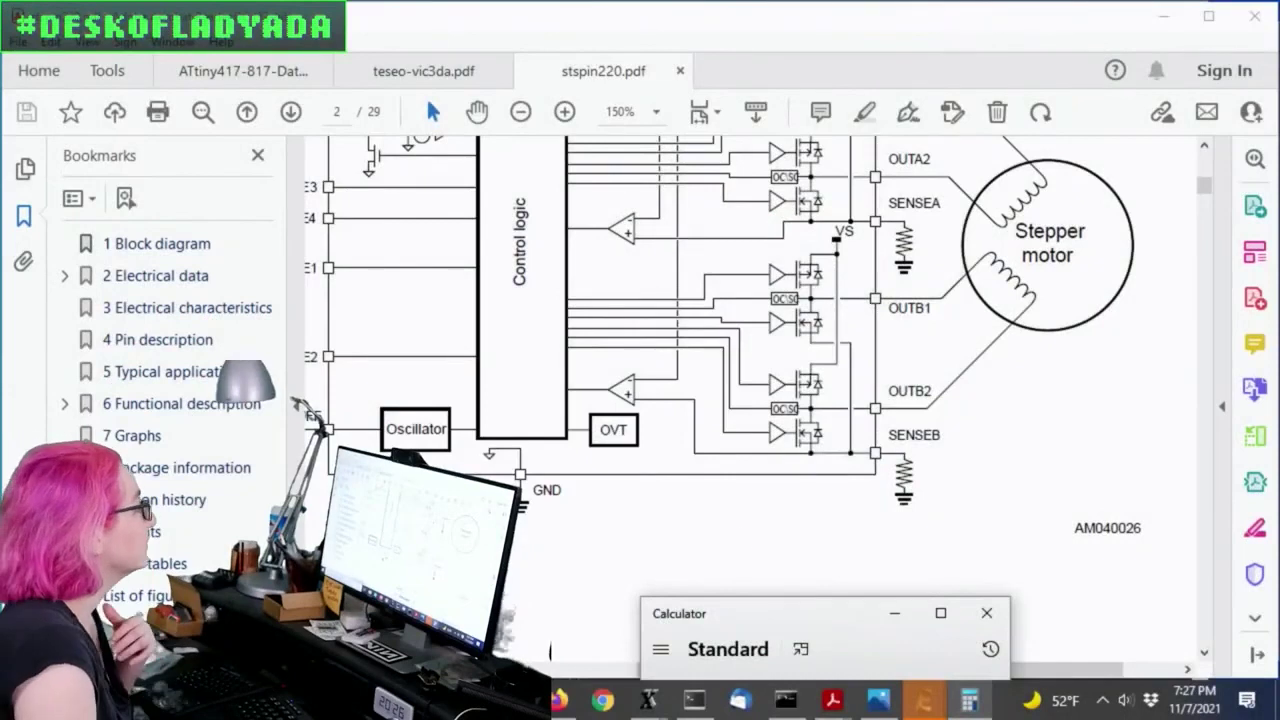
Step: Scroll the datasheet's block diagram down to the SENSEB and GND area
scroll(645, 395, up, 1)
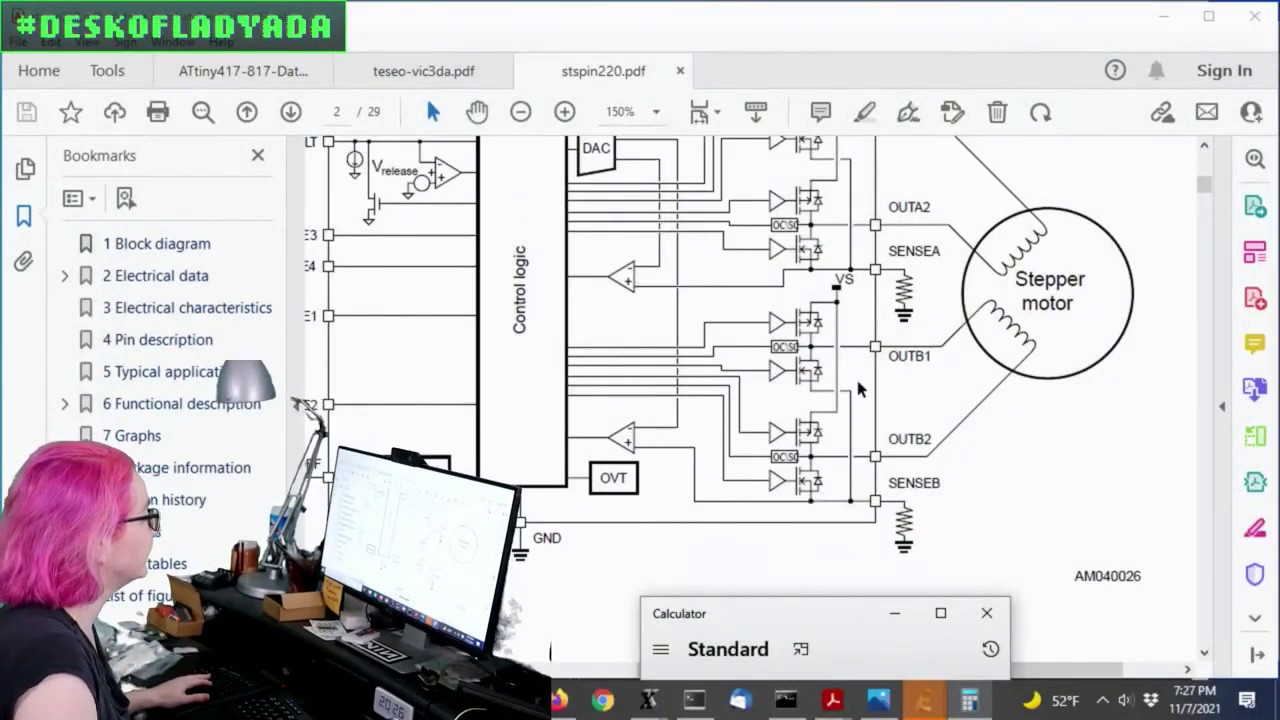
scroll(858, 390, up, 2)
scroll(858, 390, down, 1)
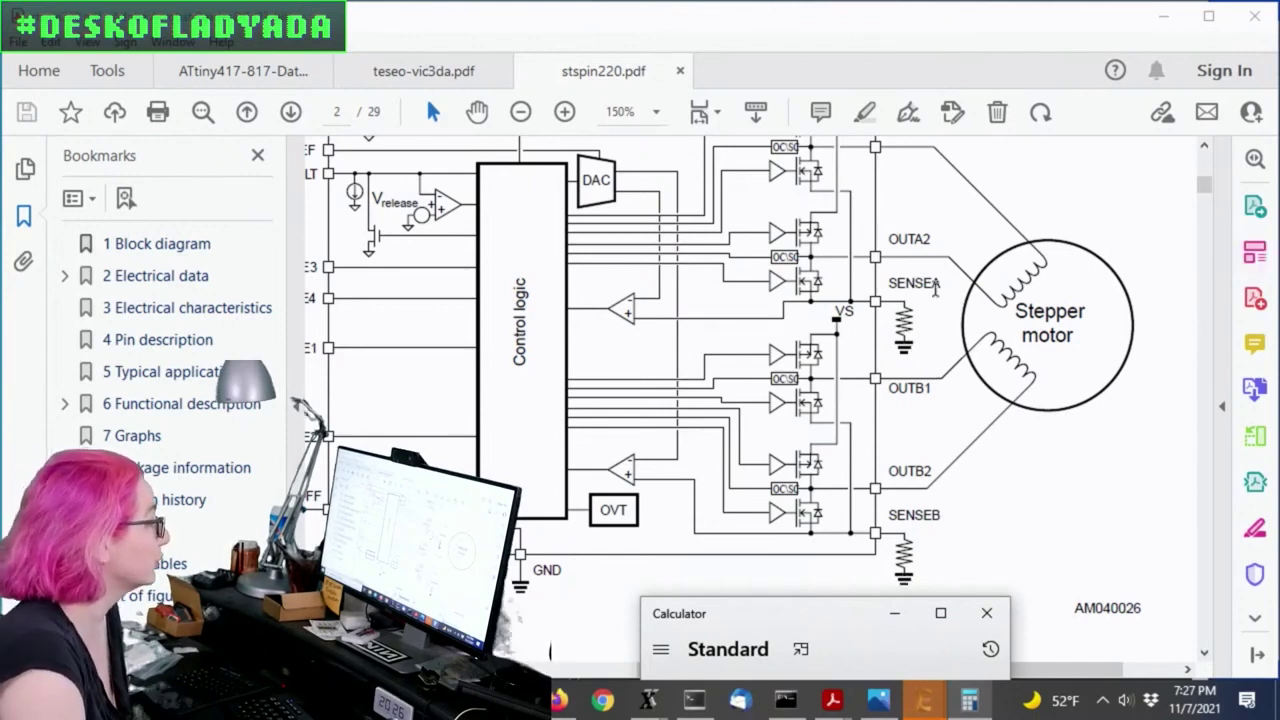
scroll(960, 262, down, 5)
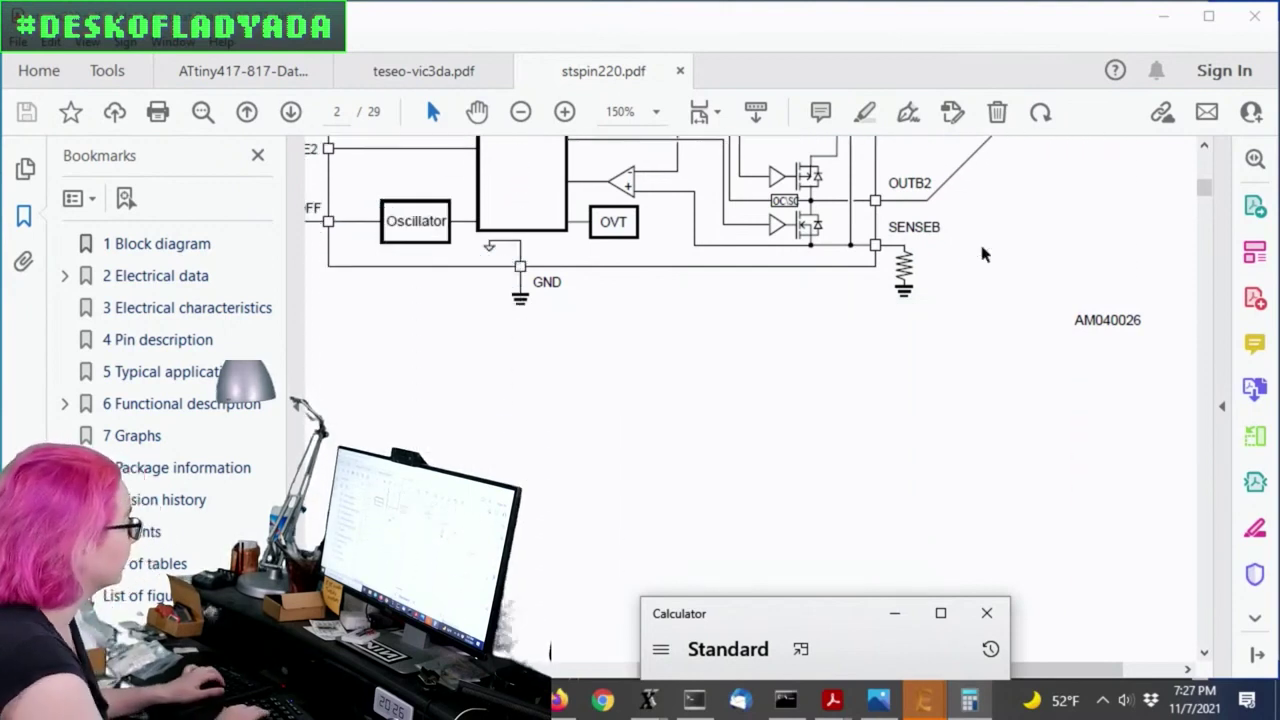
Step: Search the datasheet for 'sns' and zoom the page to 125%
click(983, 255)
key(ctrl+f)
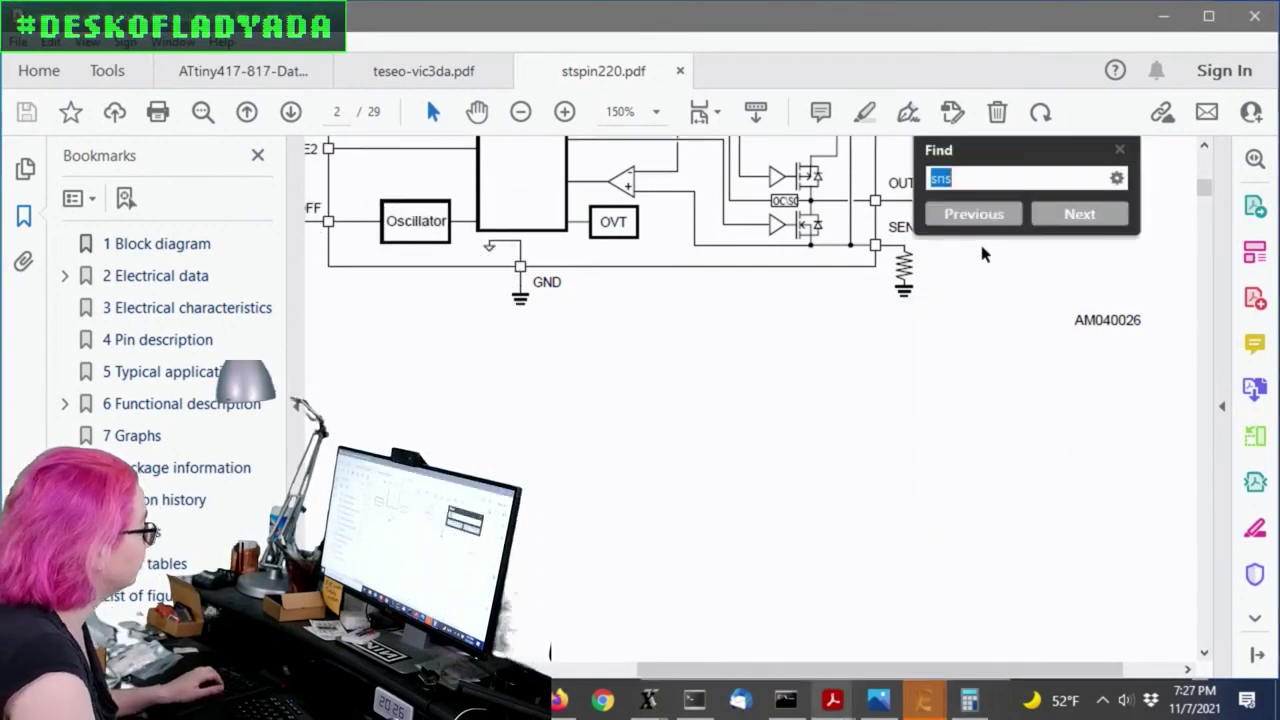
key(Return)
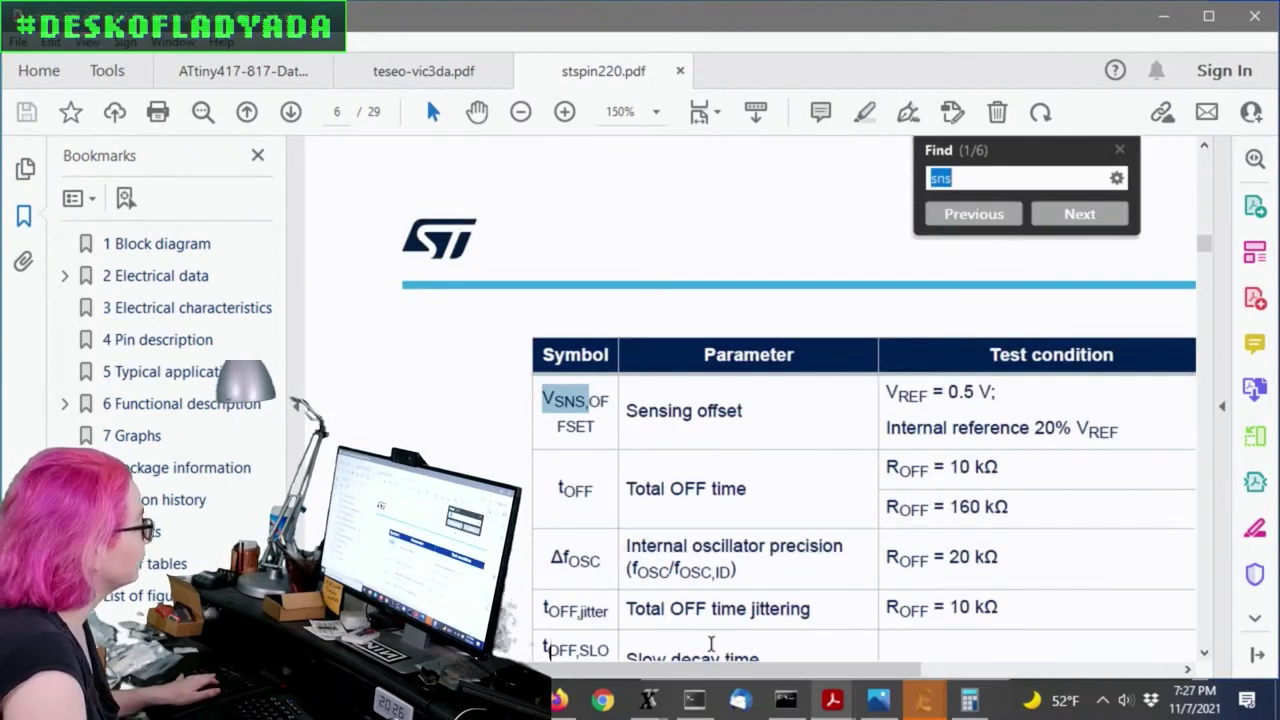
key(ctrl+minus)
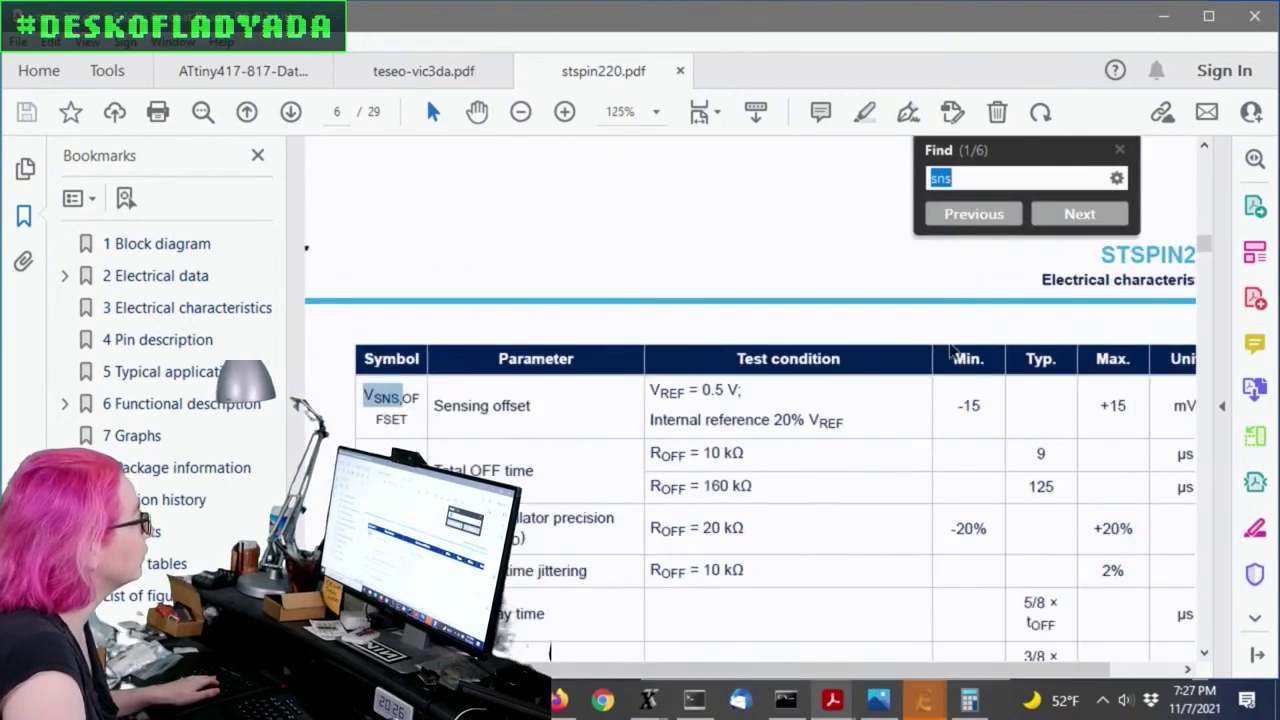
Step: Go to the next 'sns' match, Table 7 on page 8, showing RSNSA/RSNSB at 330 mΩ / 1W
click(1080, 213)
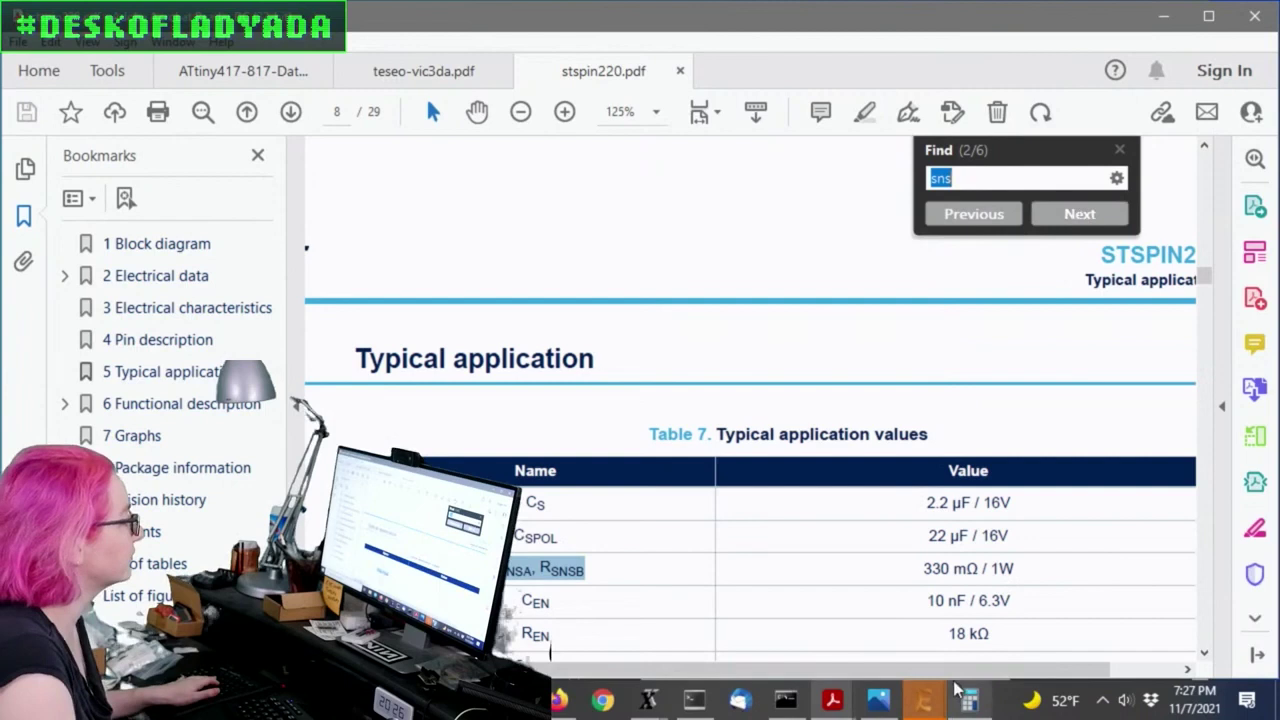
scroll(1000, 668, right, 2)
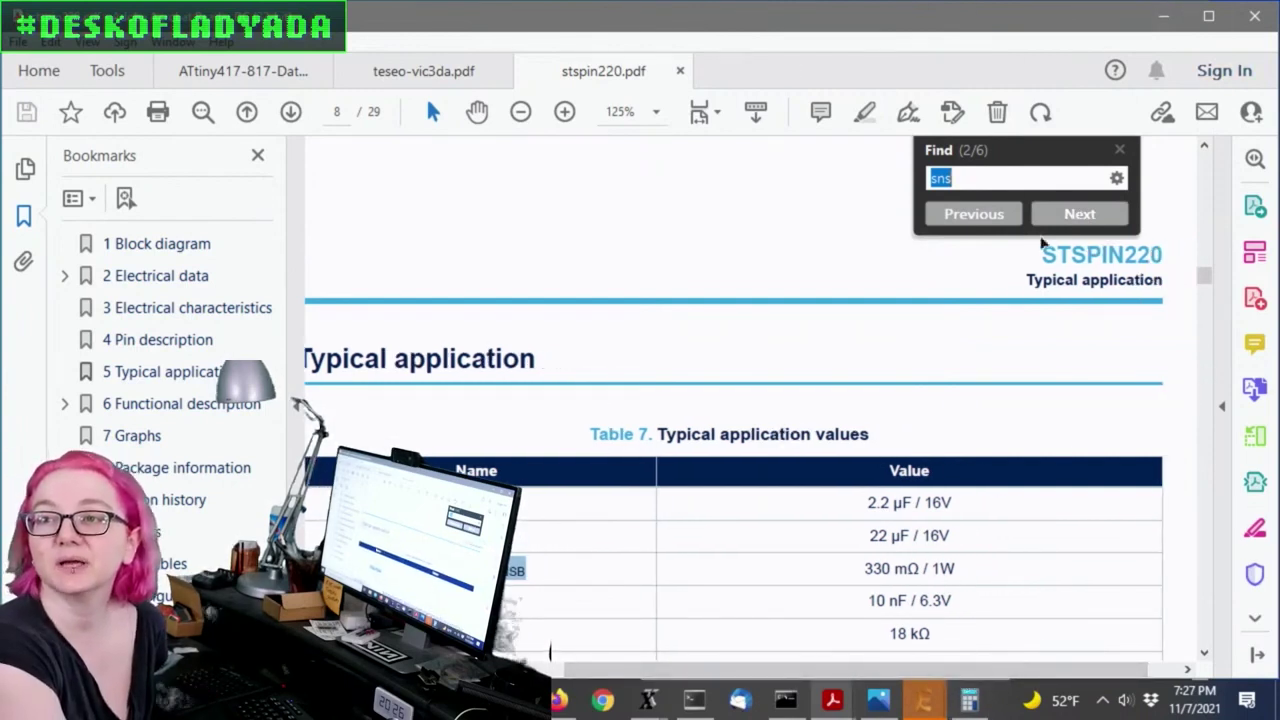
click(848, 349)
scroll(845, 348, down, 3)
scroll(843, 352, down, 2)
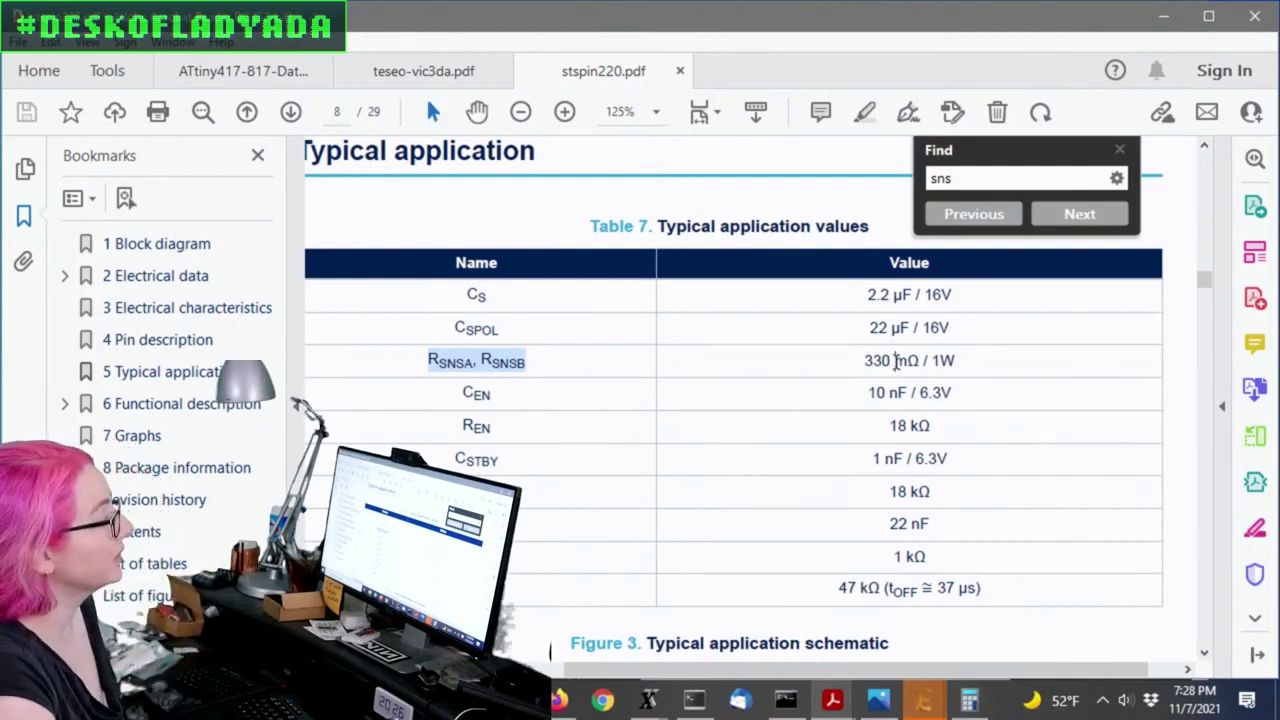
Step: Select the 330 mΩ value and bring Calculator up over the datasheet
drag(862, 358, 930, 370)
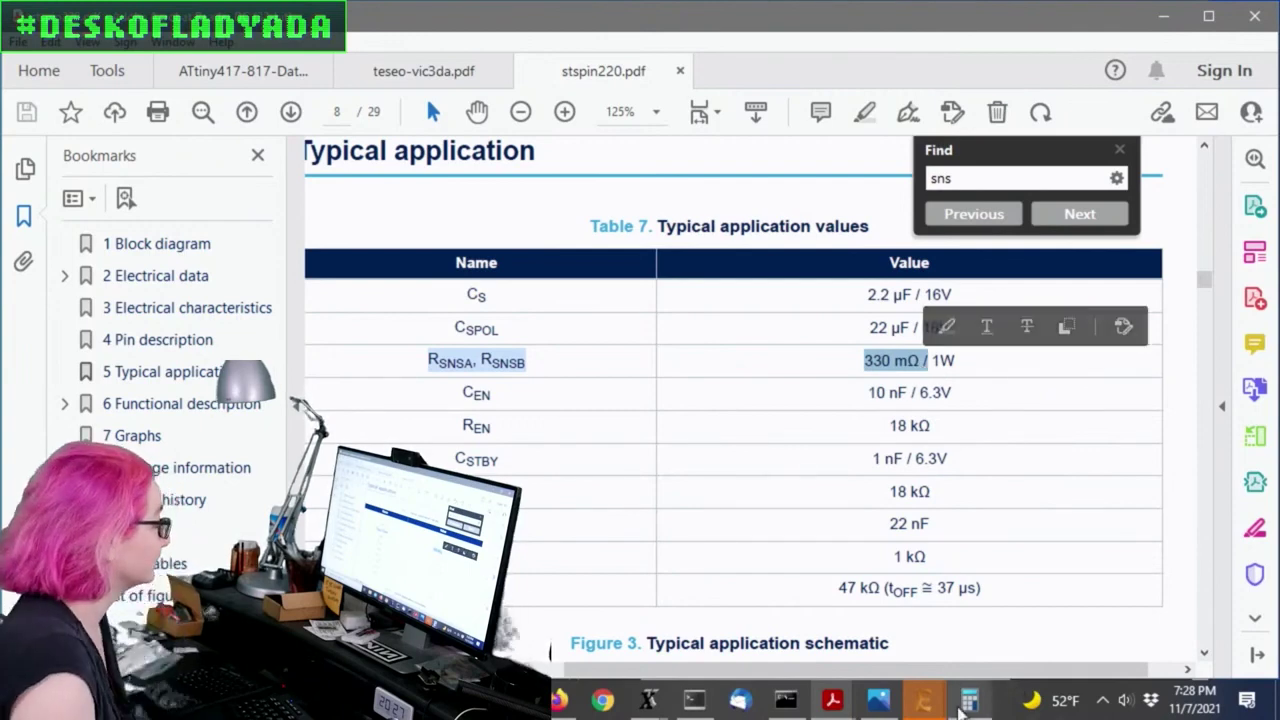
click(969, 700)
drag(858, 627, 627, 100)
Step: Compute 0.33 × 1.25 = 0.4125, then multiply by 1.25 again to get 0.515625
text(.33)
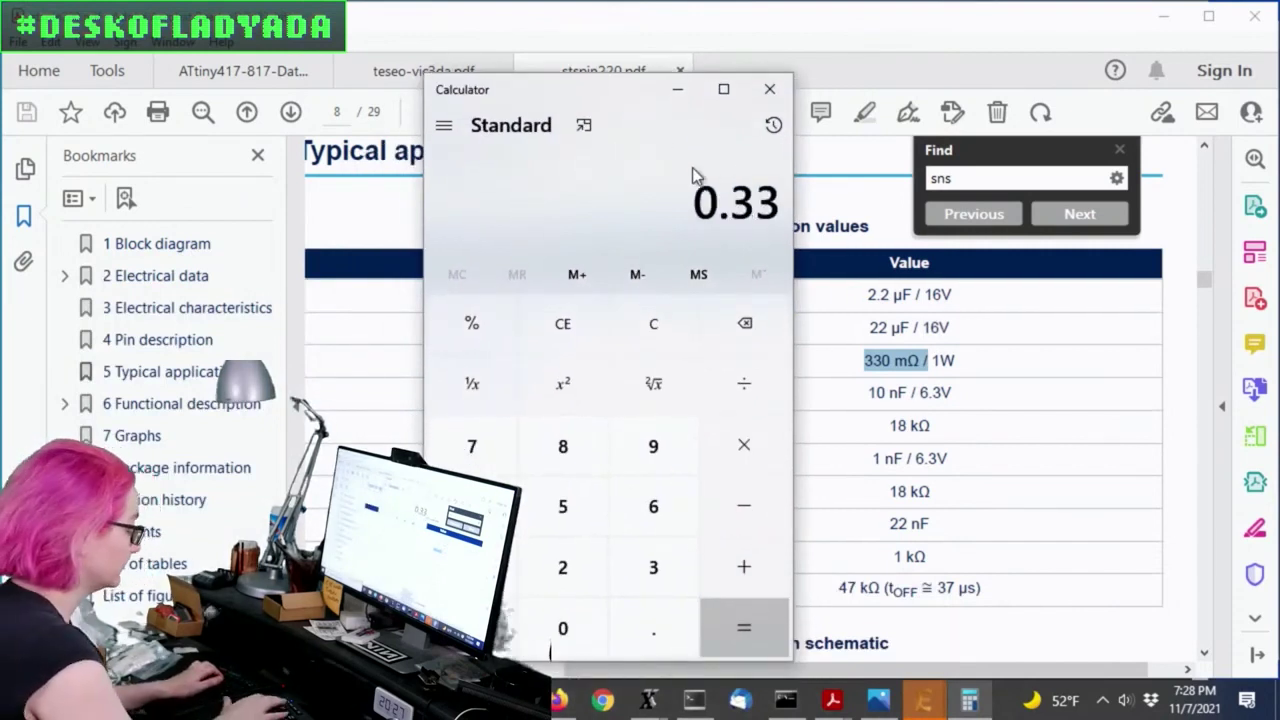
text(*1.25)
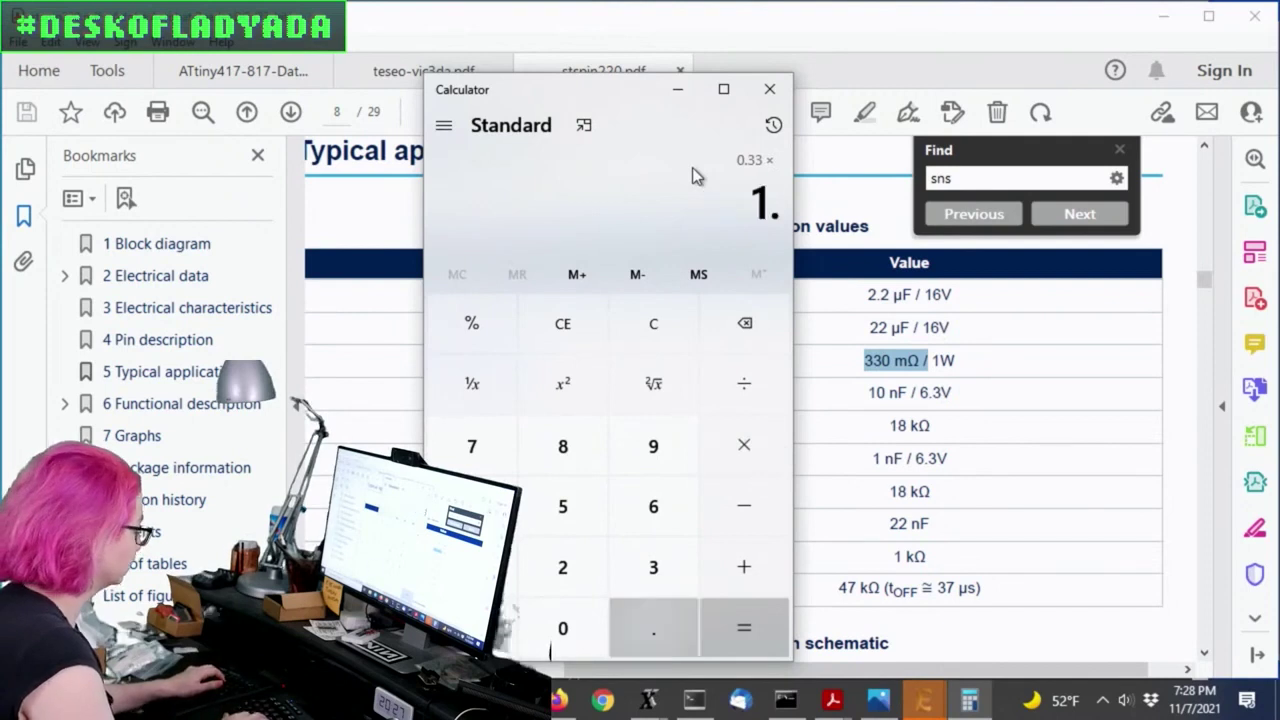
key(Return)
text(*1.25)
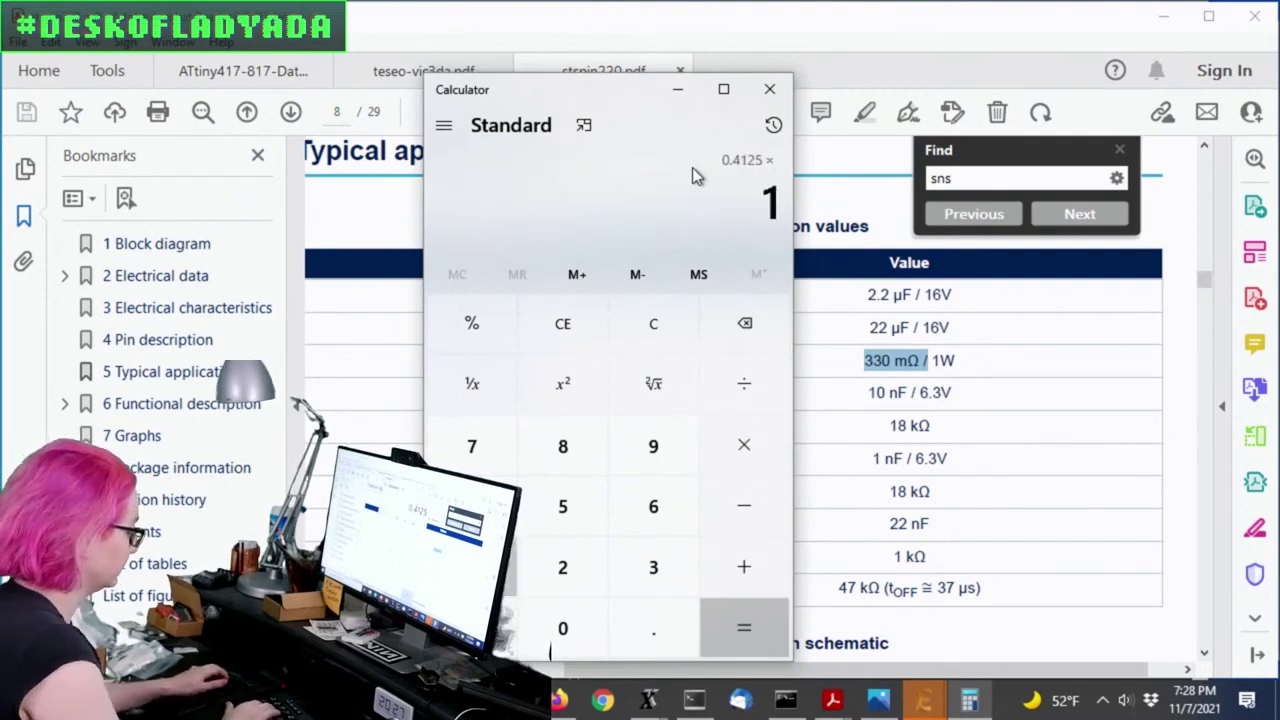
key(Return)
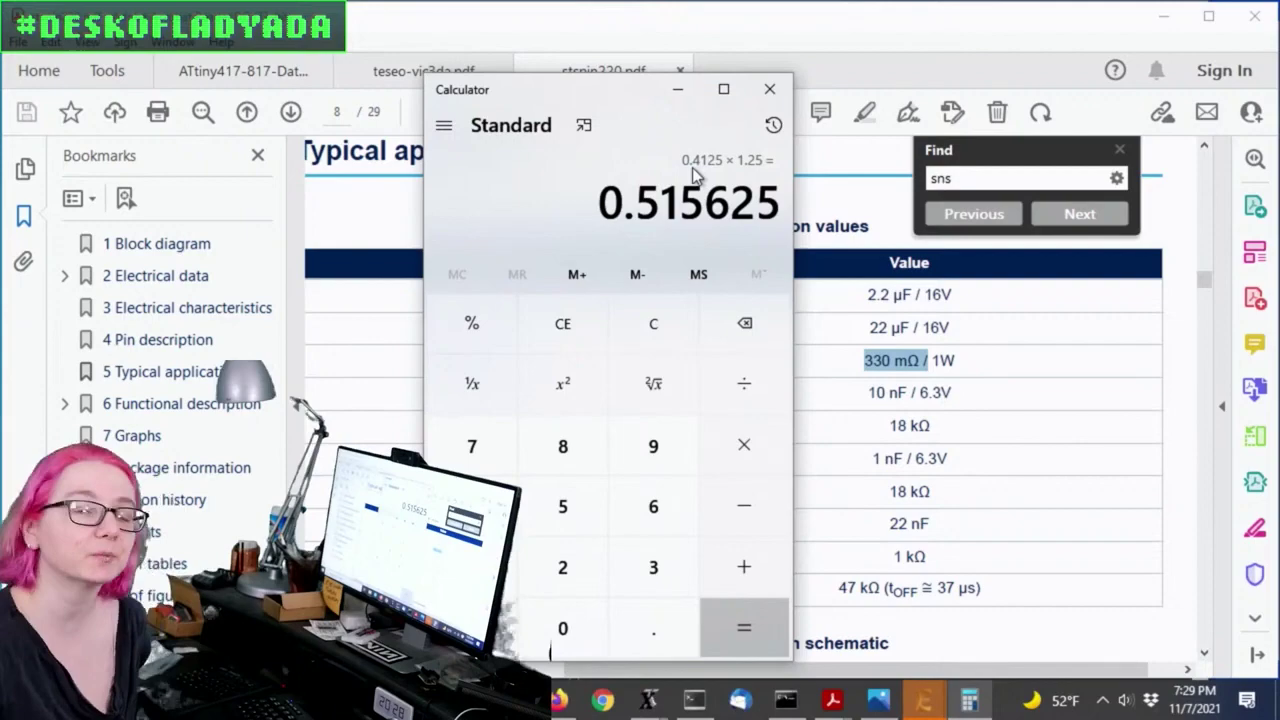
Step: Load the Digi-Key home page in Firefox by entering 'digi' in the address bar
click(558, 700)
click(455, 57)
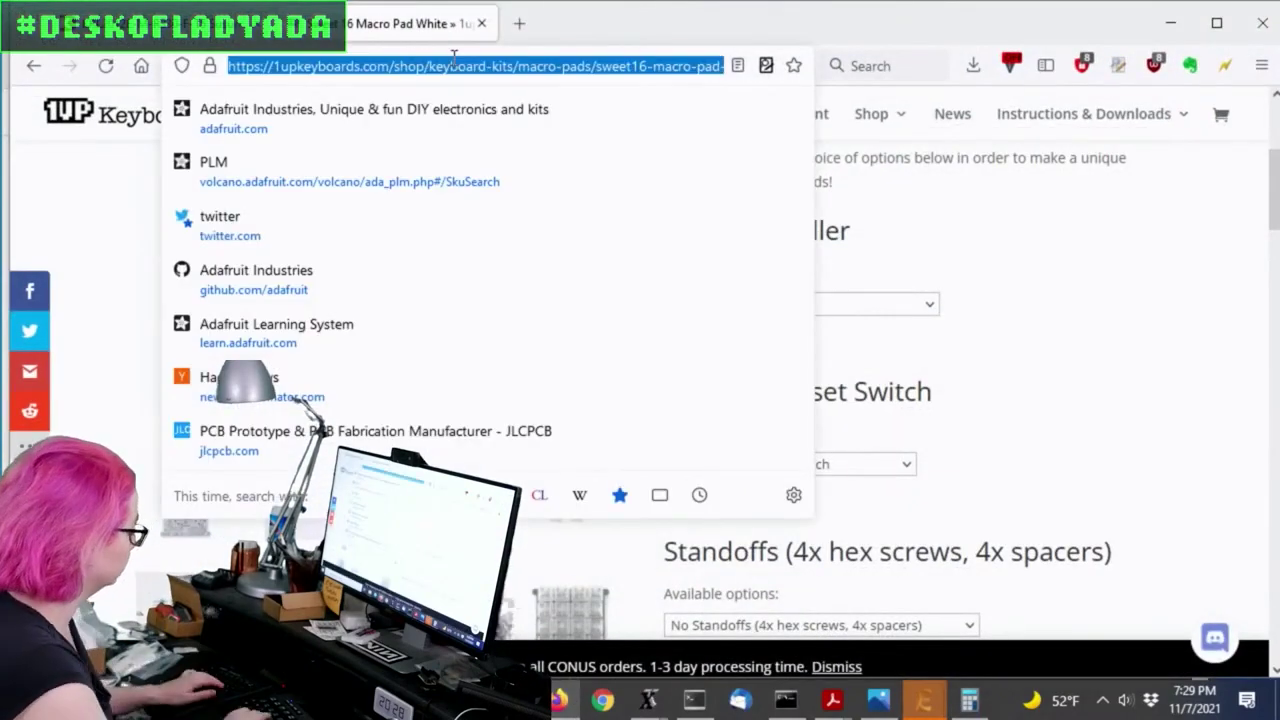
text(digikey.com)
key(Return)
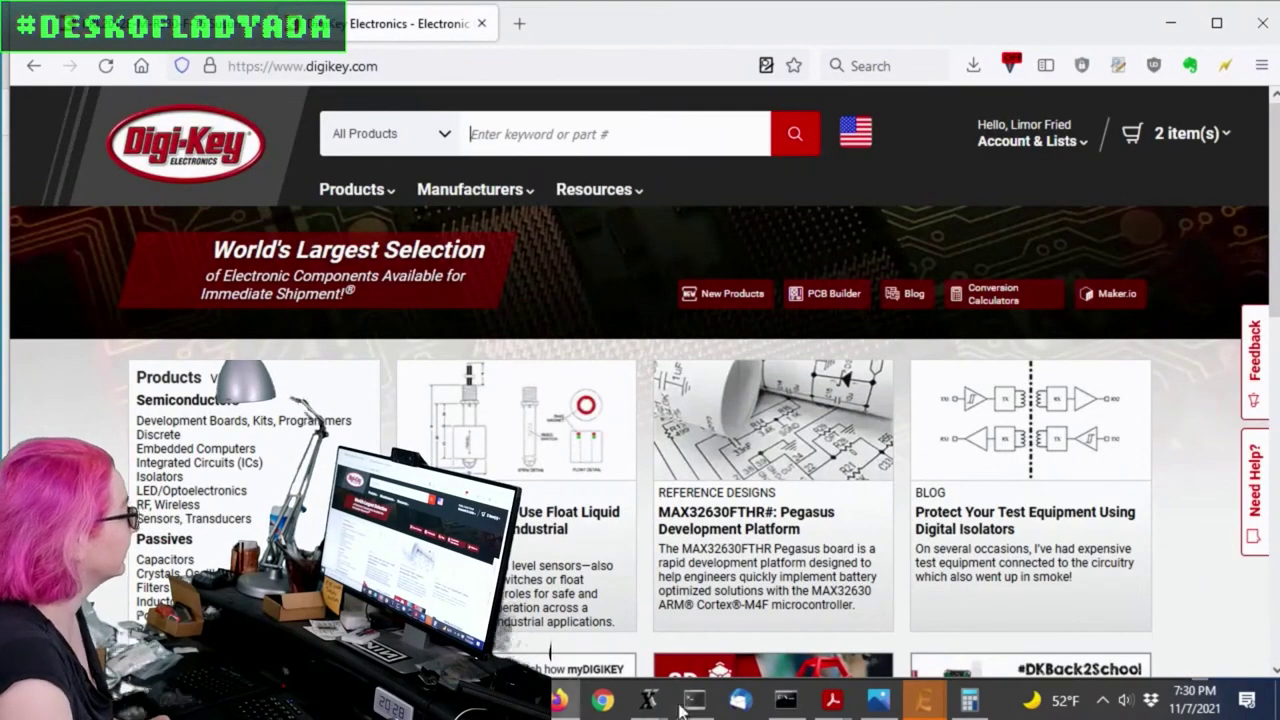
Step: Return to the stspin220 datasheet and close its 'sns' search panel
mouse_move(832, 700)
click(1070, 622)
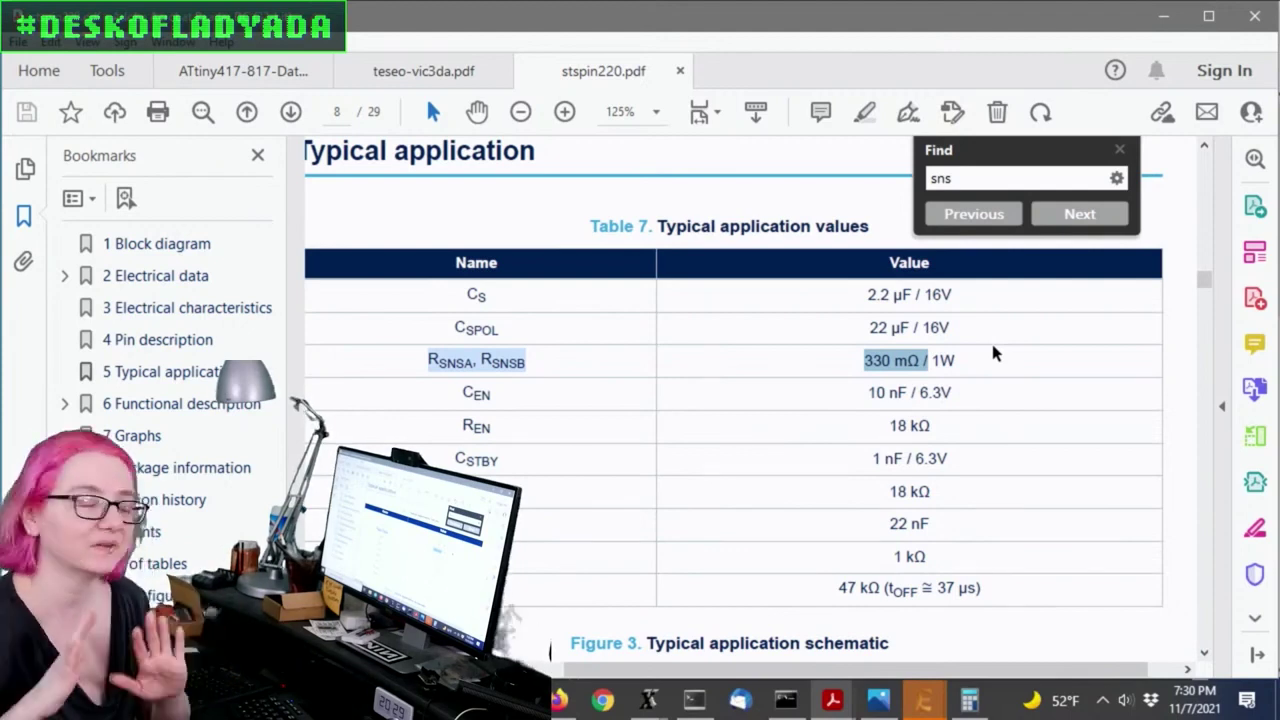
click(1119, 149)
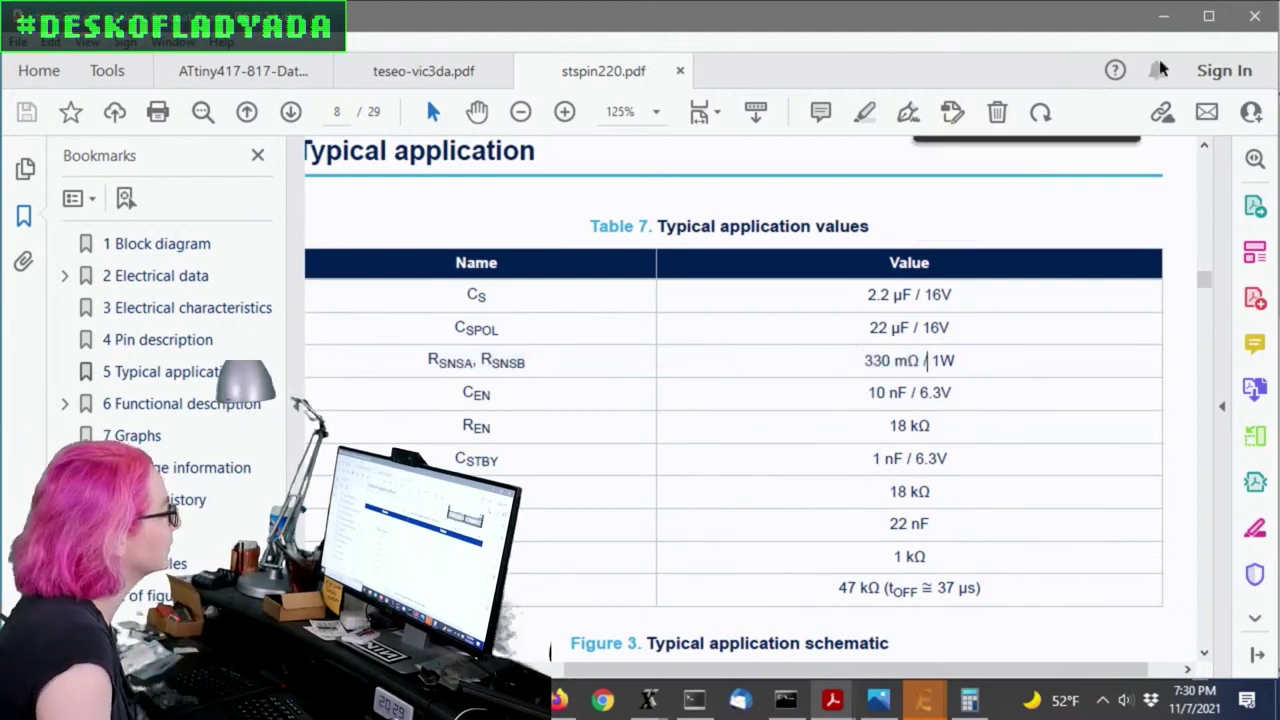
Step: Search Digi-Key for 'resistor' and scroll down to the Top Categories list
key(alt+Tab)
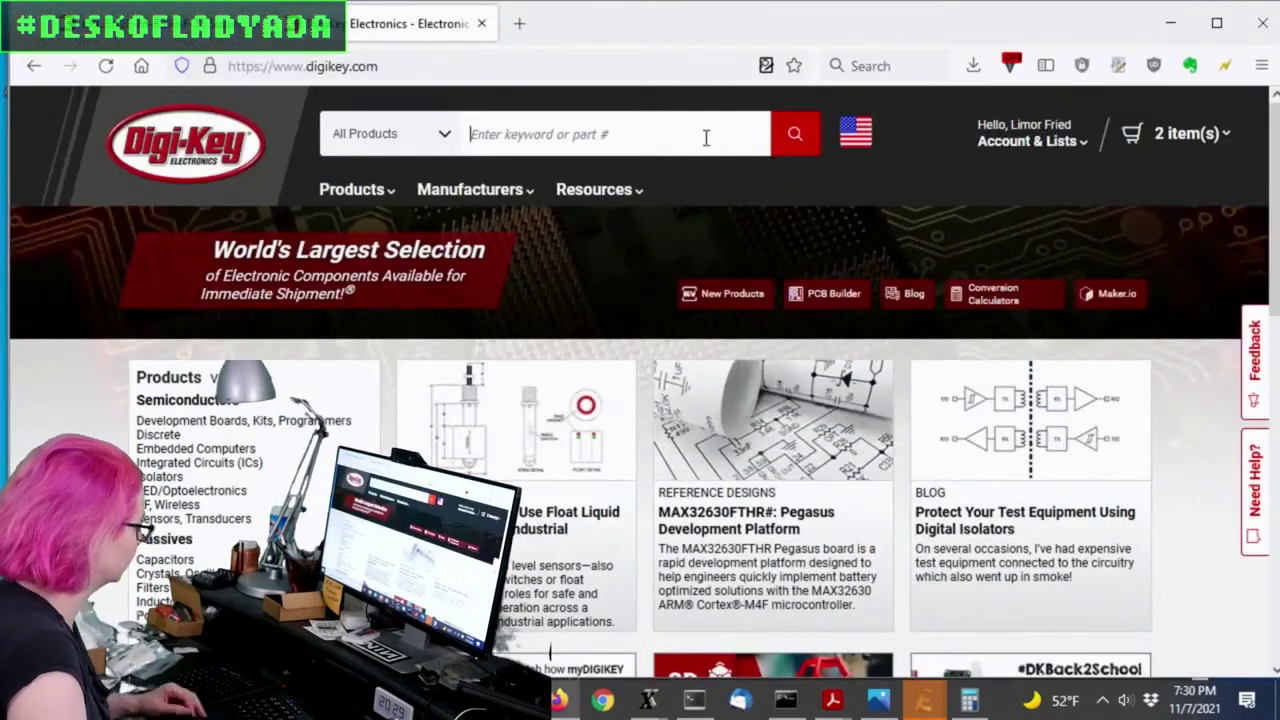
text(330)
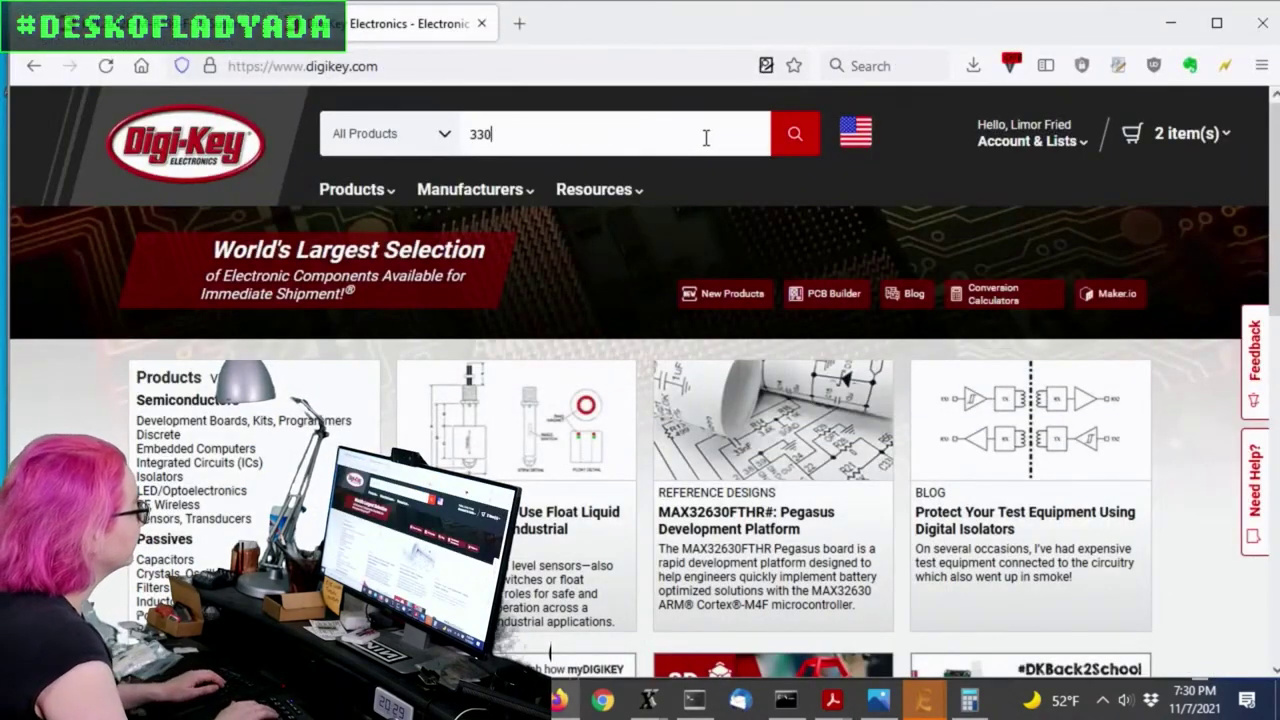
key(BackSpace)
key(BackSpace)
key(BackSpace)
text(resistor)
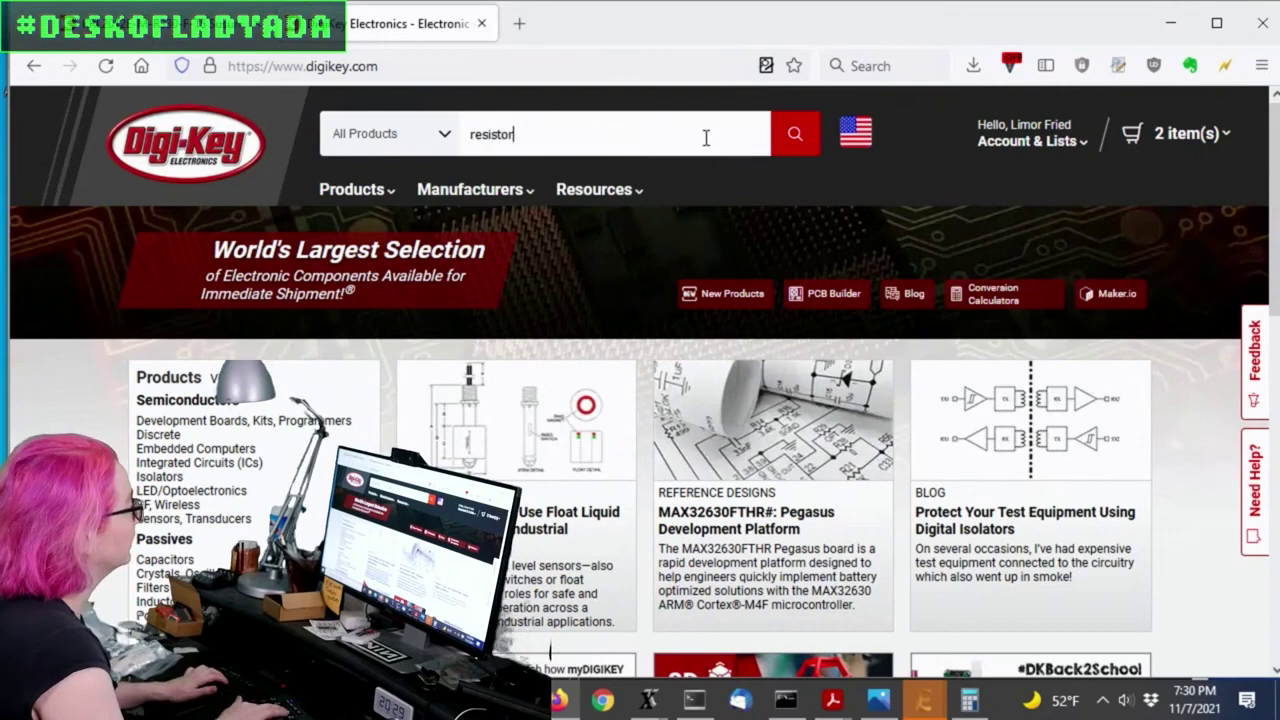
key(Return)
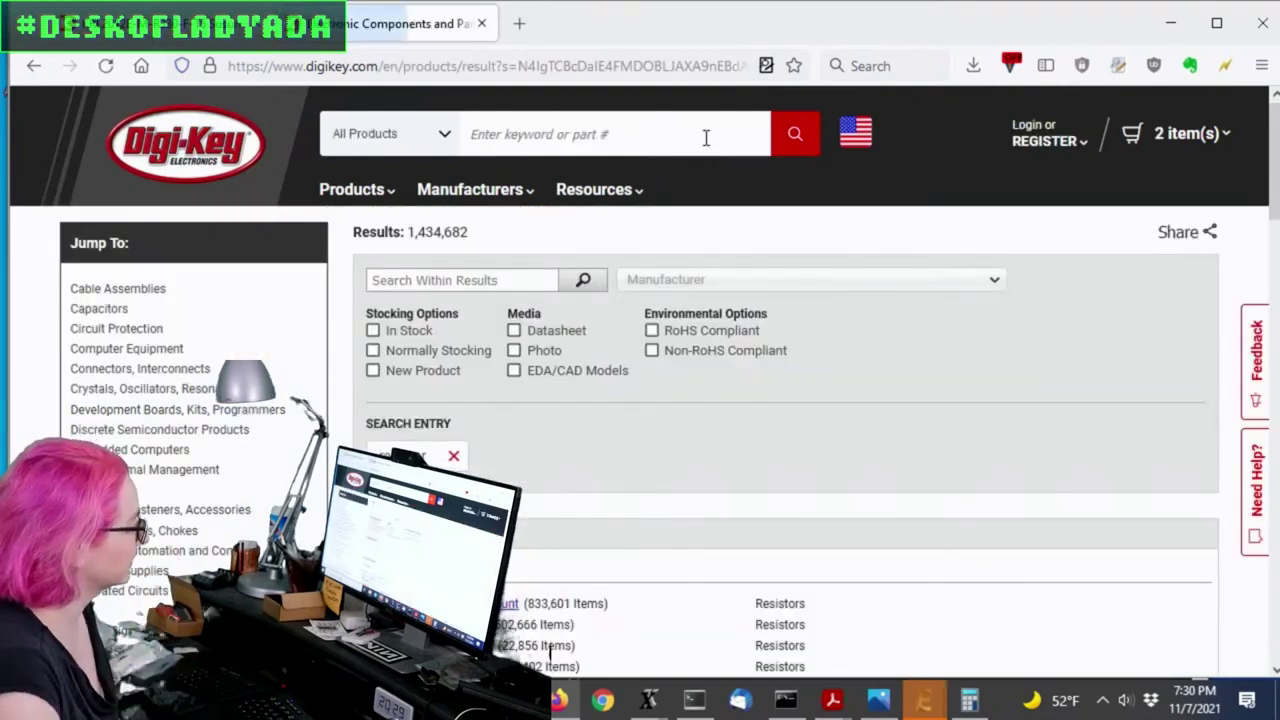
scroll(522, 455, down, 3)
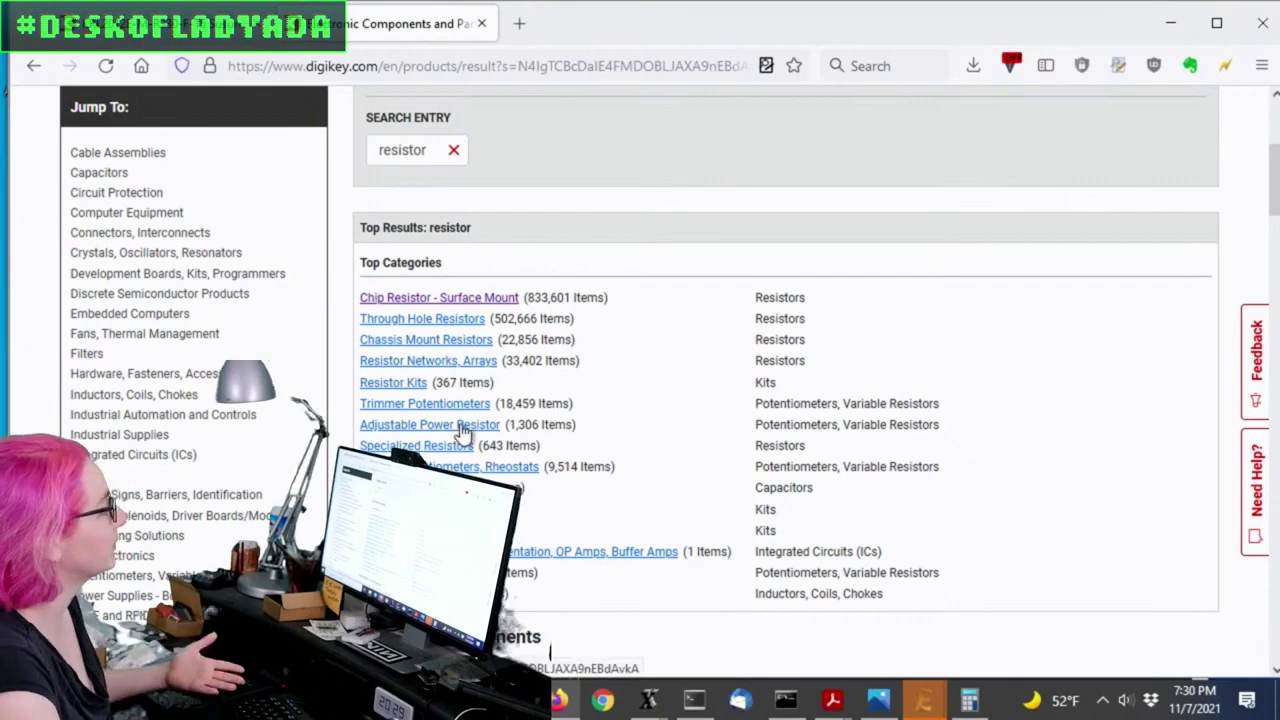
Step: Open Chip Resistor - Surface Mount, filter to Active parts, and reach the Resistance Min box
click(438, 300)
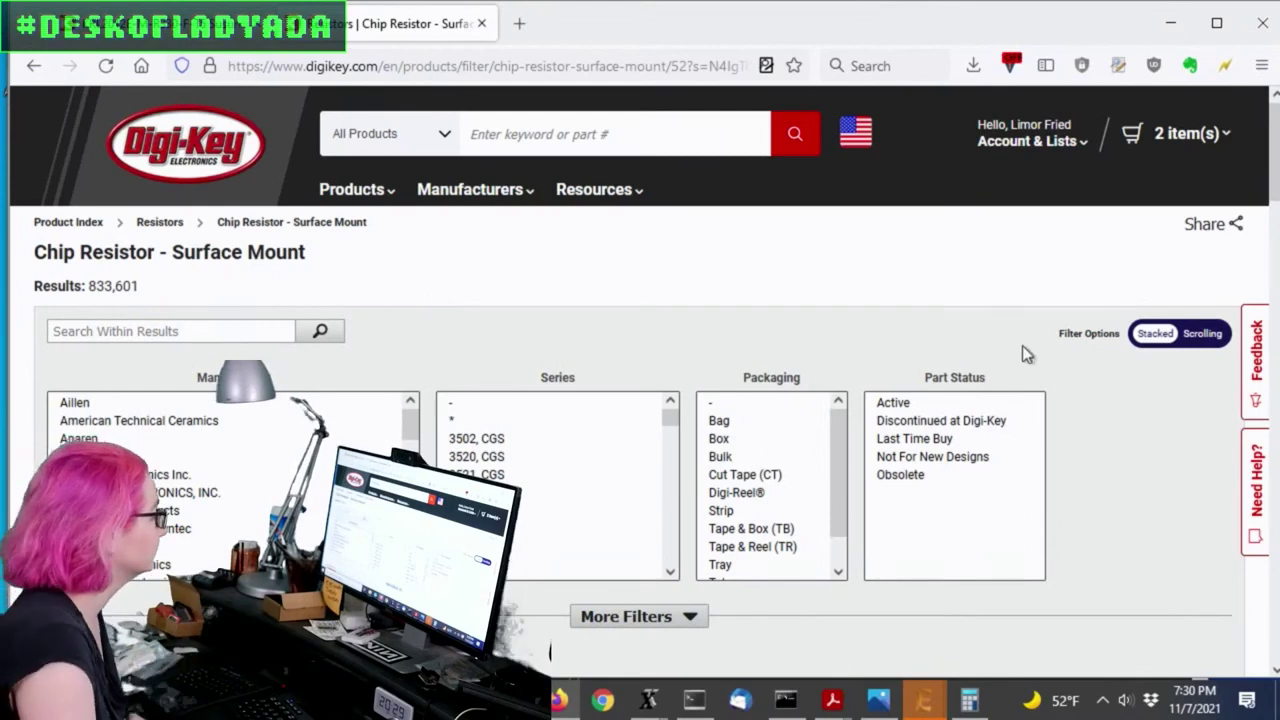
scroll(650, 220, down, 2)
click(891, 201)
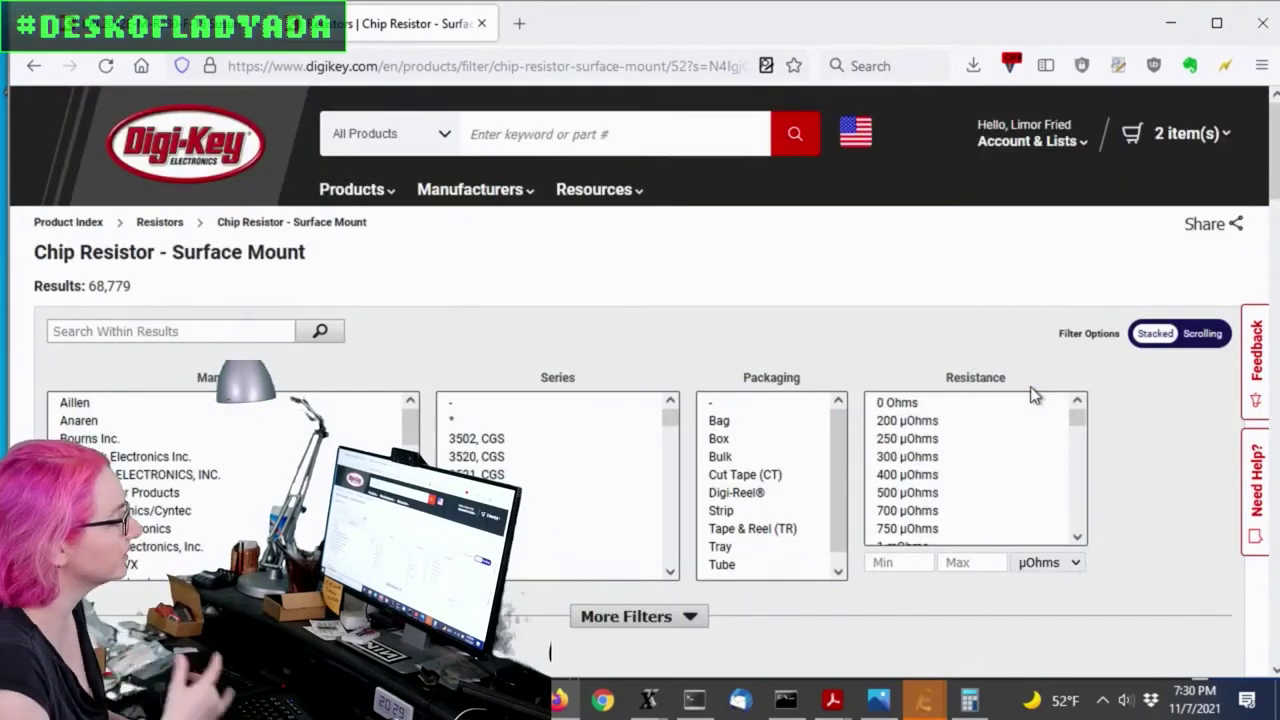
scroll(1065, 279, down, 1)
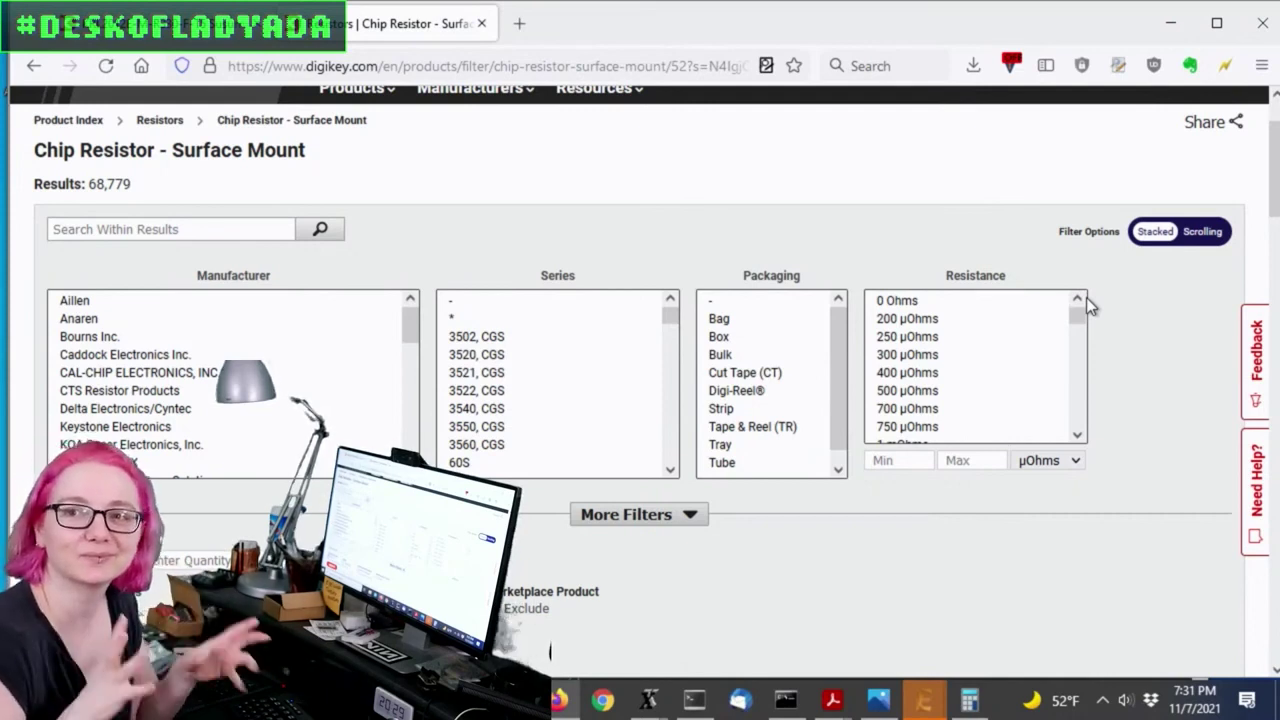
scroll(1010, 337, down, 1)
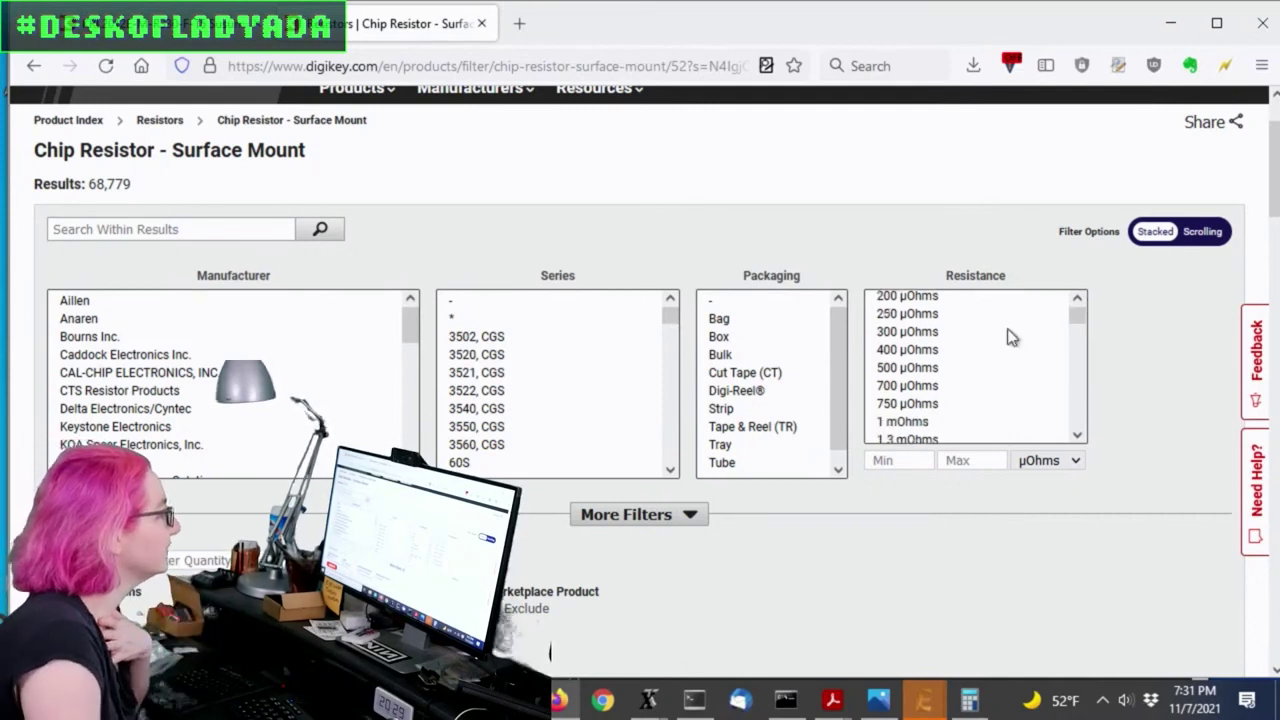
scroll(1008, 335, down, 5)
scroll(905, 332, down, 2)
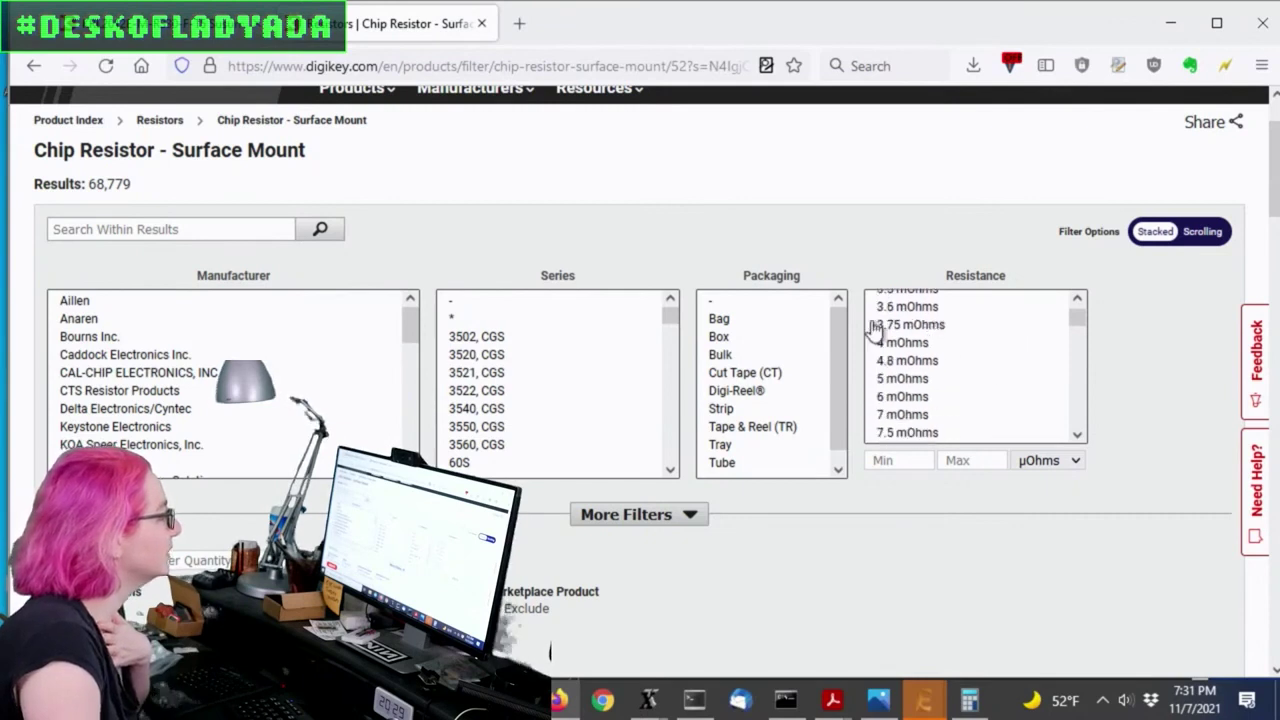
click(884, 460)
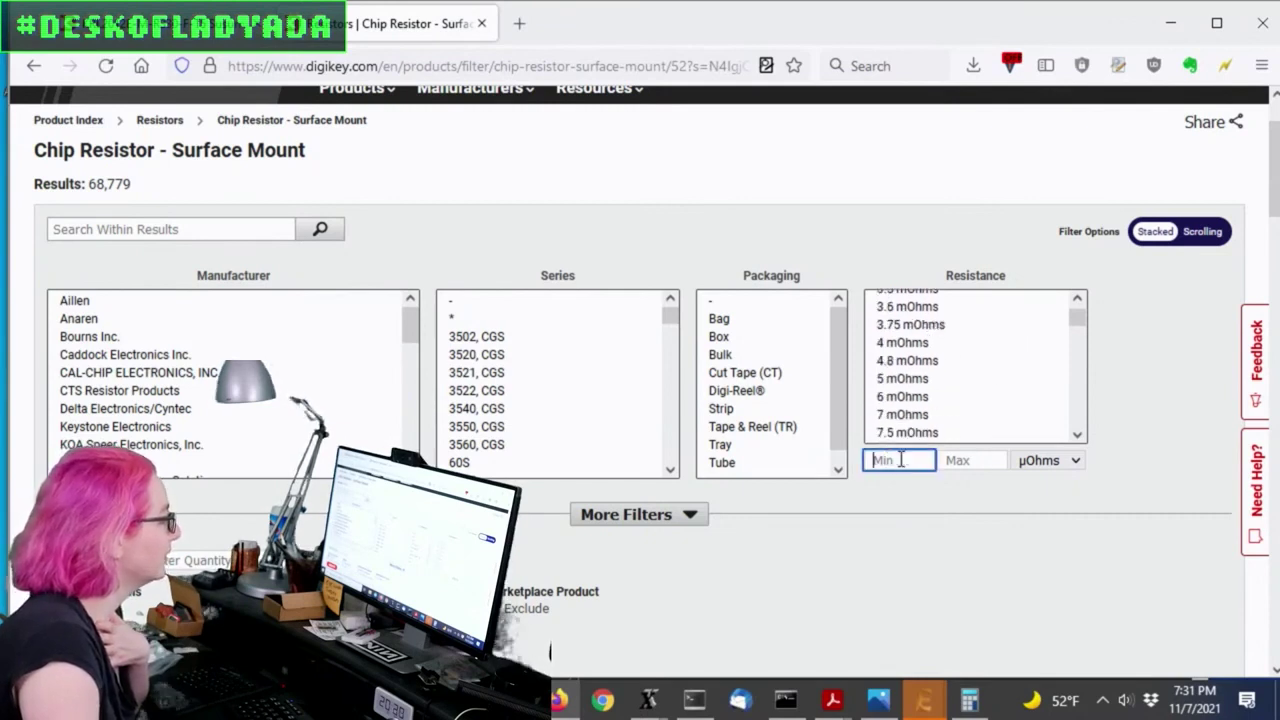
Step: Filter resistance to 250–350 mOhms and apply the range
click(1047, 462)
click(1057, 523)
click(900, 462)
text(2)
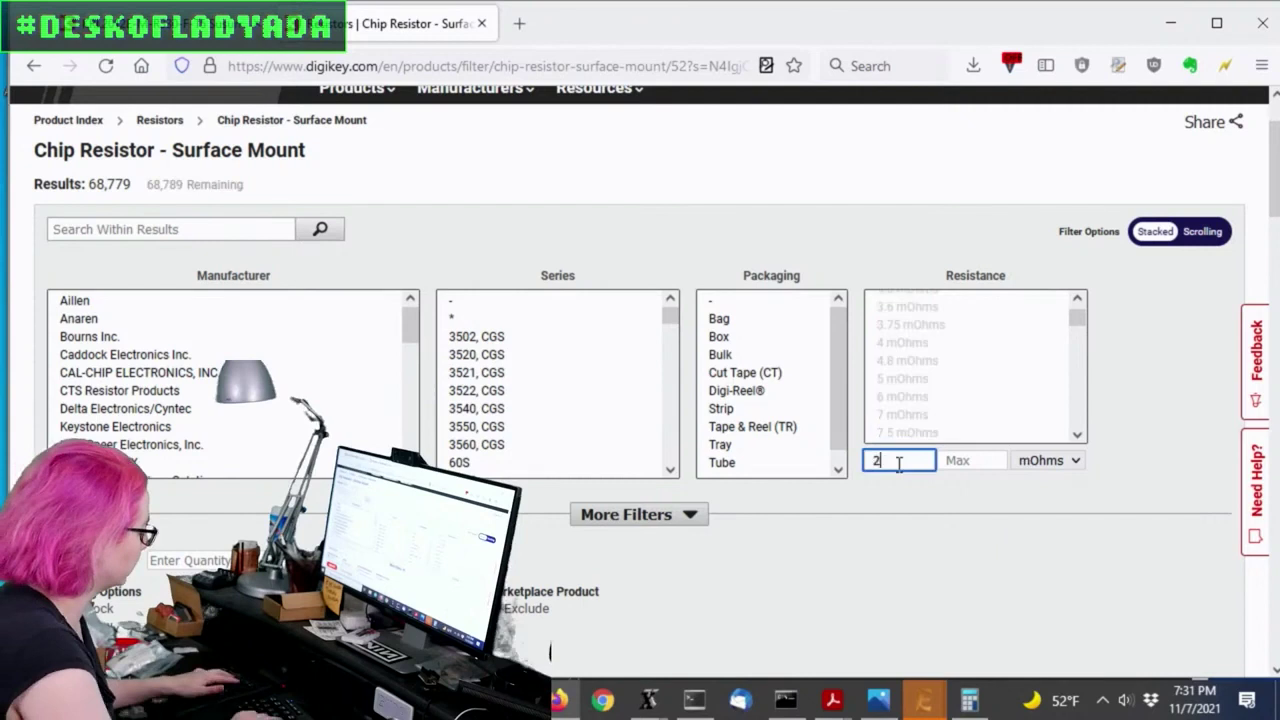
text(50)
key(Tab)
text(350)
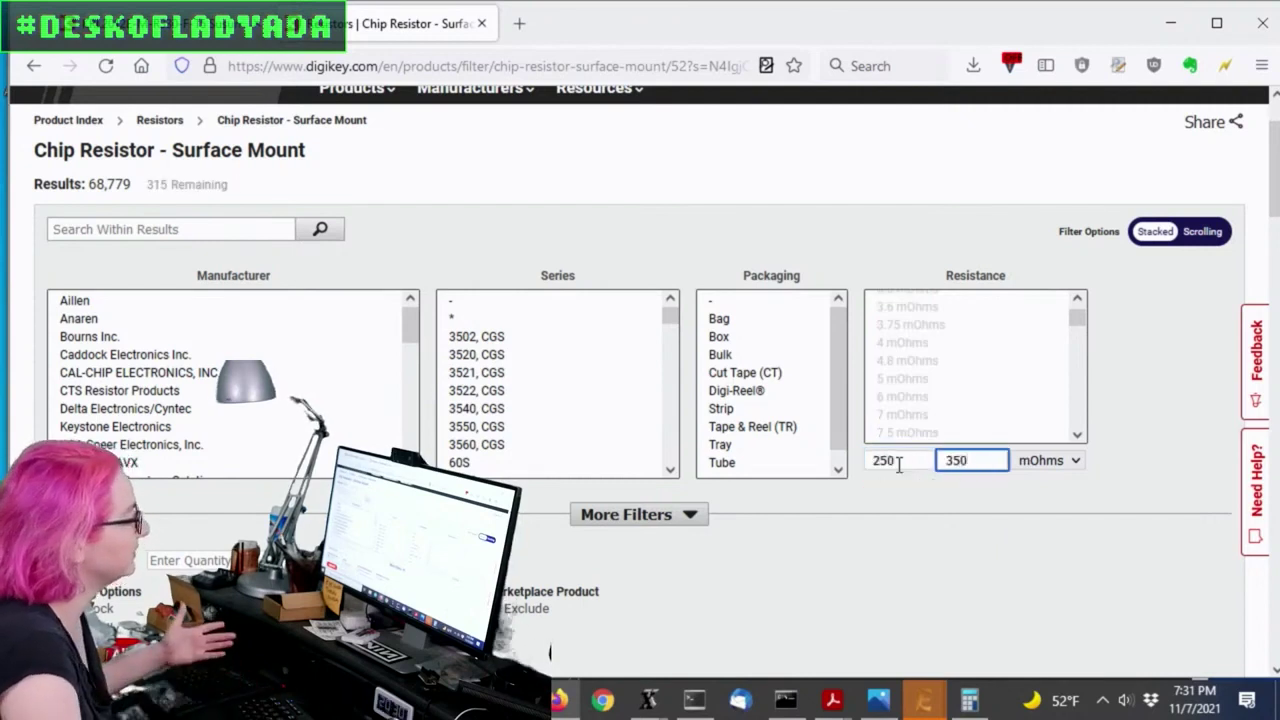
mouse_move(1078, 320)
mouse_down()
mouse_move(1078, 410)
mouse_move(1089, 316)
mouse_move(1088, 340)
mouse_move(1077, 337)
mouse_up()
scroll(1003, 371, down, 5)
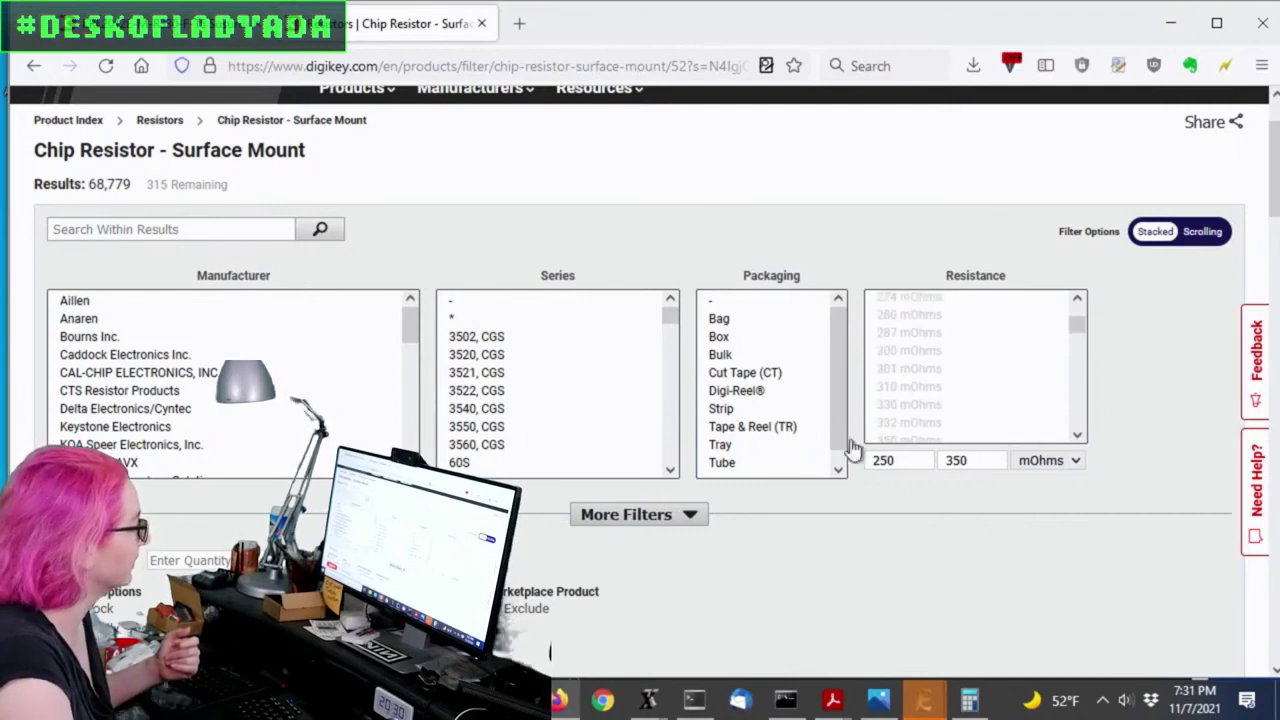
click(1146, 452)
Step: Under More Filters, restrict Power (Watts) to 1W only, leaving 61 parts
scroll(644, 313, down, 3)
click(644, 313)
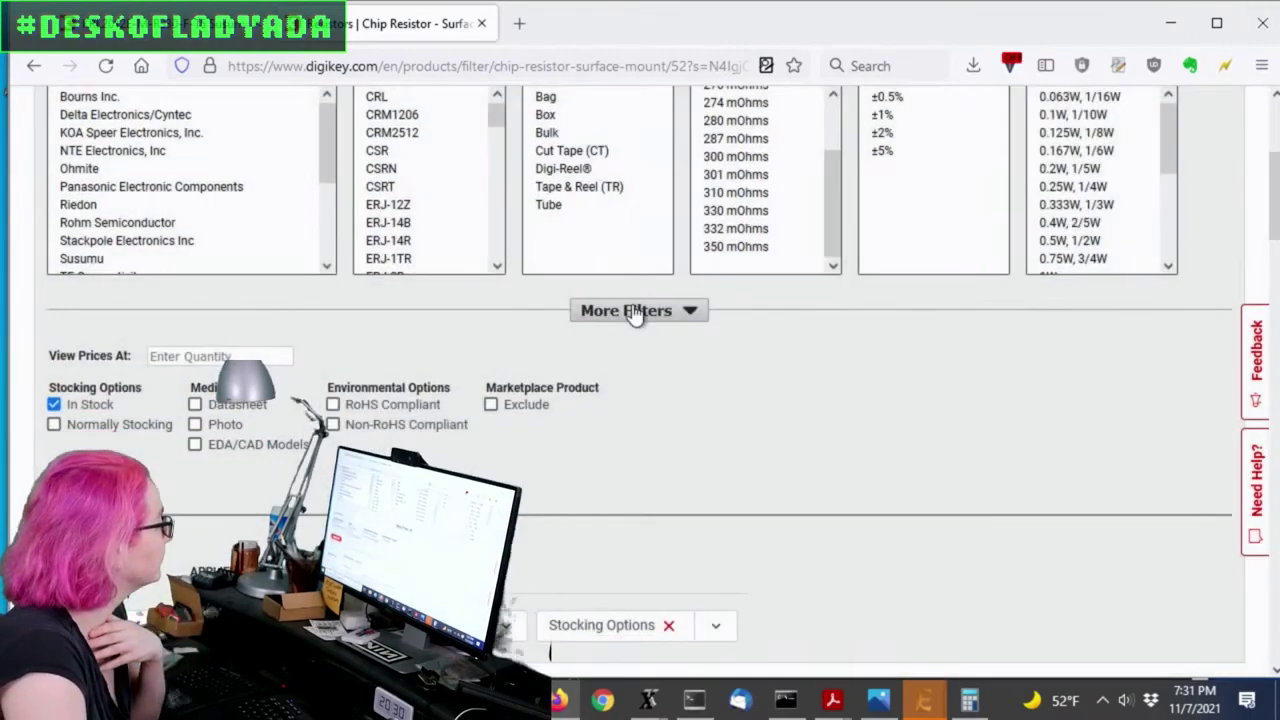
scroll(1216, 326, down, 3)
scroll(1217, 326, up, 2)
scroll(1217, 326, up, 3)
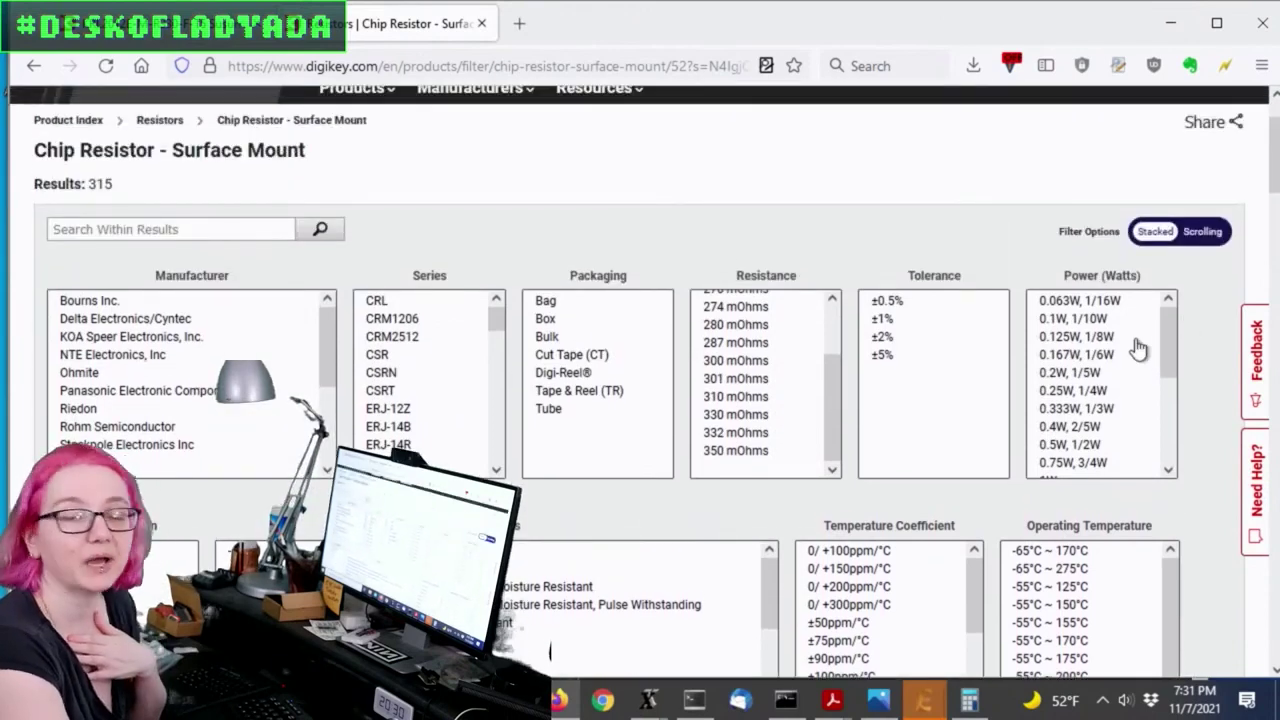
scroll(1160, 355, down, 3)
click(1120, 367)
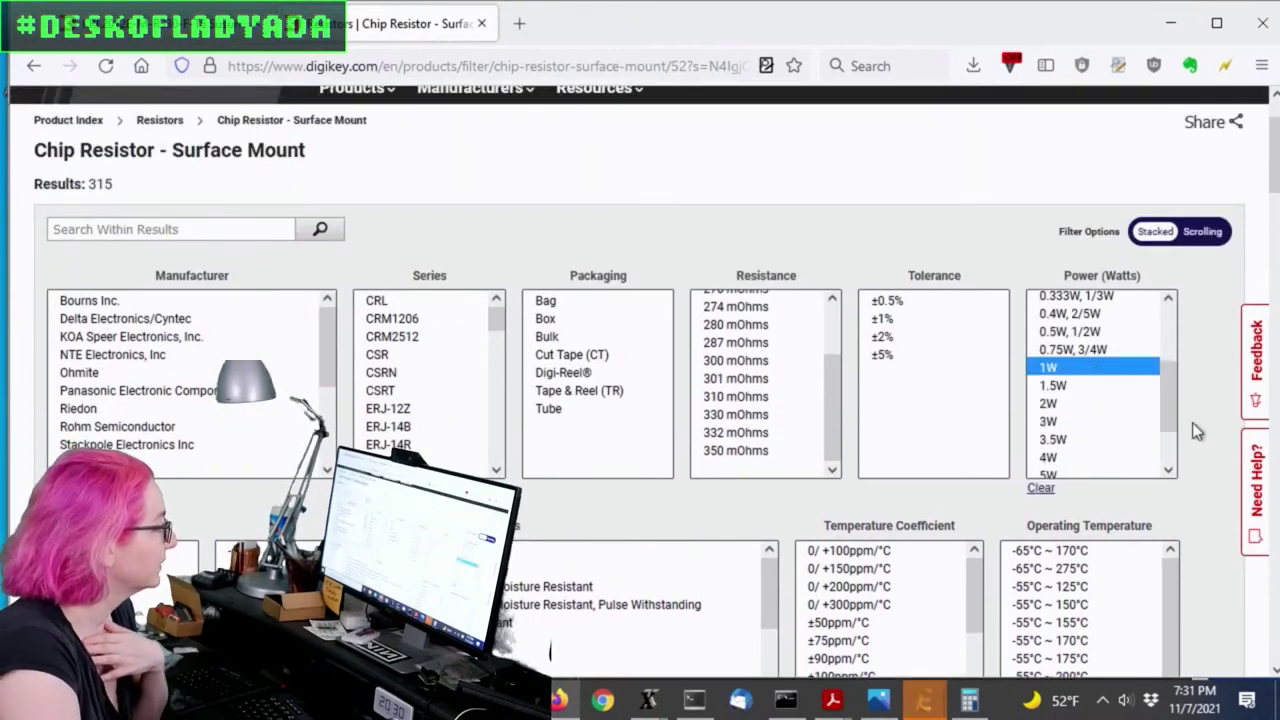
ctrl+click(1097, 352)
ctrl+click(1084, 348)
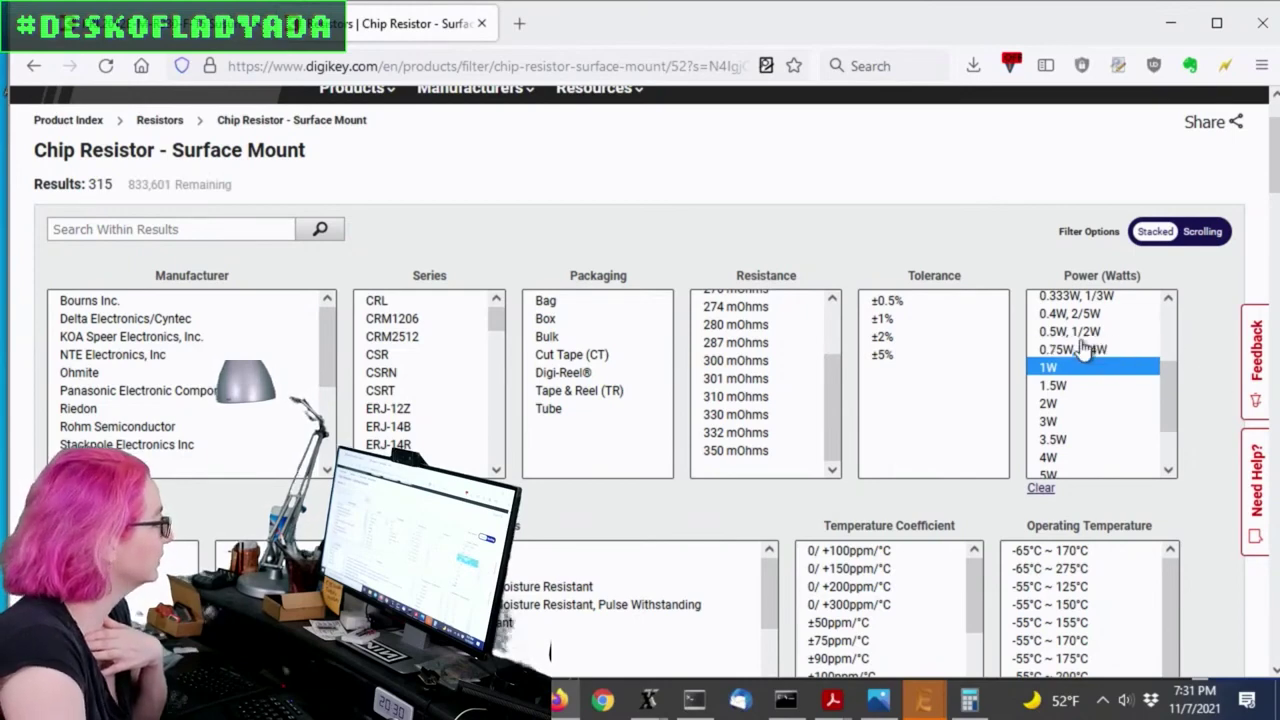
scroll(1200, 371, down, 6)
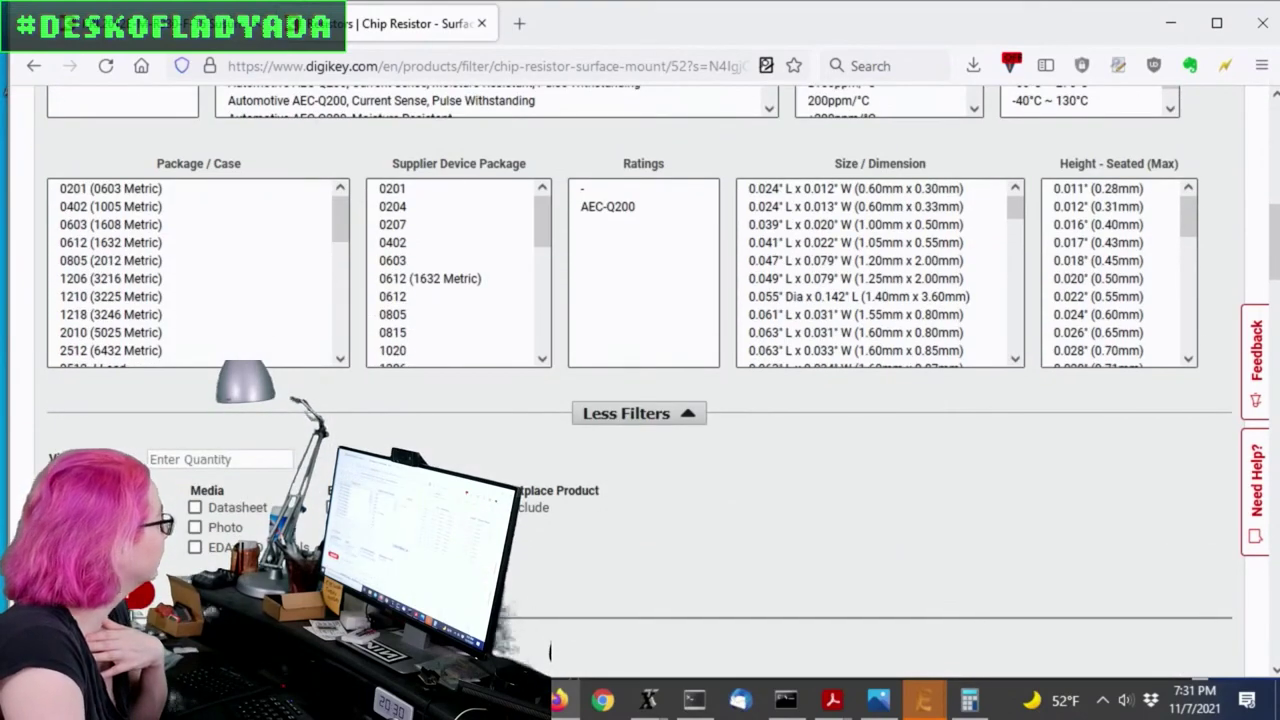
scroll(575, 677, up, 8)
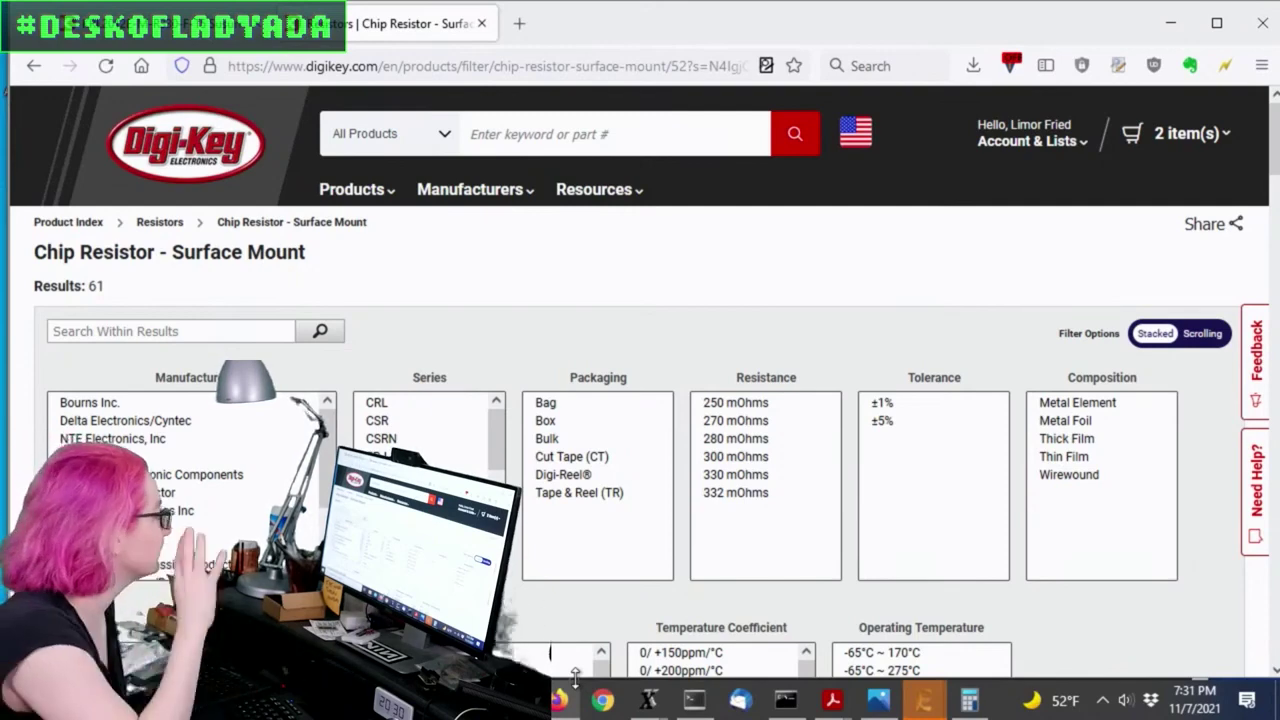
scroll(1249, 292, down, 3)
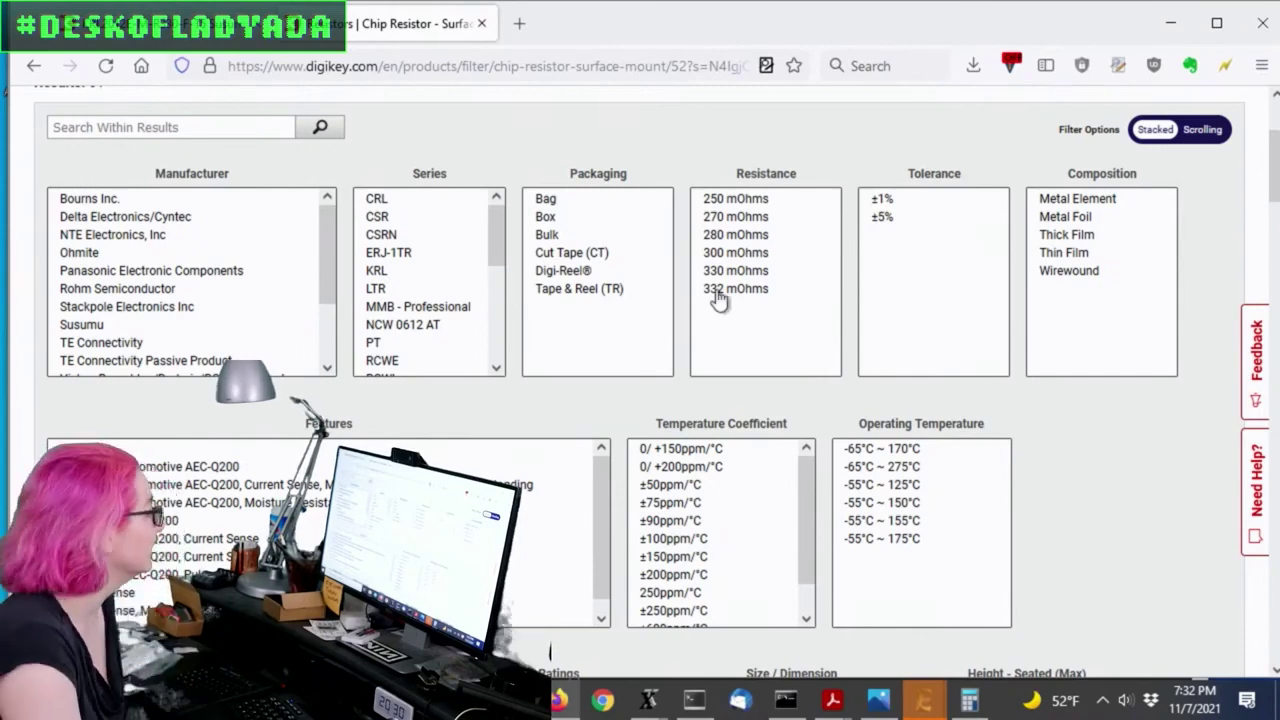
scroll(714, 290, down, 5)
scroll(997, 352, down, 8)
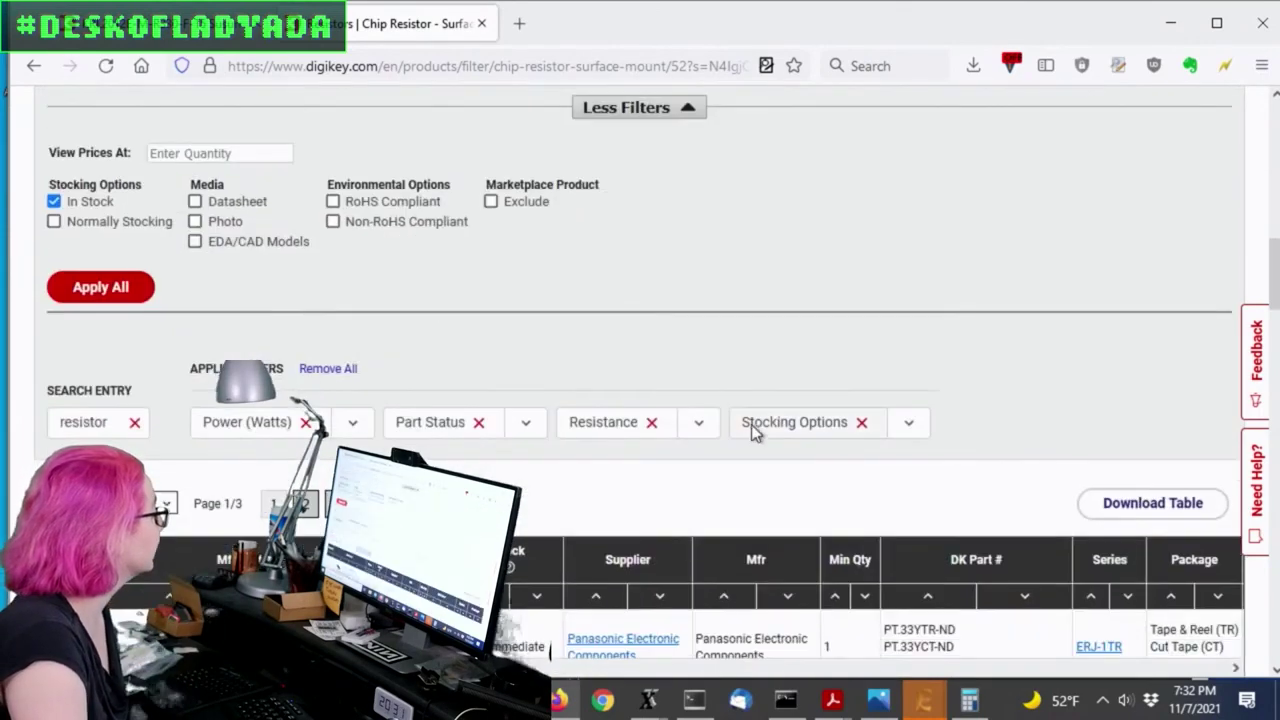
scroll(808, 404, down, 10)
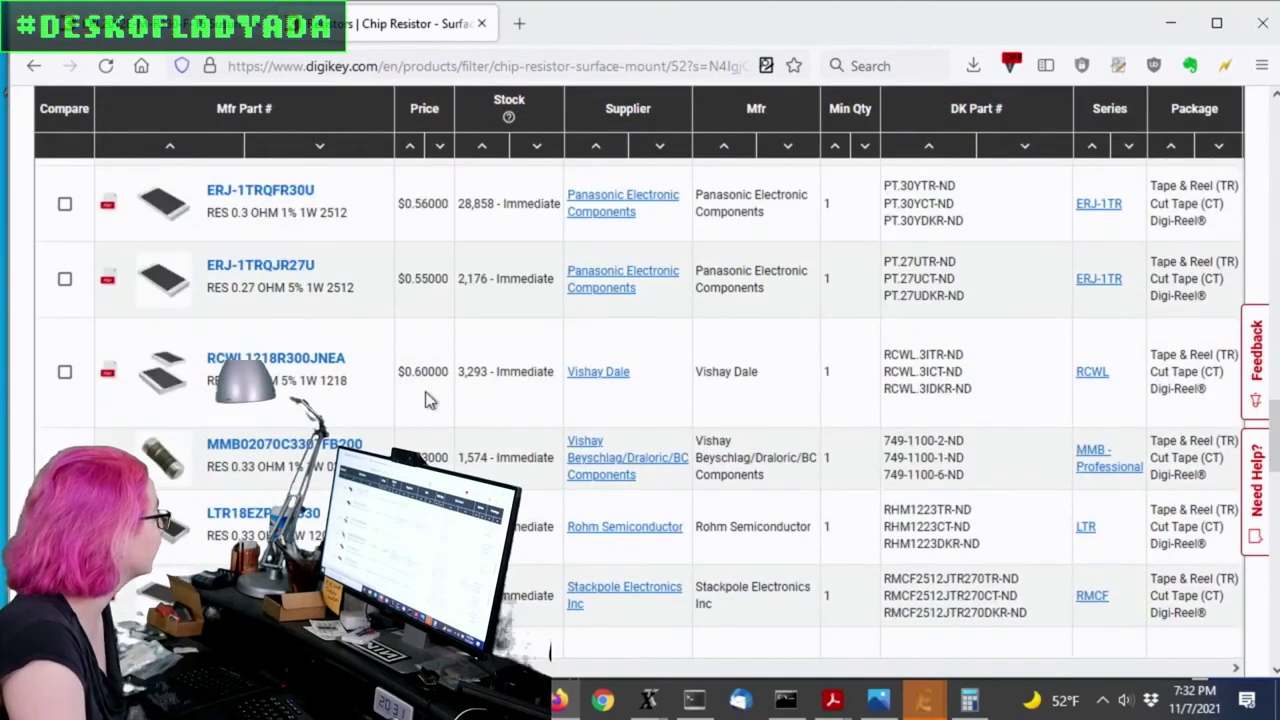
mouse_move(175, 447)
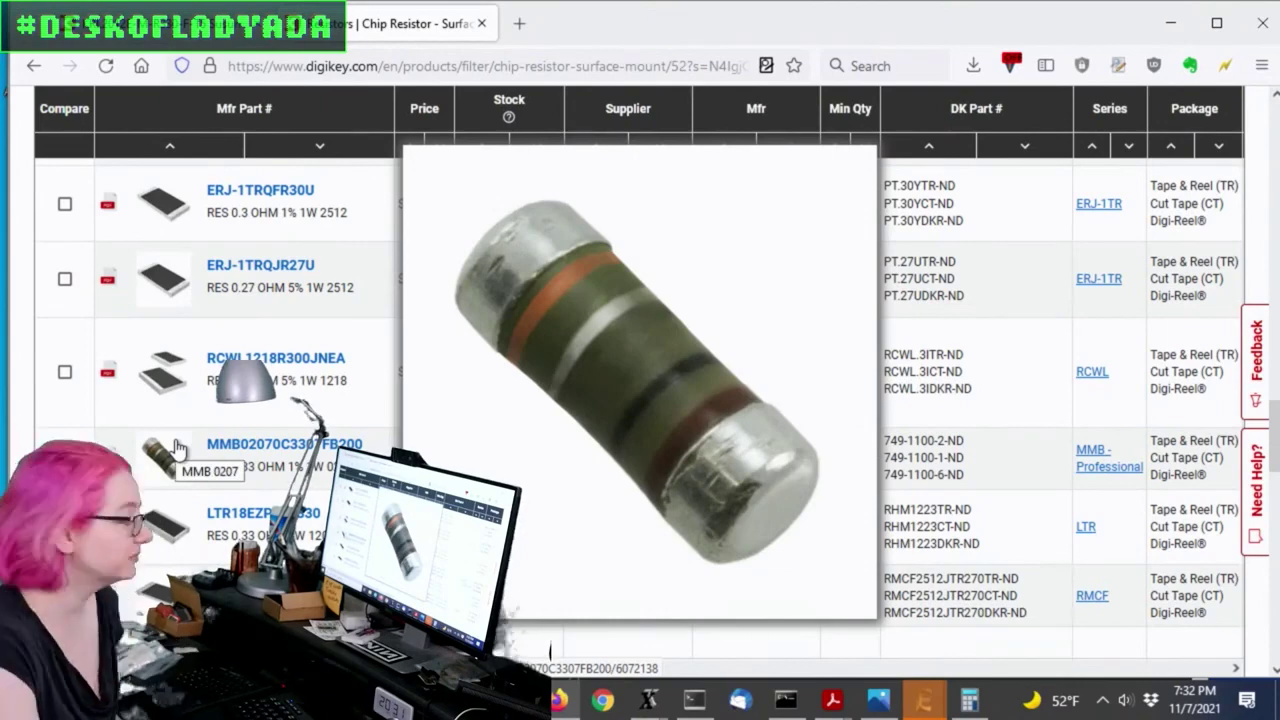
scroll(399, 348, down, 3)
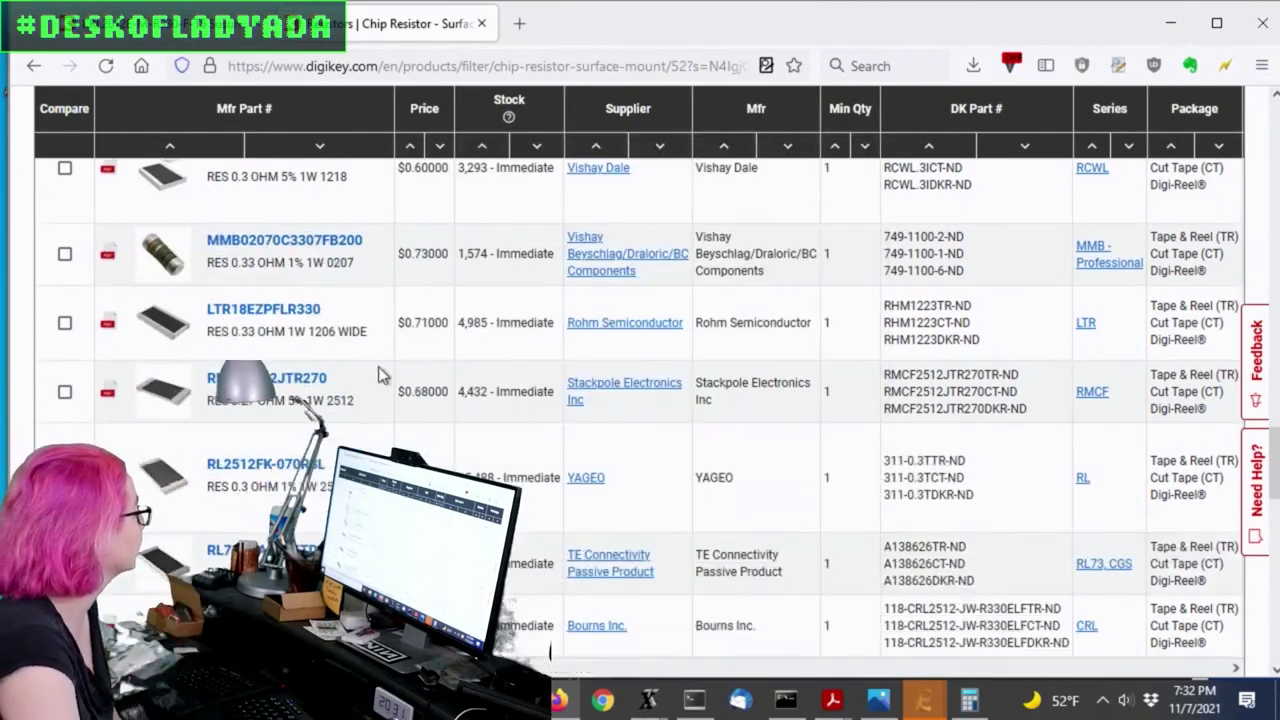
scroll(479, 337, down, 5)
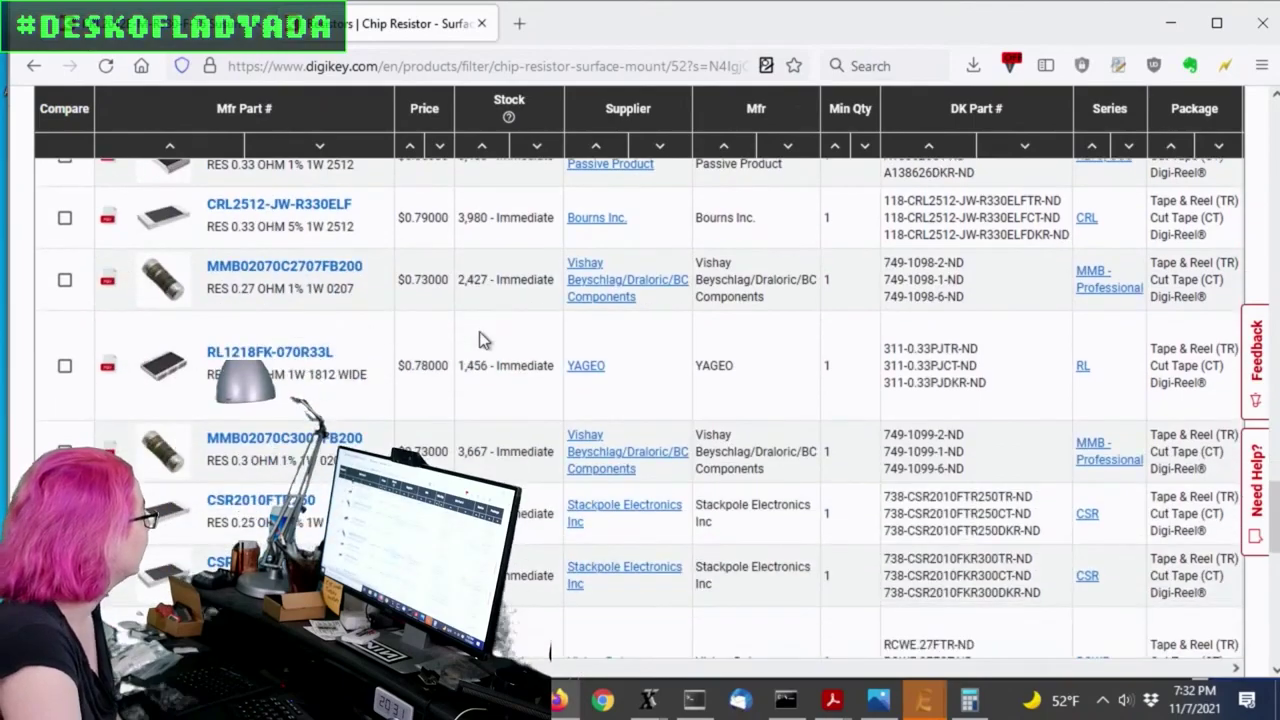
scroll(210, 345, down, 3)
scroll(553, 288, up, 15)
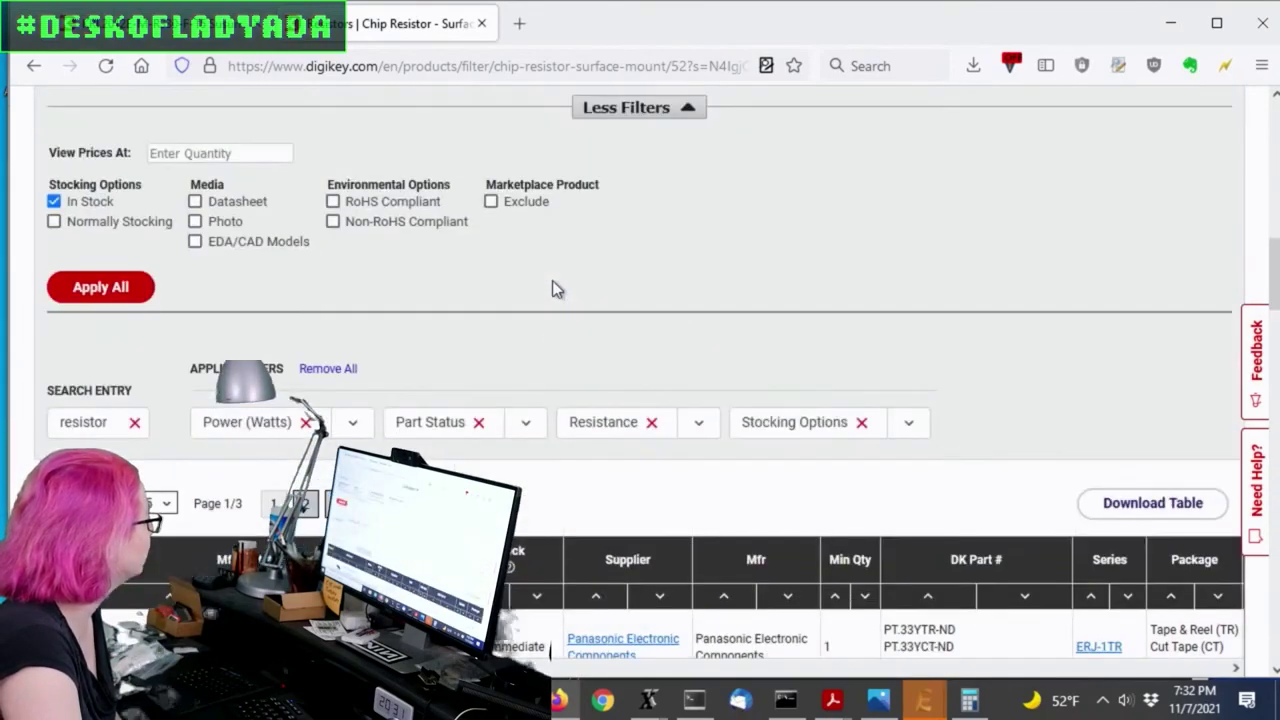
scroll(530, 300, down, 4)
click(171, 331)
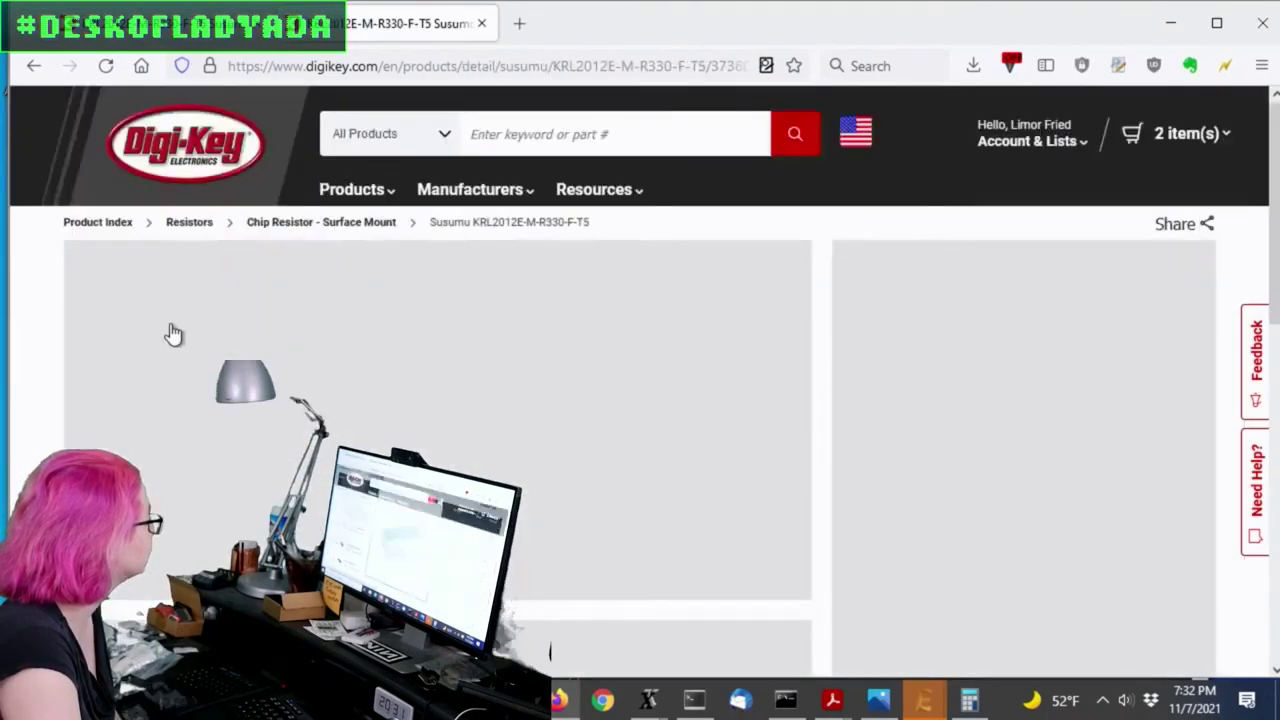
scroll(500, 350, down, 10)
key(alt+Left)
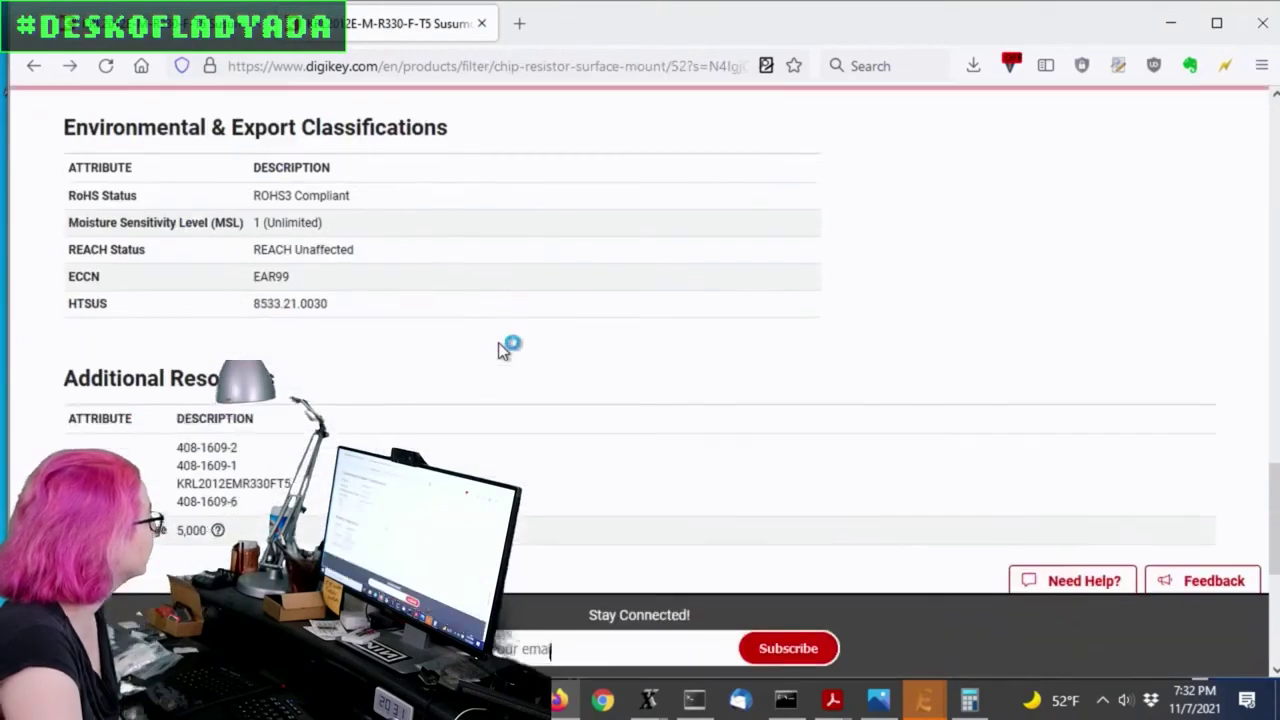
scroll(514, 357, down, 6)
scroll(528, 350, down, 6)
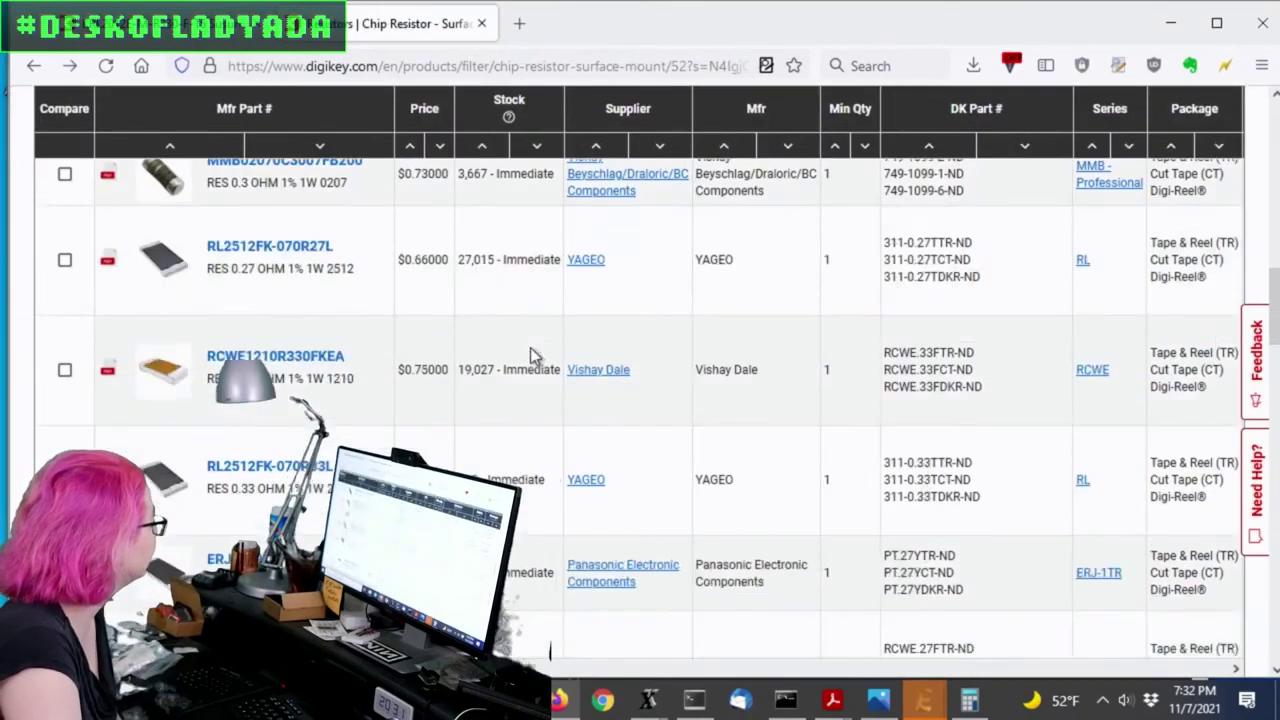
scroll(420, 288, up, 4)
Step: Sort results by stock descending, putting Susumu KRL2012E-M-R330-F-T5 (47,888) first
scroll(434, 274, up, 4)
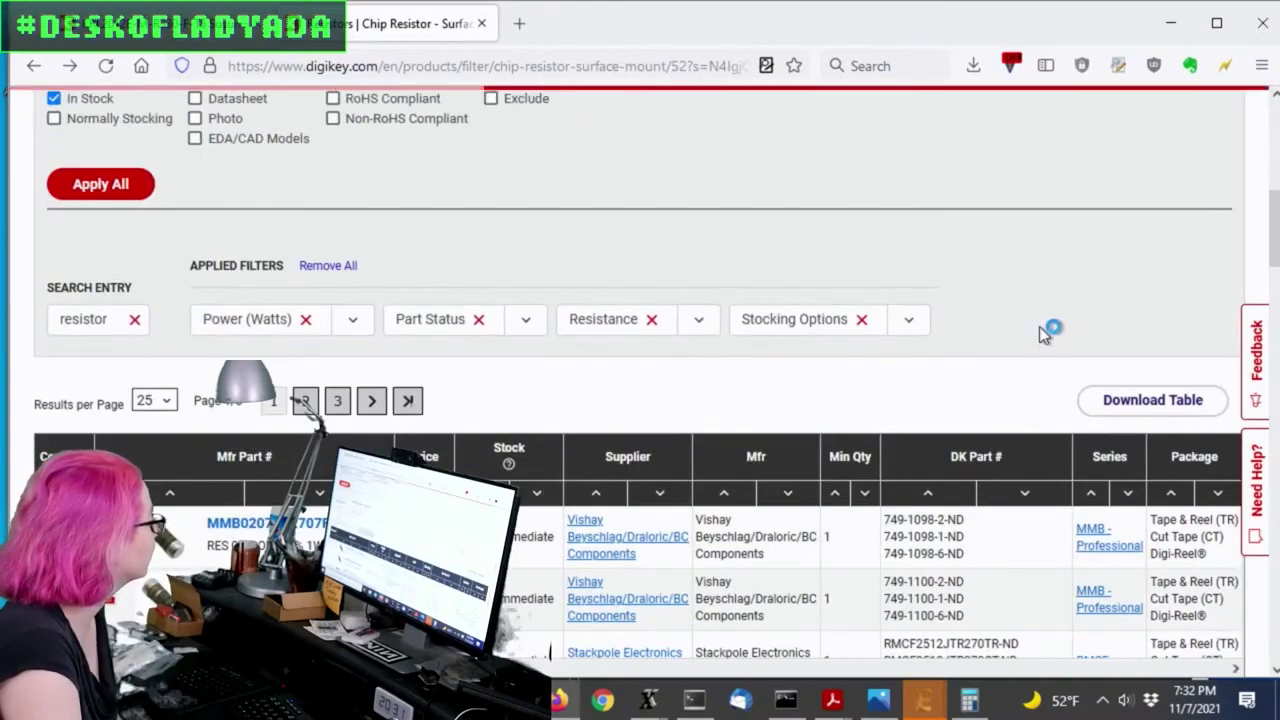
scroll(829, 318, down, 10)
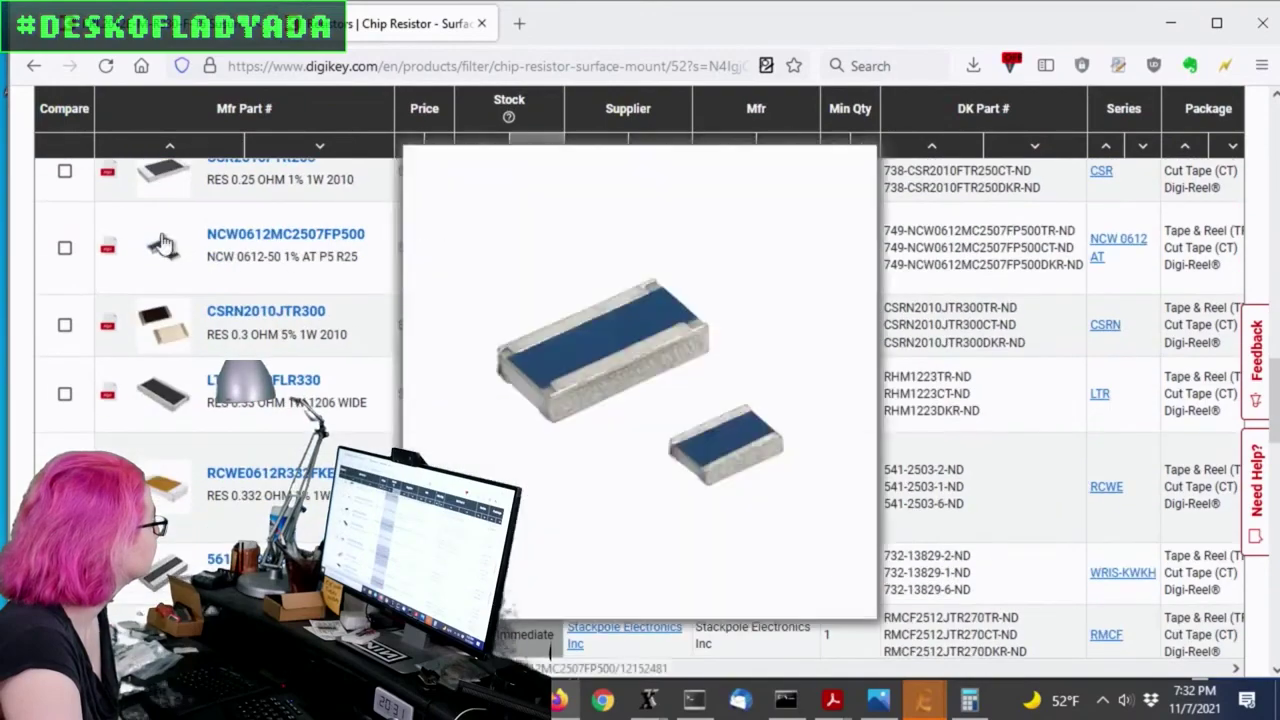
scroll(325, 288, down, 4)
scroll(324, 290, down, 3)
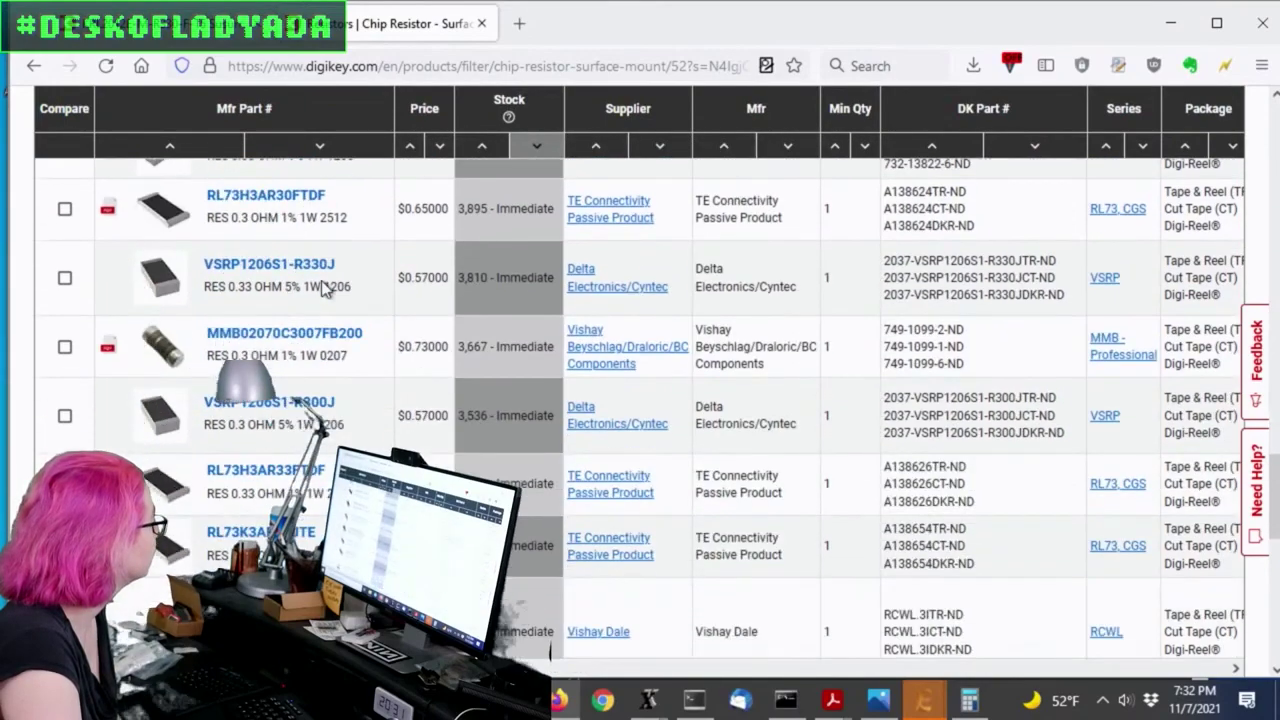
mouse_move(147, 418)
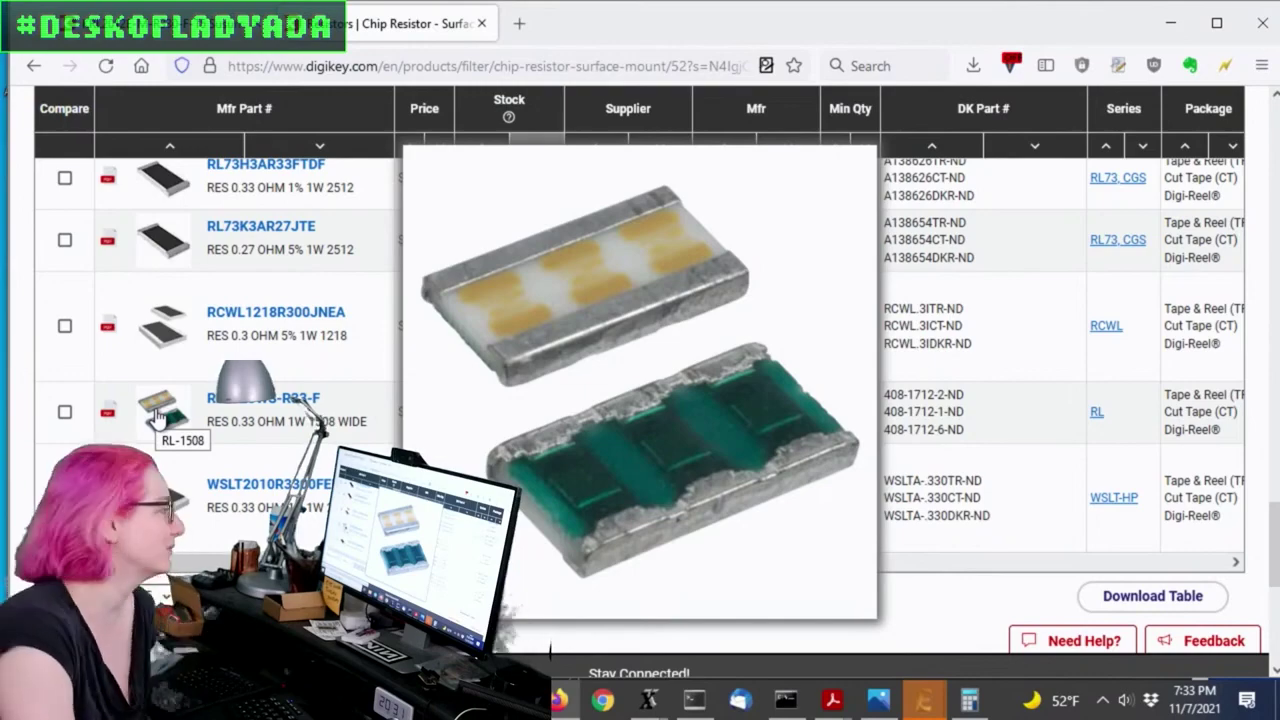
scroll(466, 314, down, 10)
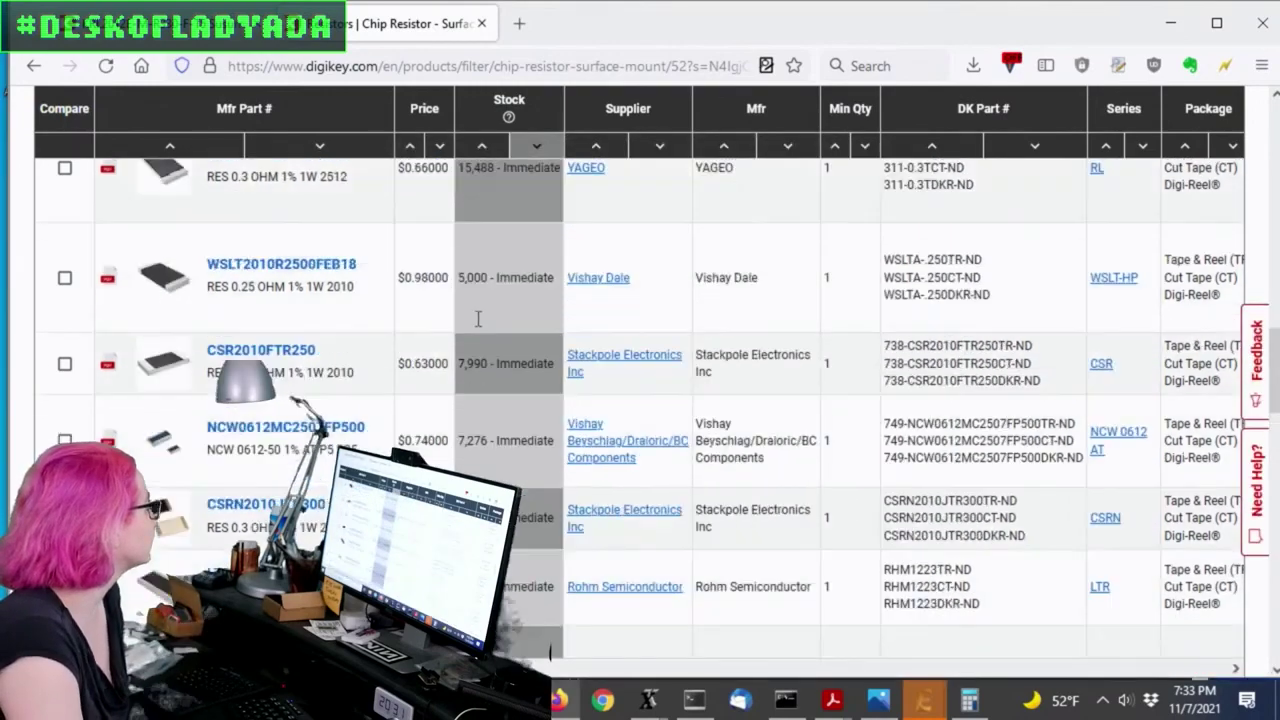
scroll(478, 318, up, 8)
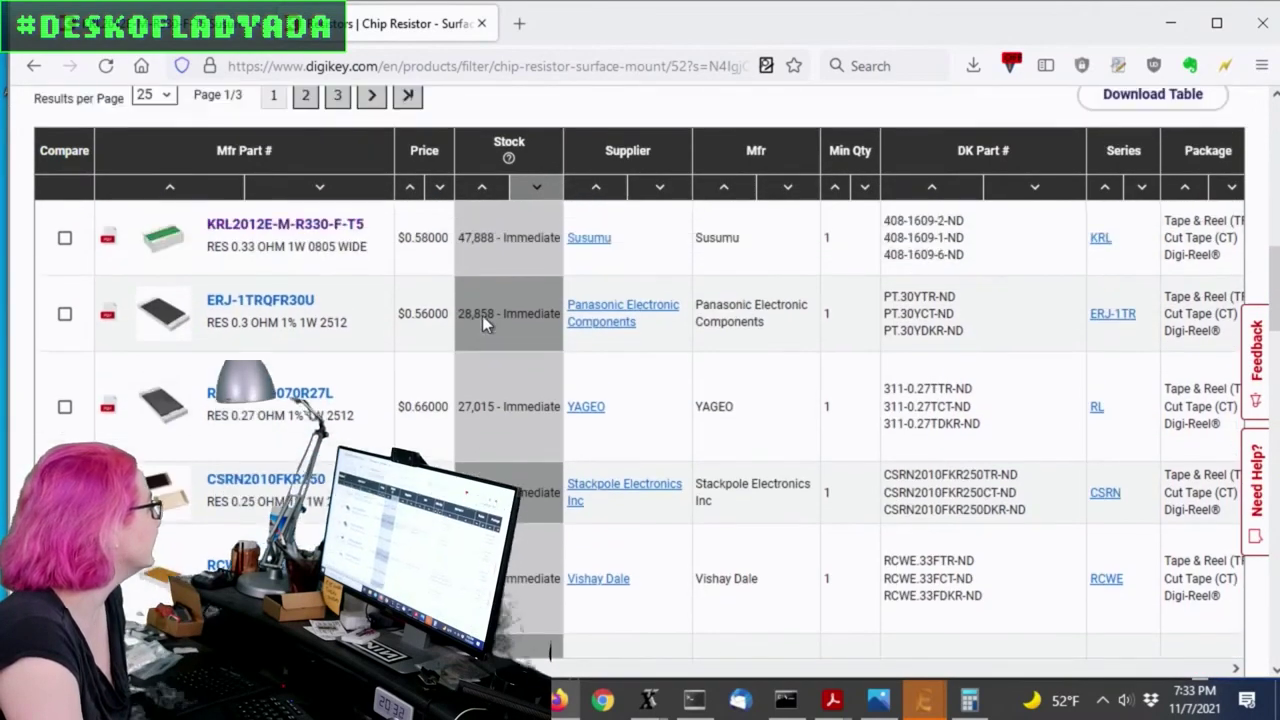
Step: Select the Panasonic ERJ-1TRQFR30U part number and its 0.3 Ohm 1% 1W 2512 description
scroll(482, 315, up, 2)
scroll(600, 350, down, 2)
mouse_move(183, 240)
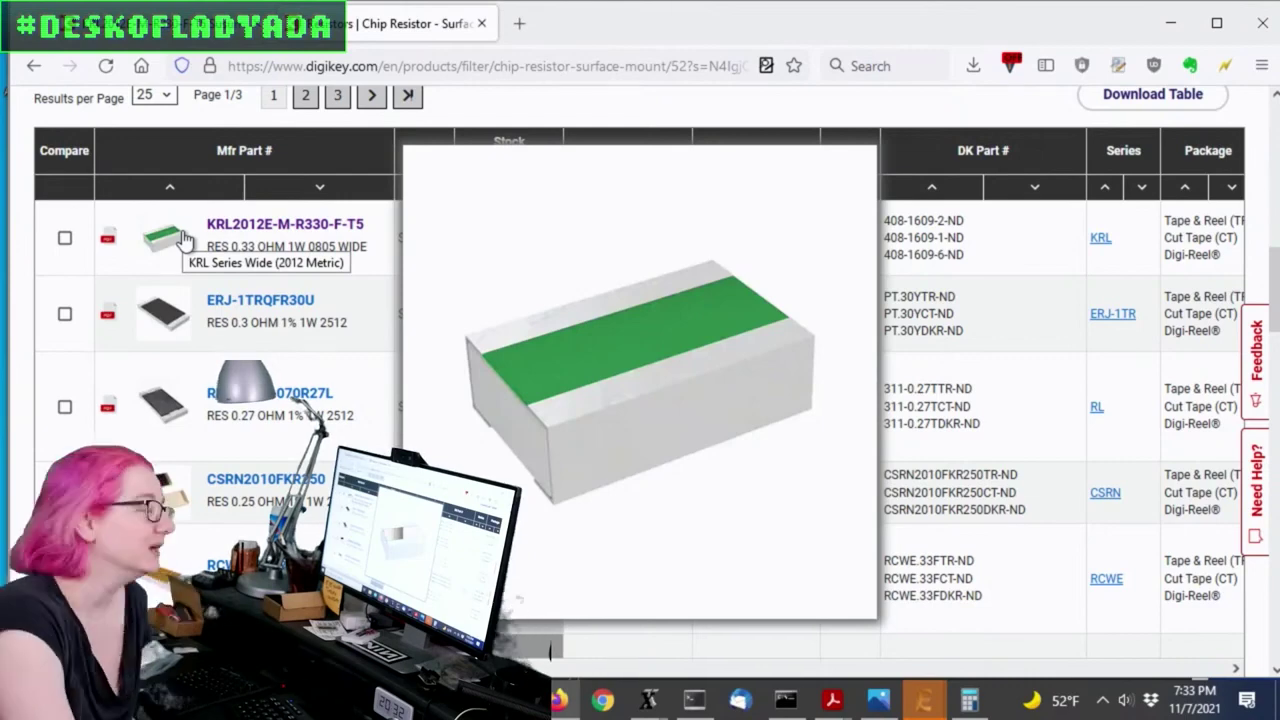
mouse_move(165, 320)
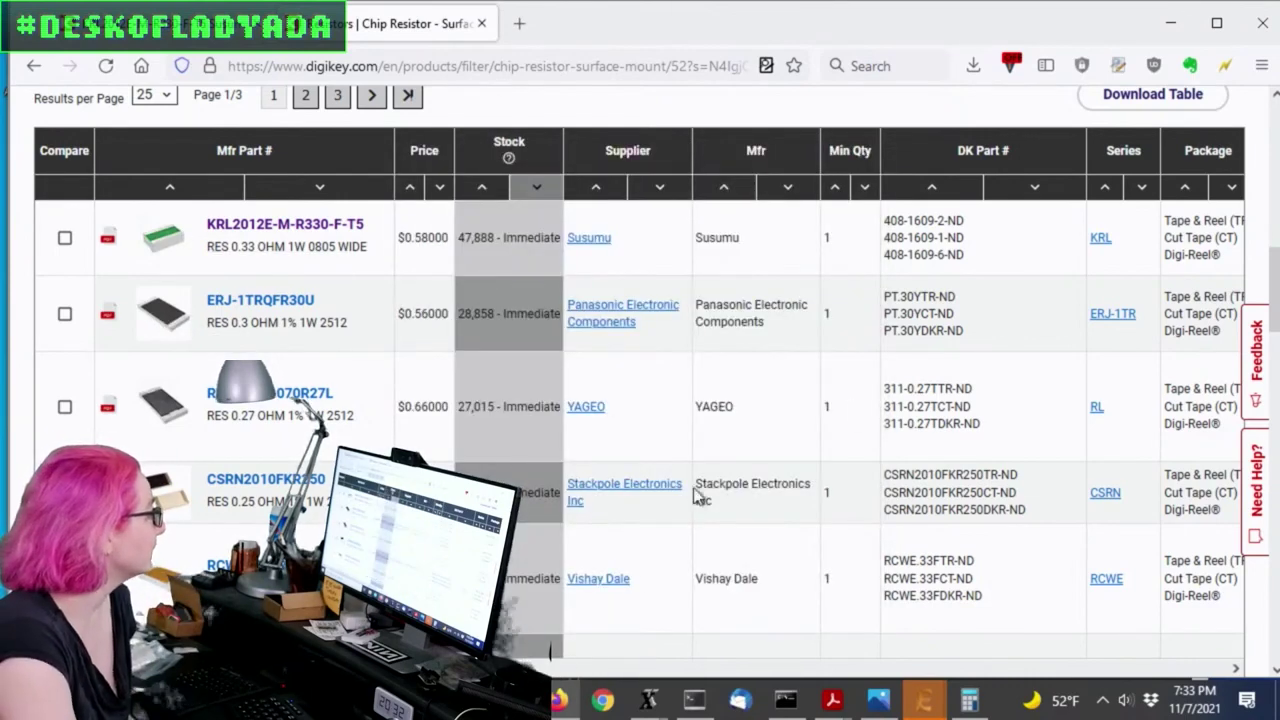
drag(348, 324, 208, 300)
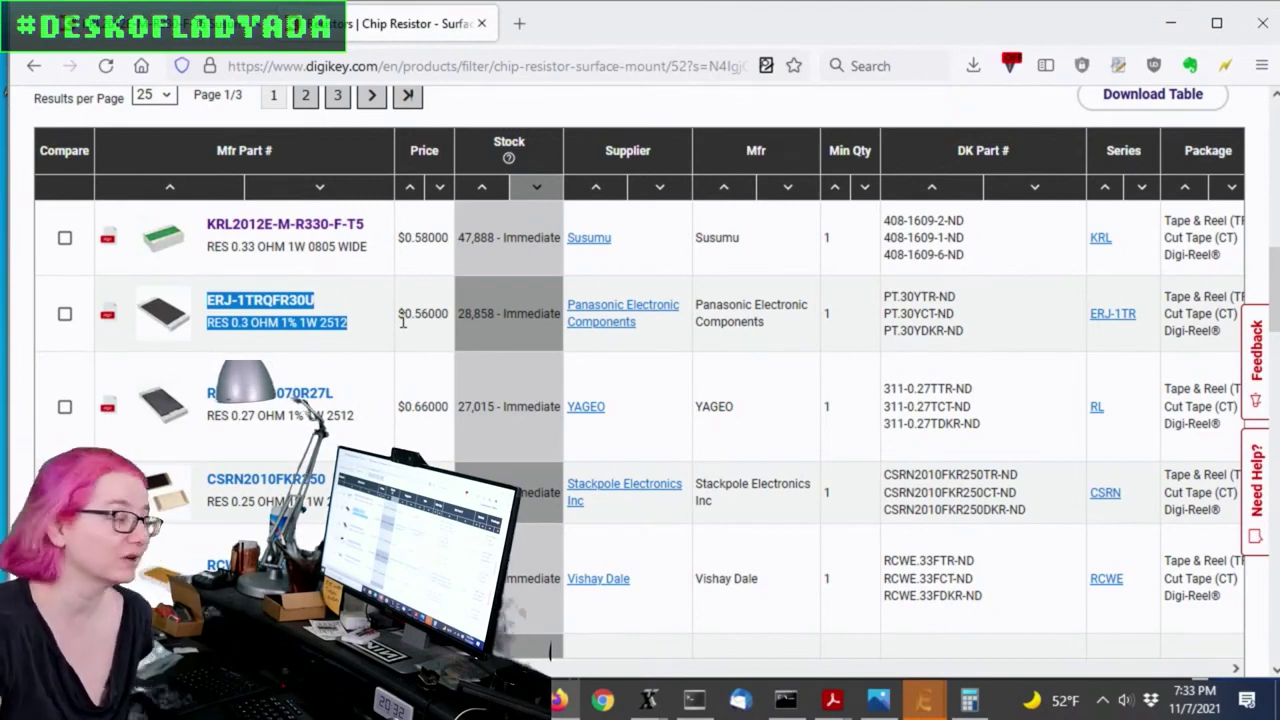
Step: On the STSPIN220 EAGLE board, inspect resistor R3's properties with Info
mouse_move(915, 705)
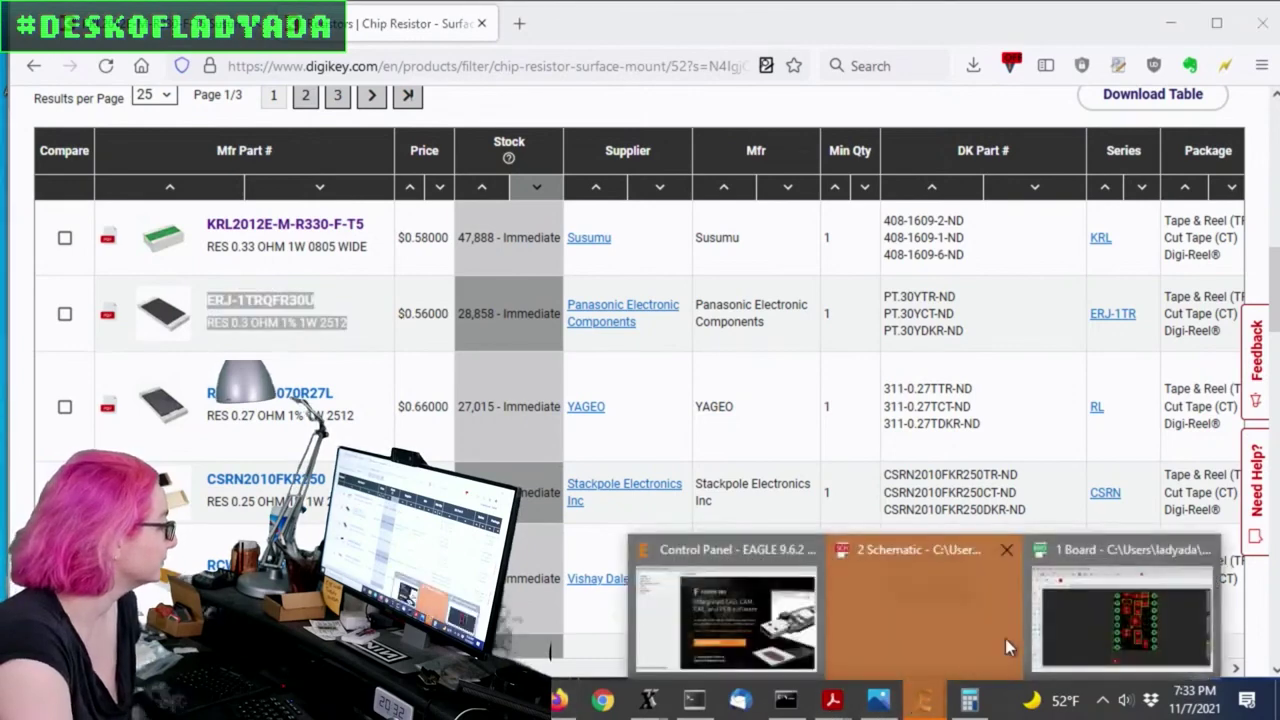
click(1120, 620)
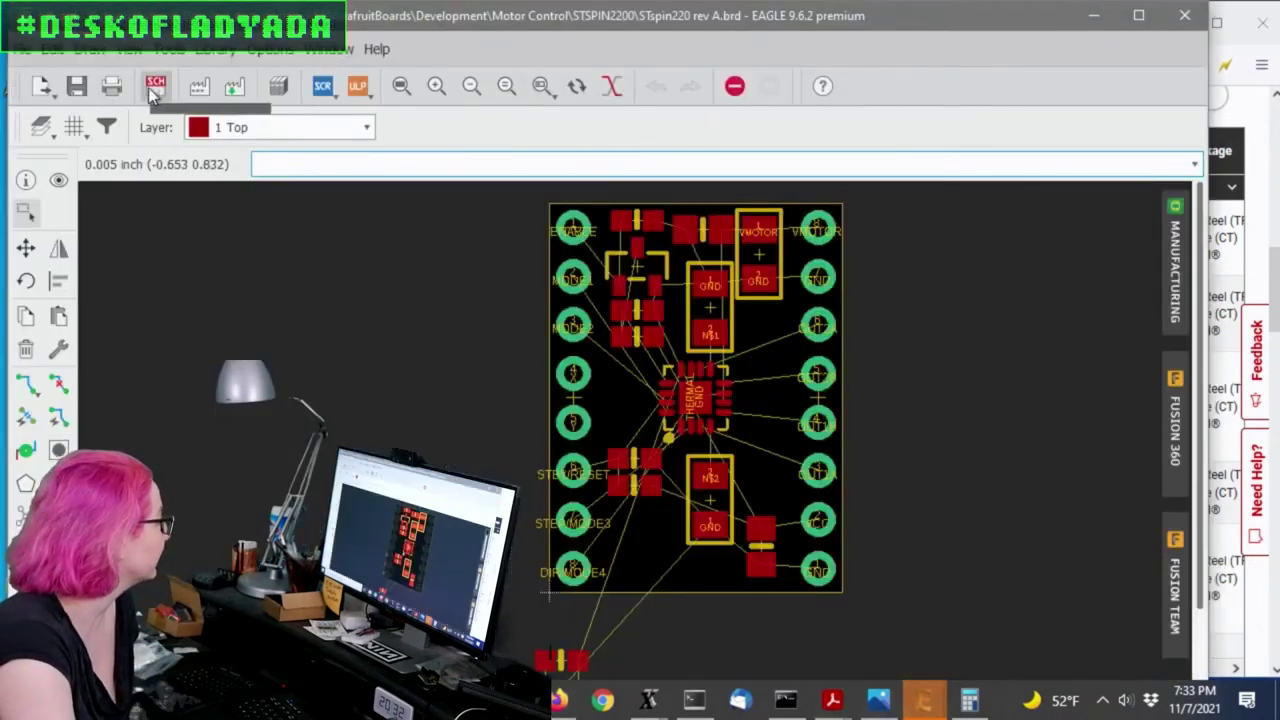
scroll(748, 294, up, 5)
click(26, 179)
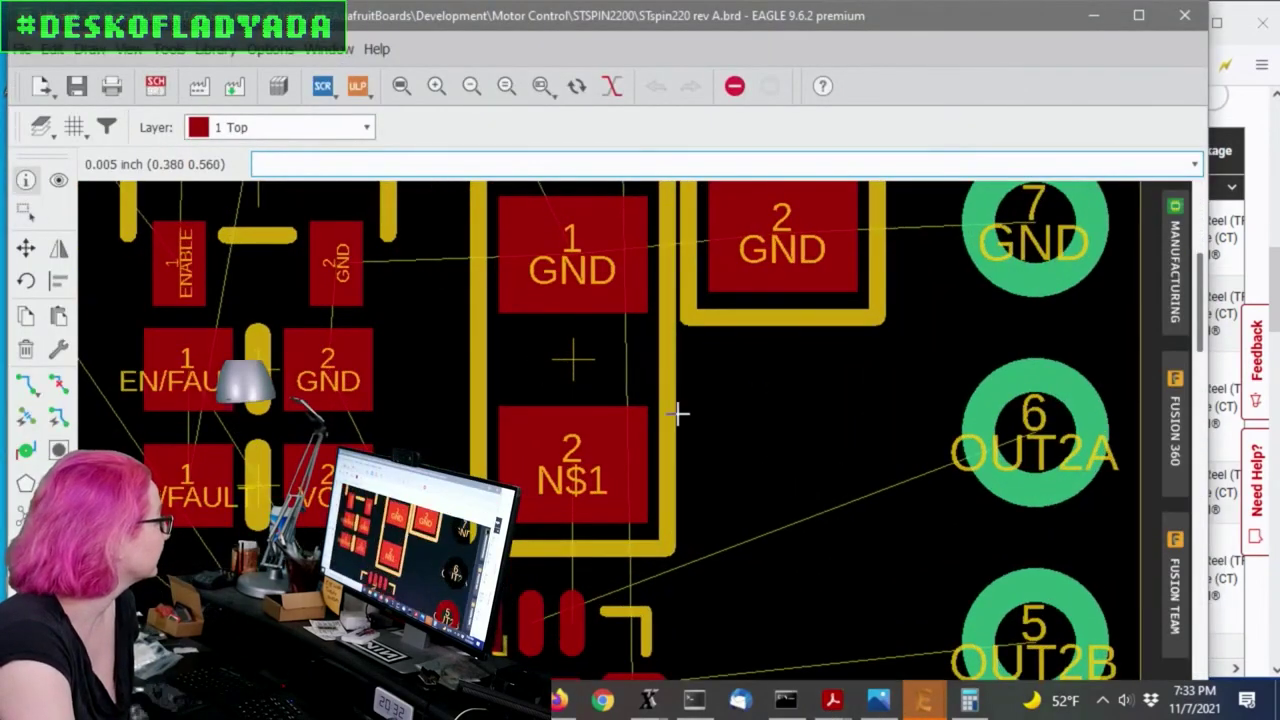
click(575, 362)
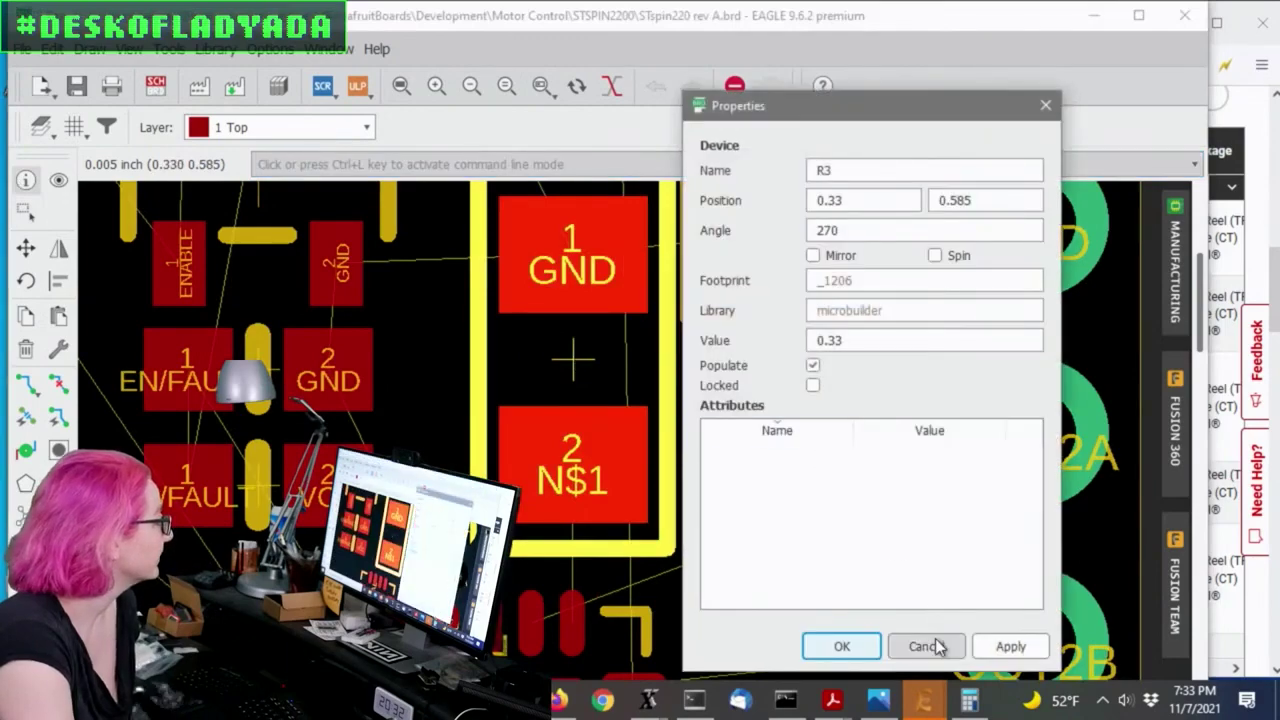
click(930, 646)
scroll(640, 305, down, 6)
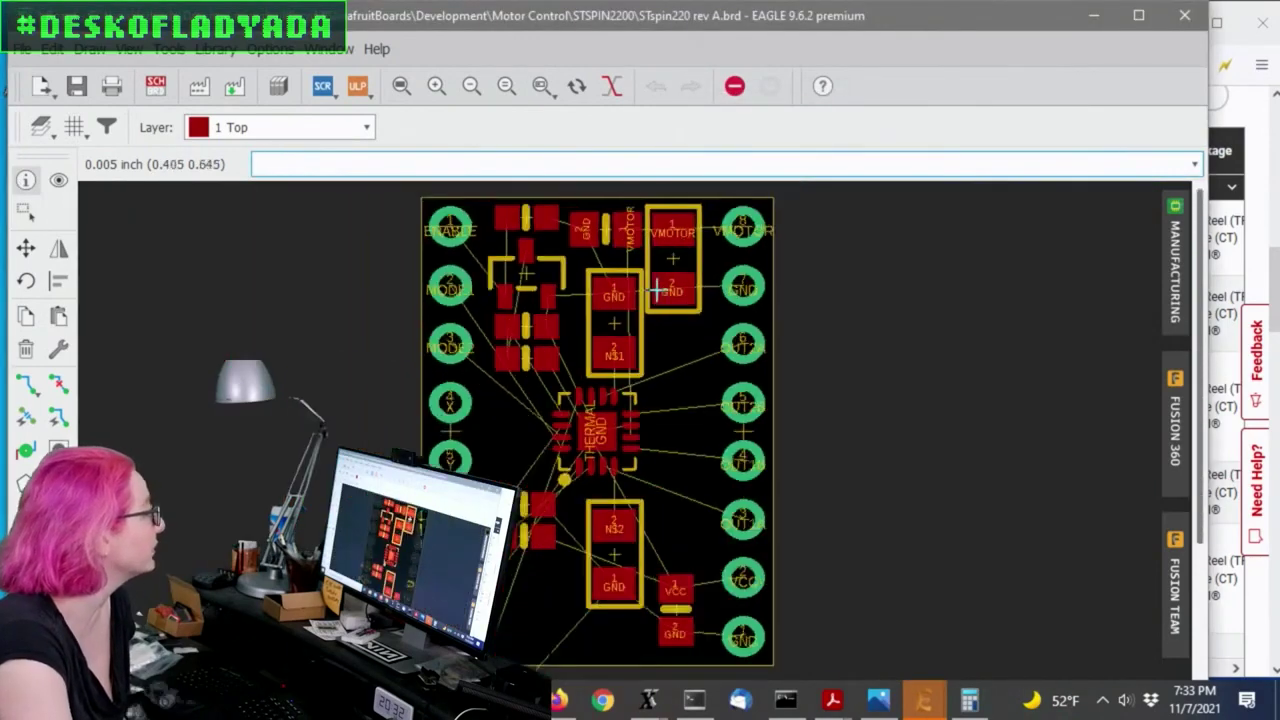
Step: Change R3's package to the RESISTOR2512 footprint
click(60, 346)
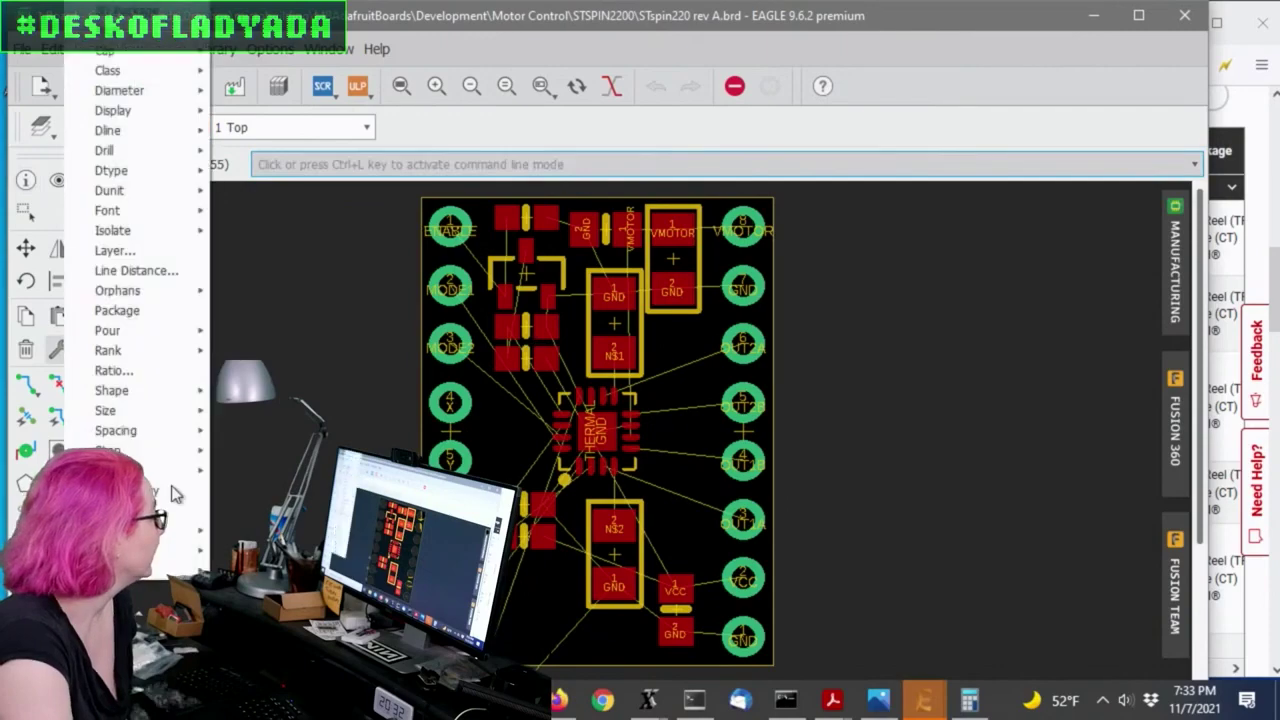
click(117, 310)
click(614, 323)
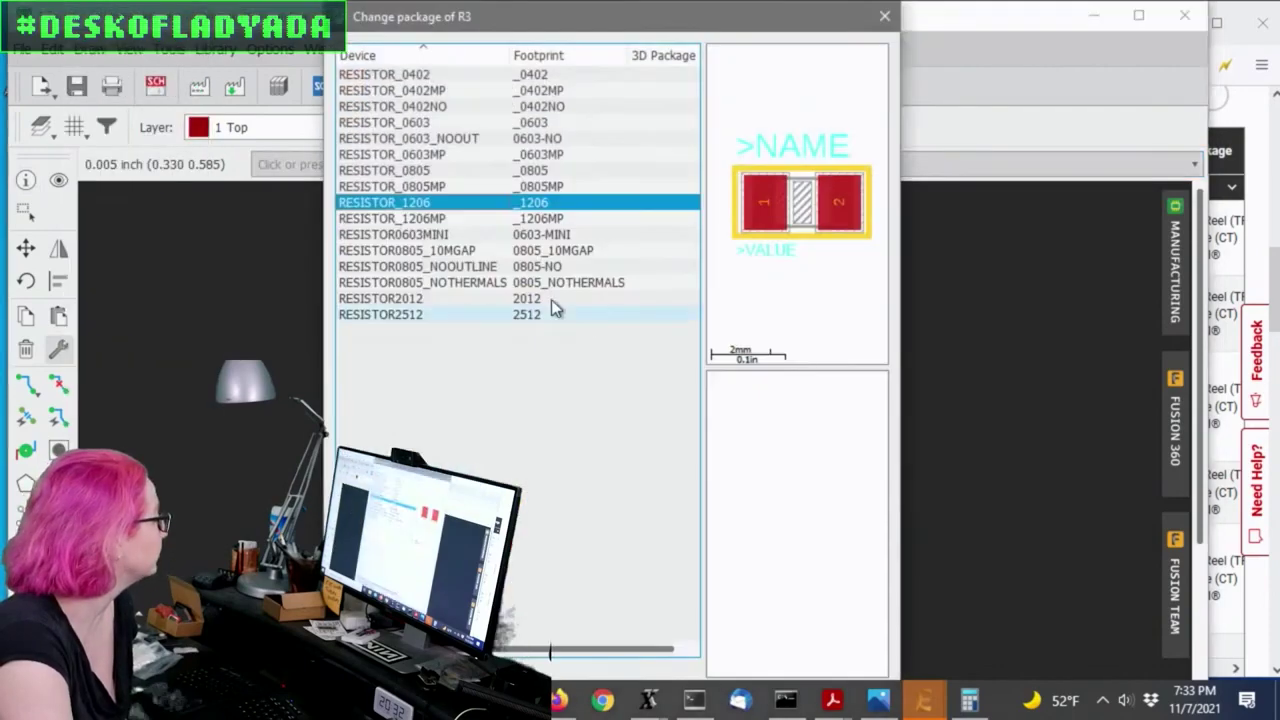
double_click(556, 313)
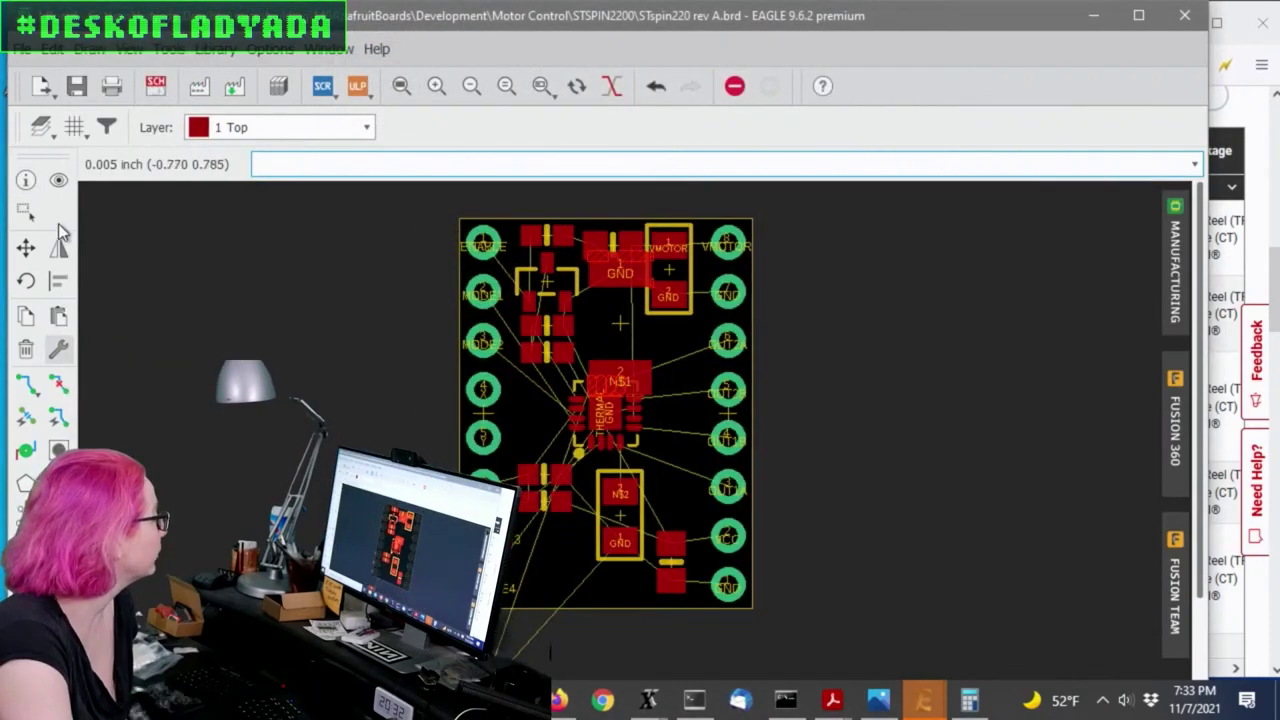
Step: Move R3 just to the right of the board outline
click(26, 247)
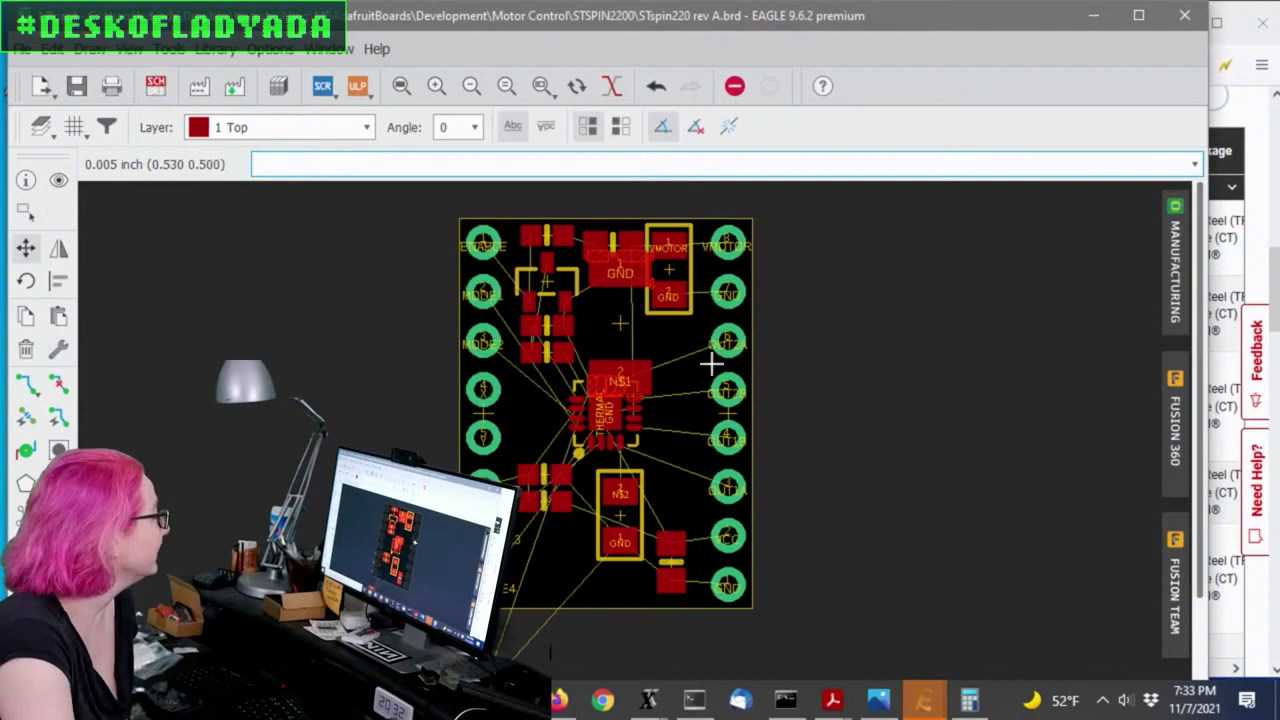
click(619, 320)
click(824, 372)
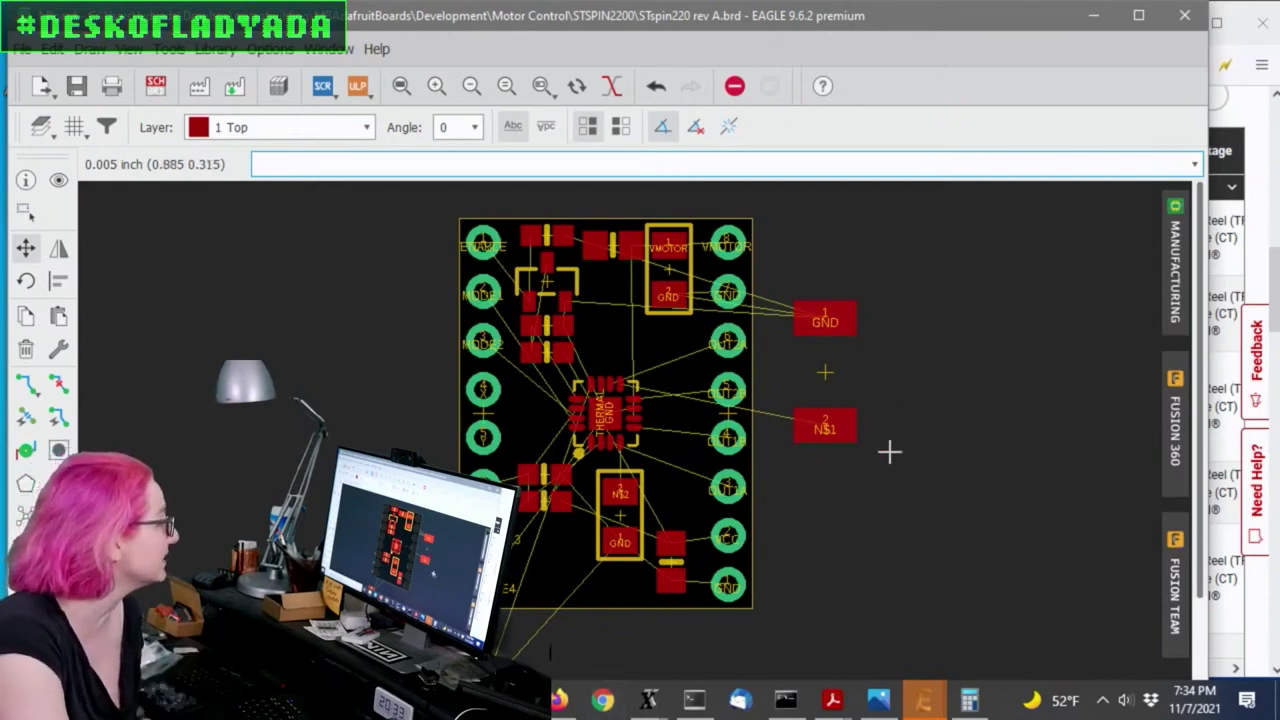
Step: Back on the Digi-Key resistor results, select Supplier Device Package sizes 1206 through 2010
click(560, 700)
scroll(946, 348, up, 5)
scroll(943, 349, up, 5)
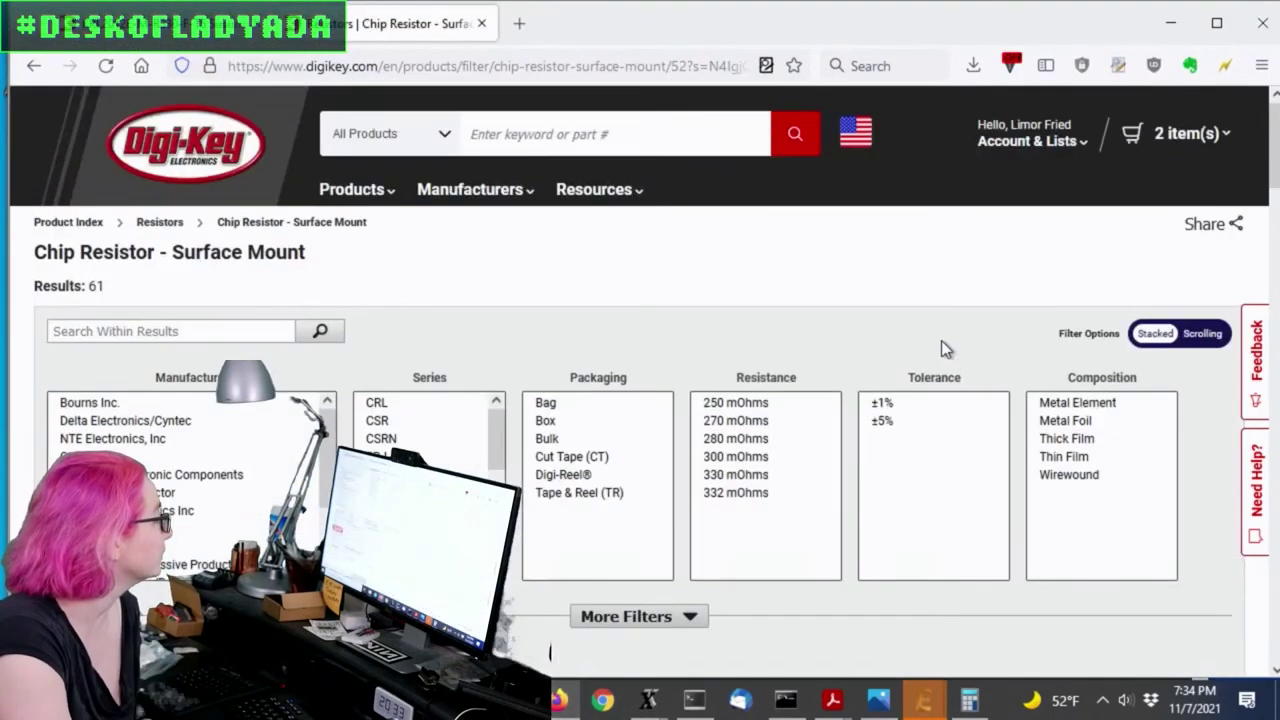
scroll(950, 349, down, 3)
scroll(971, 349, down, 5)
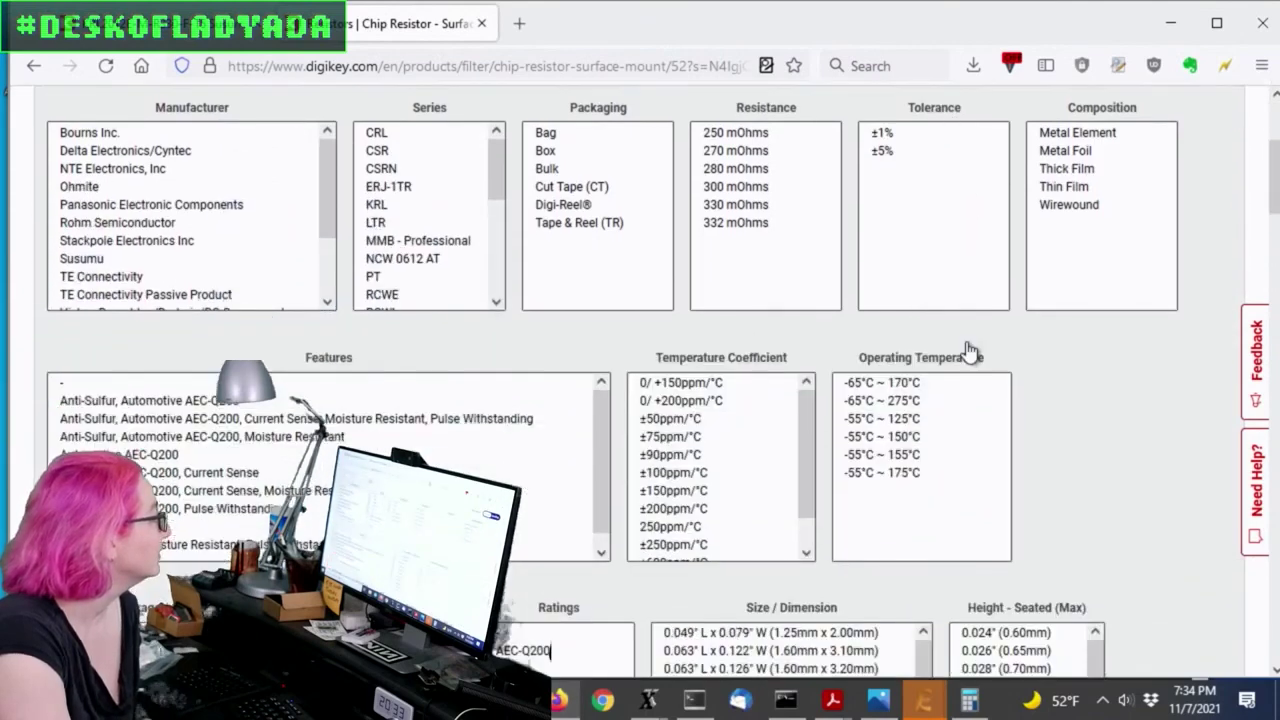
drag(921, 220, 924, 325)
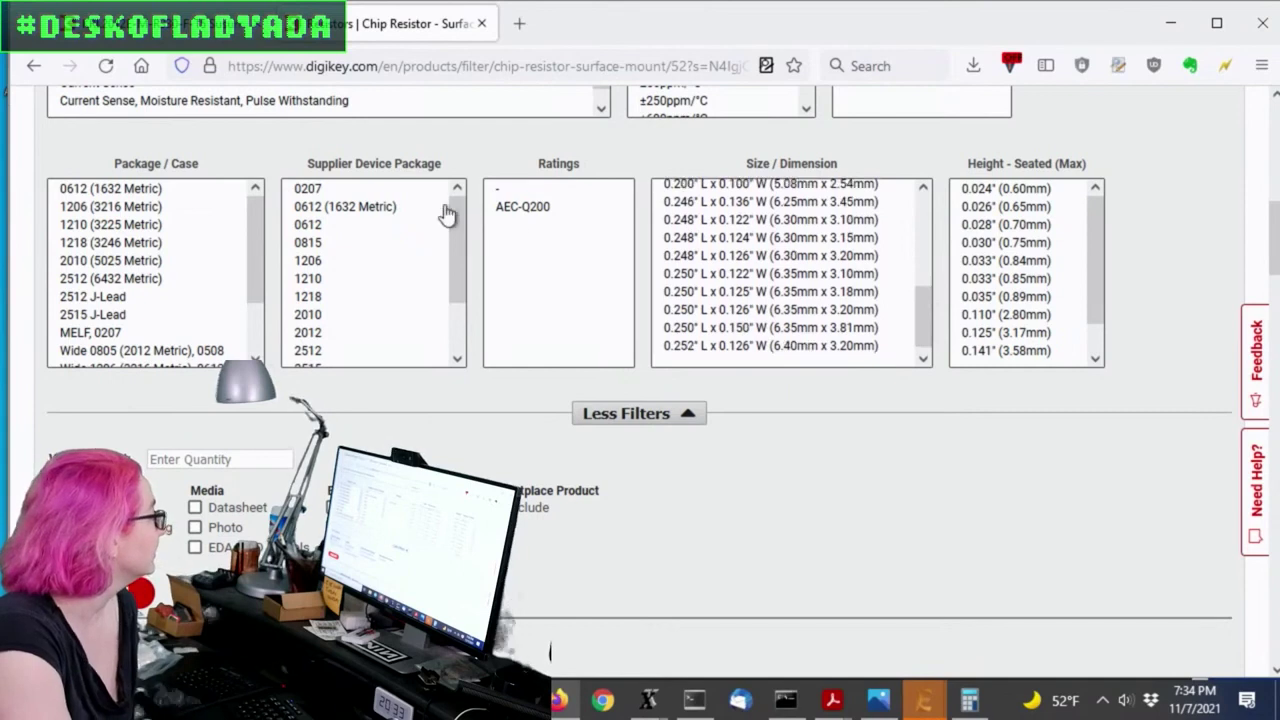
drag(452, 210, 320, 306)
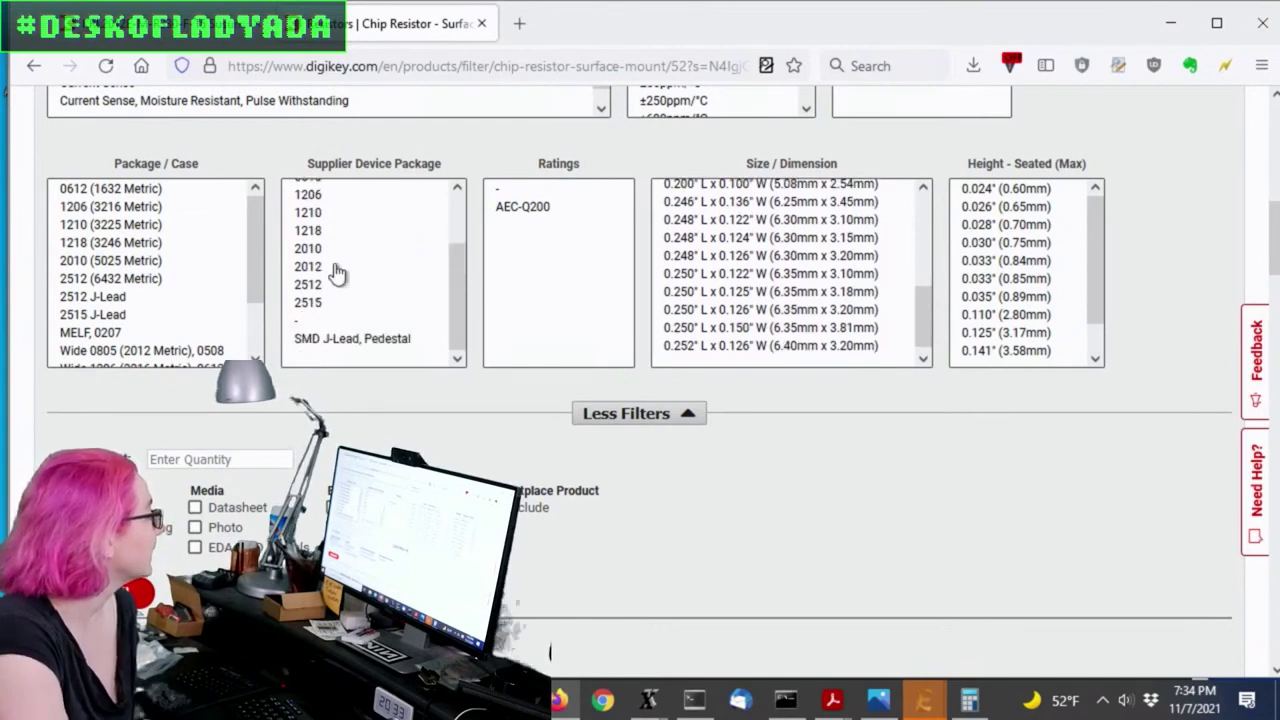
drag(333, 252, 342, 203)
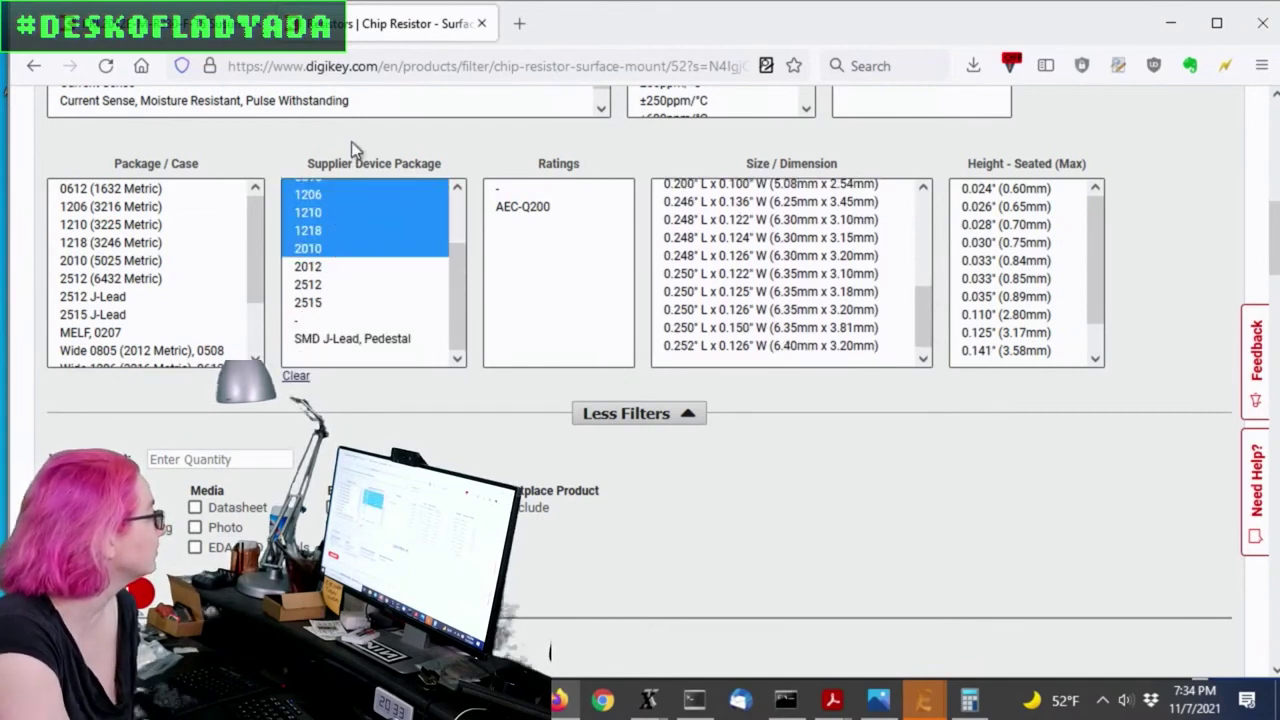
scroll(420, 220, up, 2)
Step: Extend the package selection up to 0207 and drop 2010, leaving 0207 through 1218
shift+click(390, 190)
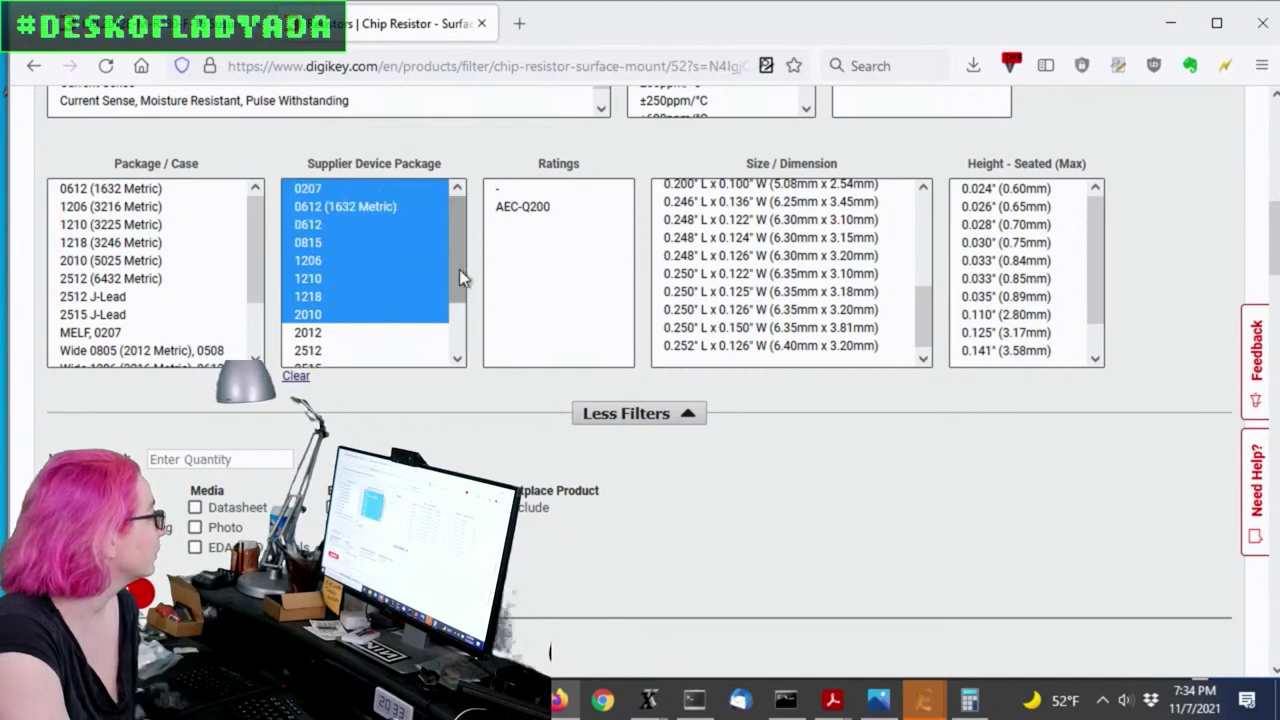
shift+click(425, 297)
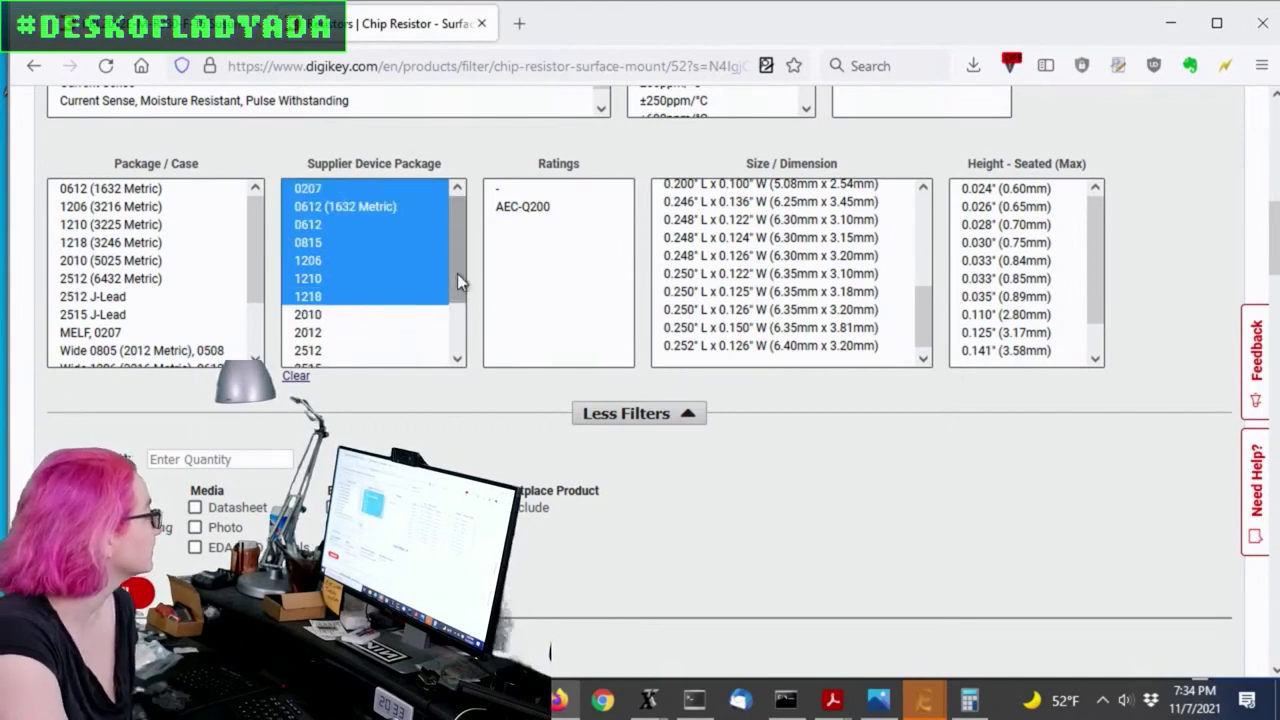
drag(457, 273, 463, 350)
scroll(470, 277, up, 3)
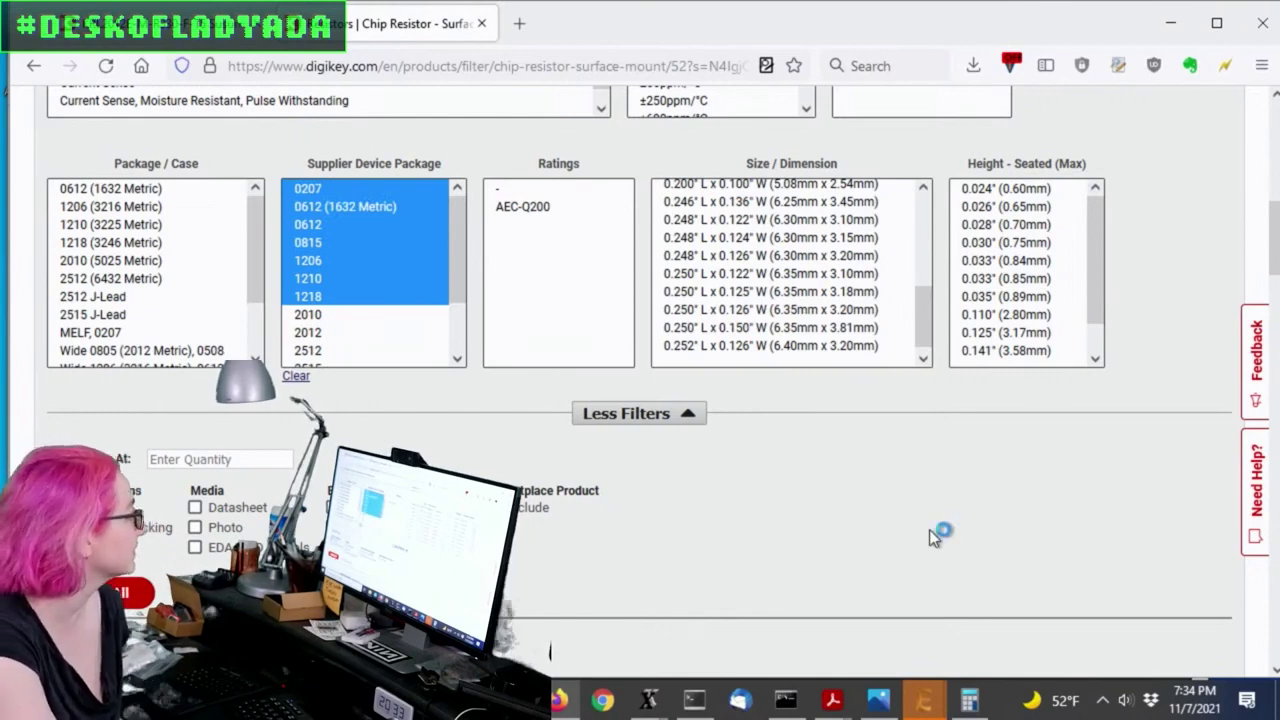
Step: Scroll through the Features, Package / Case and Size filter lists
scroll(986, 477, down, 15)
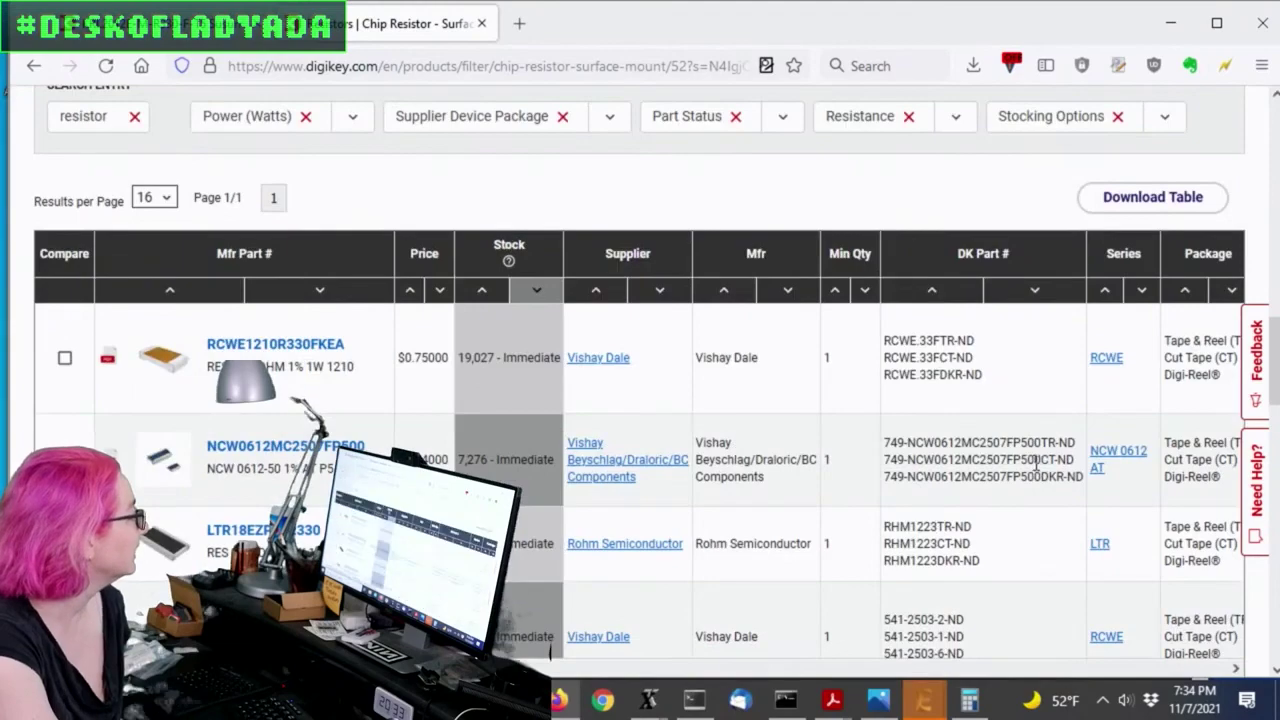
scroll(1036, 465, down, 2)
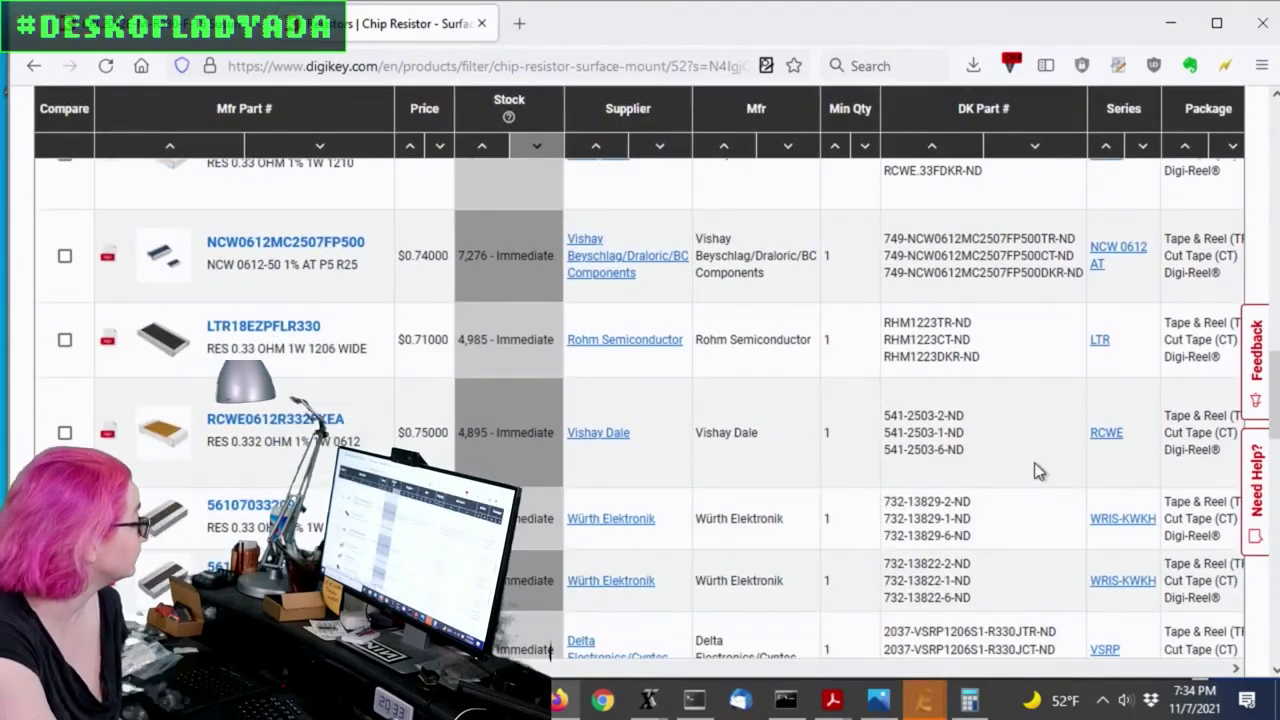
scroll(1036, 471, down, 10)
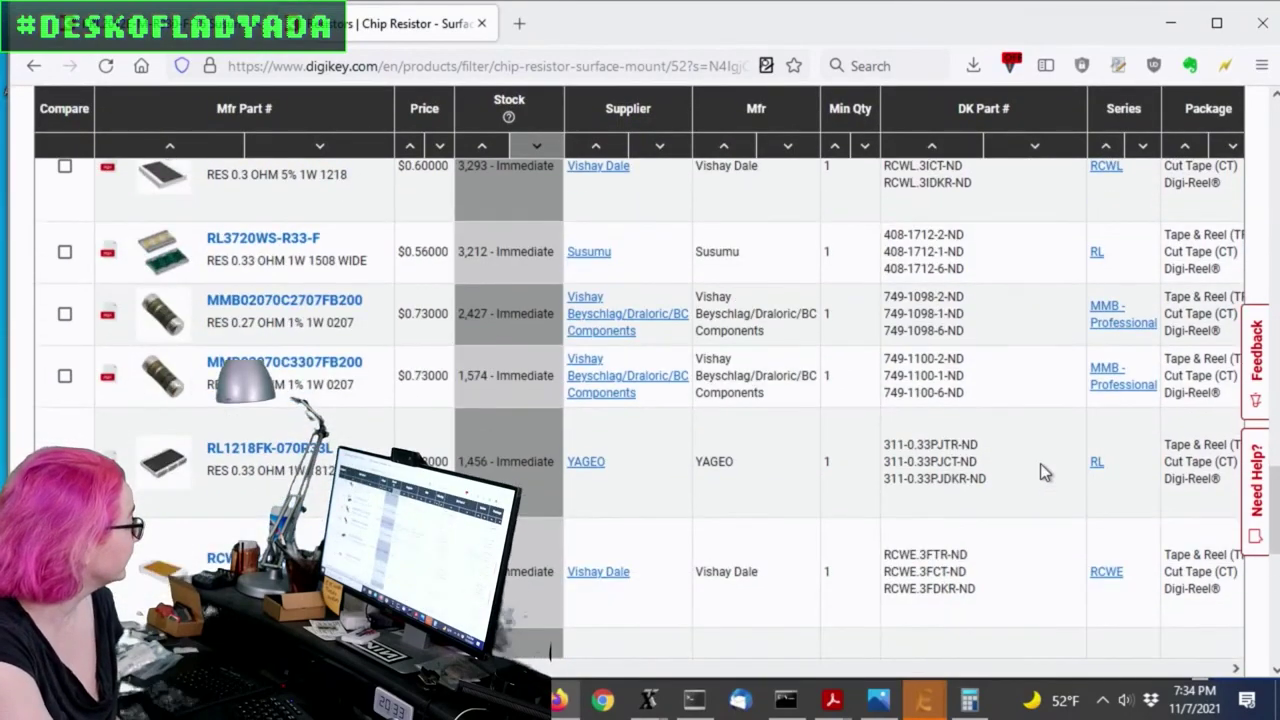
scroll(1040, 463, down, 2)
scroll(1000, 425, up, 15)
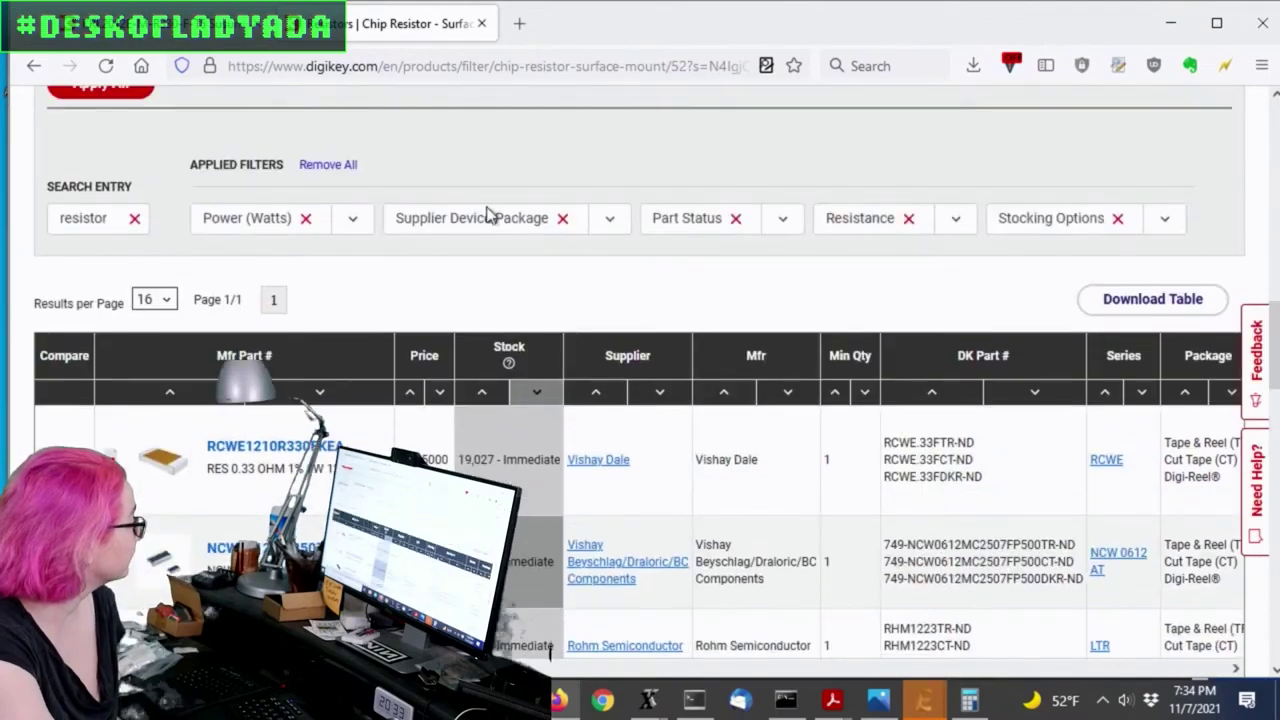
Step: View the KRL2012E-M-R330-F-T5 product page, then return to review the filtered results
click(158, 32)
scroll(600, 150, down, 1)
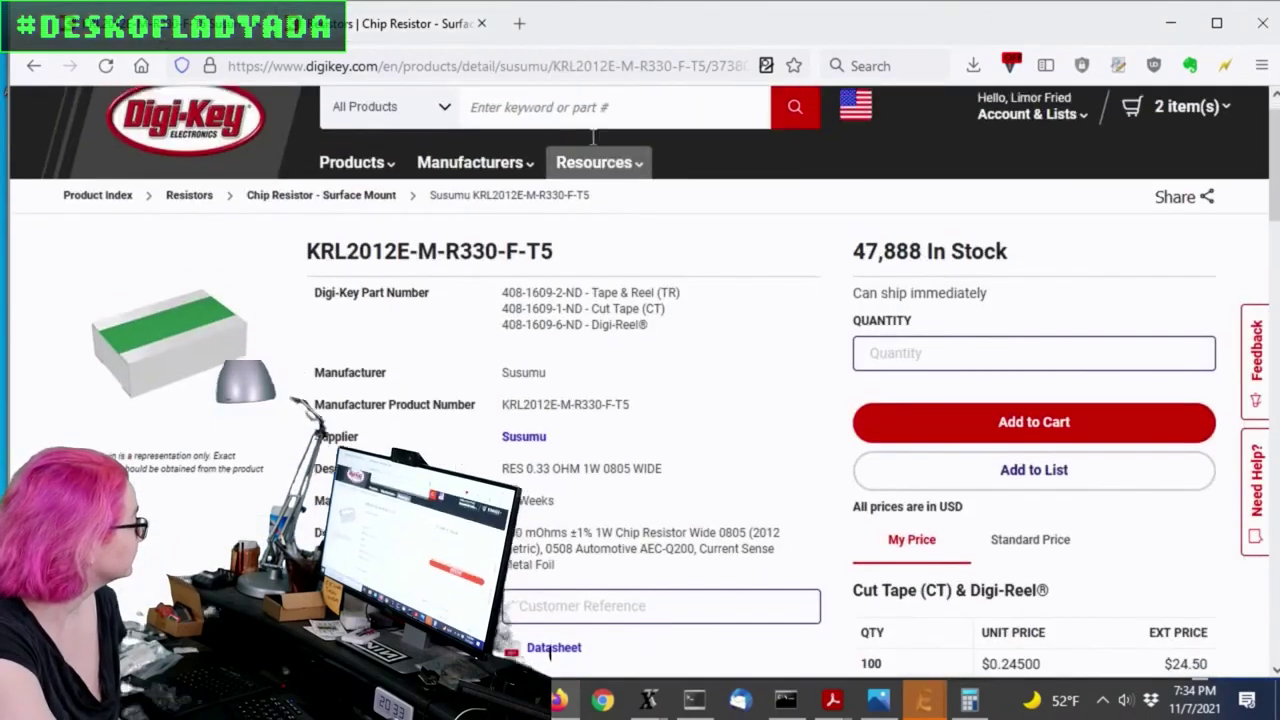
click(466, 37)
scroll(637, 254, down, 5)
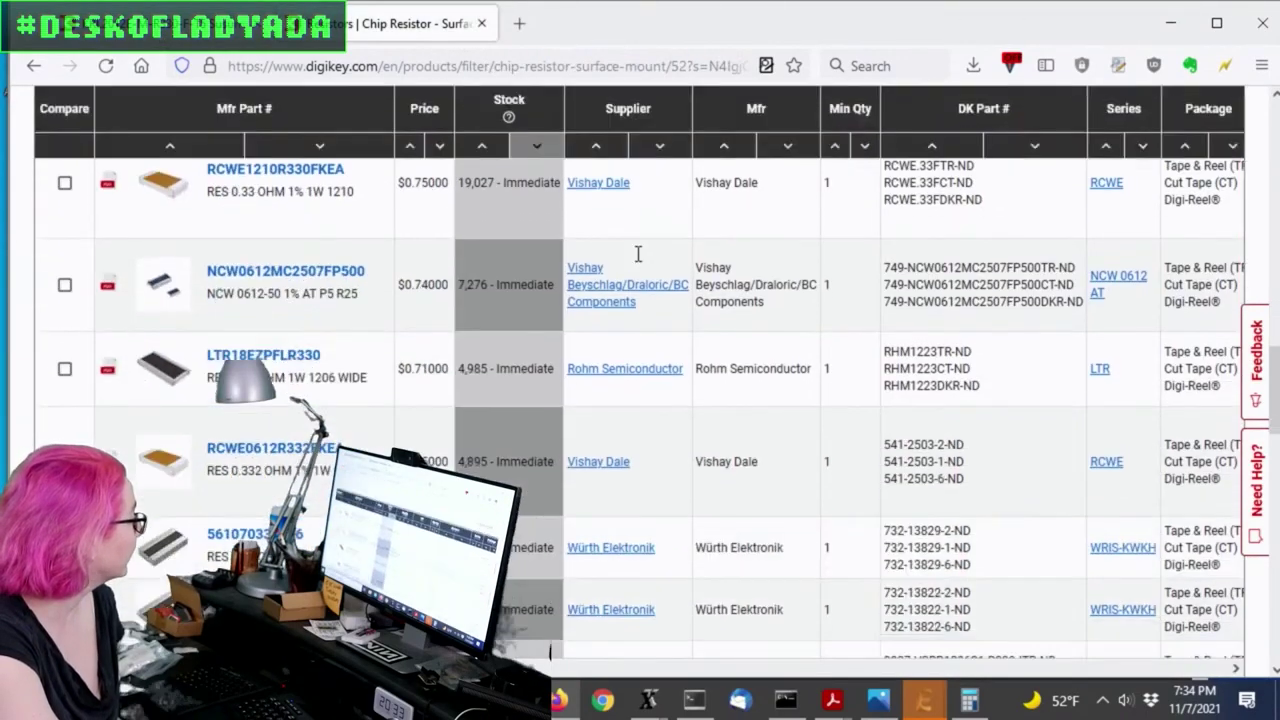
scroll(728, 340, down, 1)
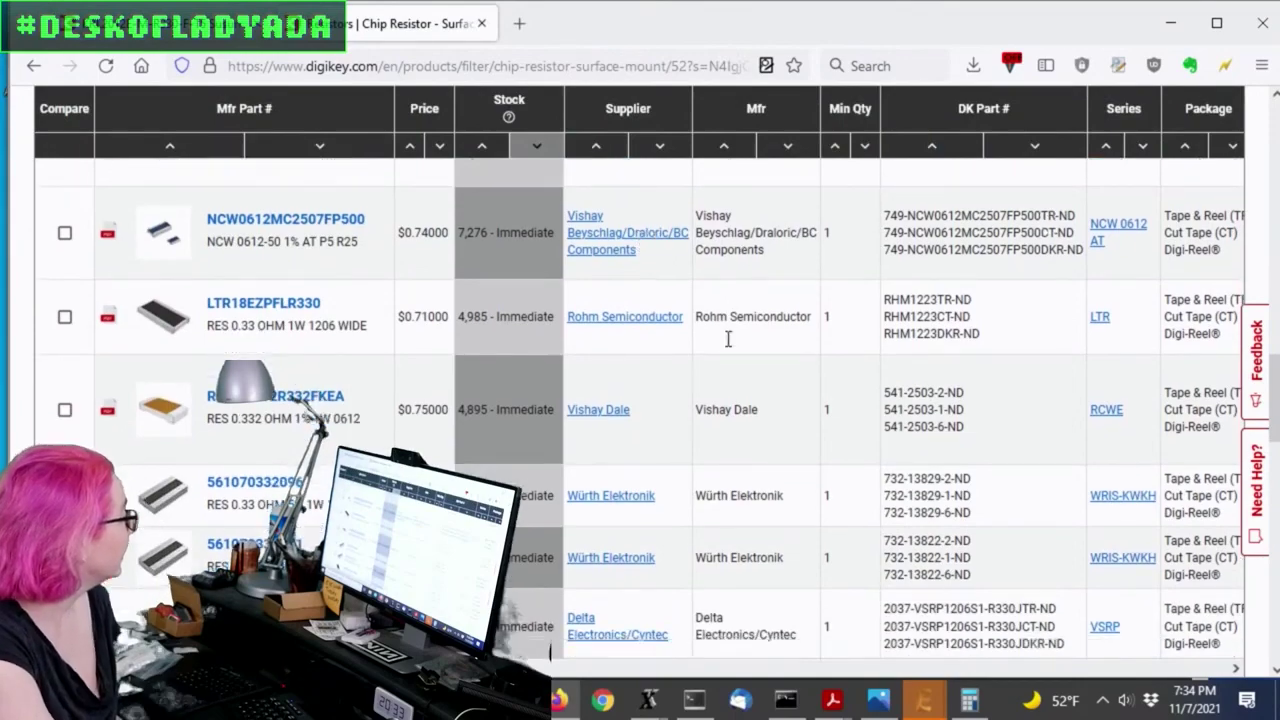
scroll(728, 340, down, 8)
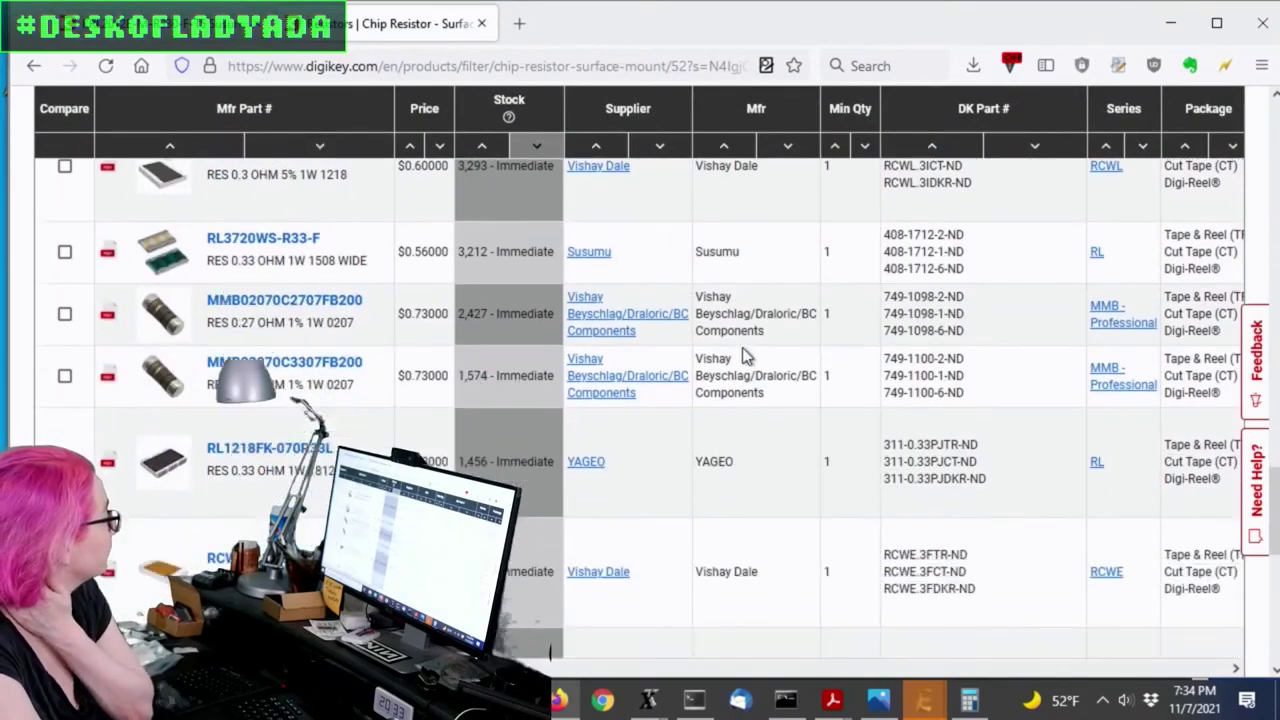
scroll(749, 349, down, 2)
scroll(769, 286, up, 15)
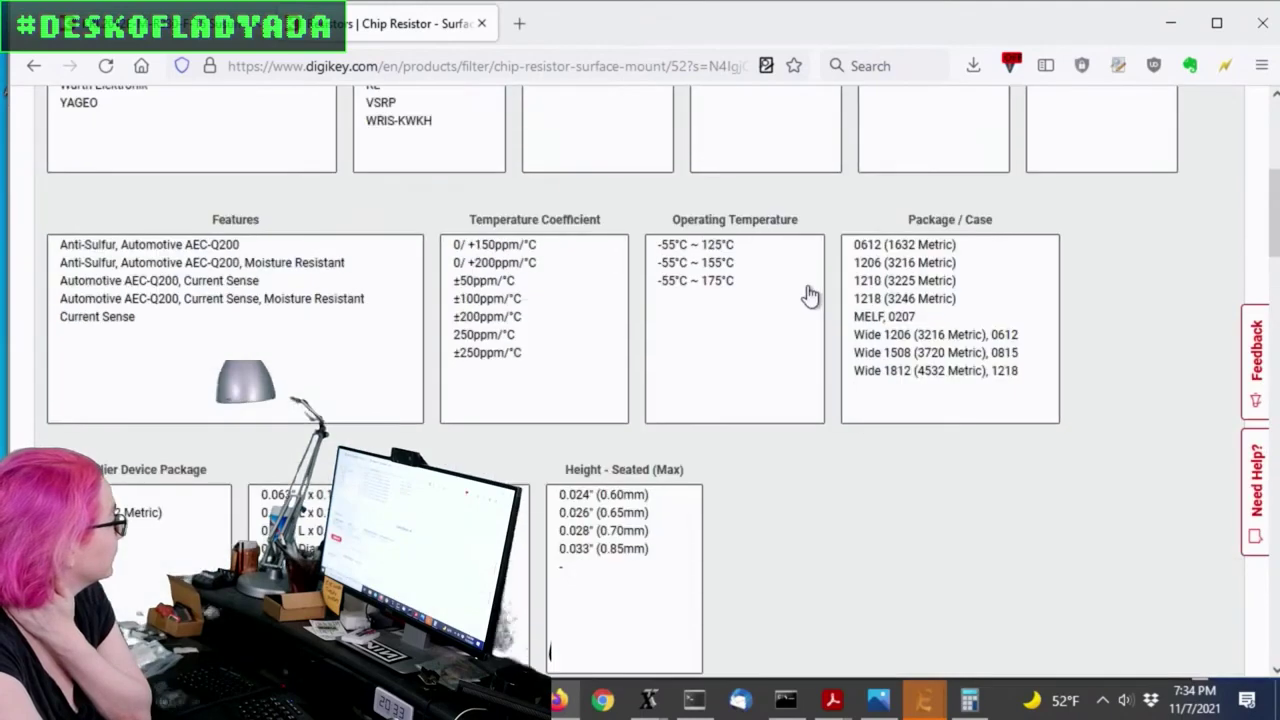
scroll(810, 295, down, 5)
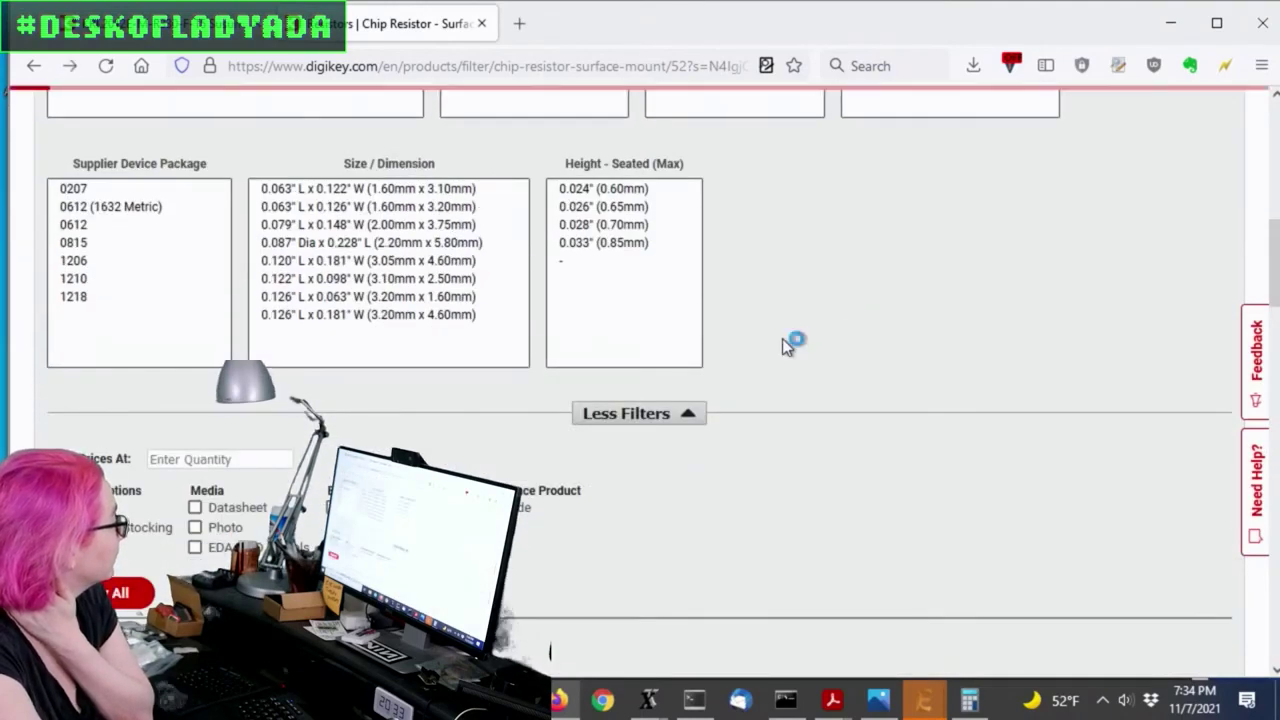
Step: Add '-' (no listed package) to the Supplier Device Package selection
scroll(820, 280, down, 4)
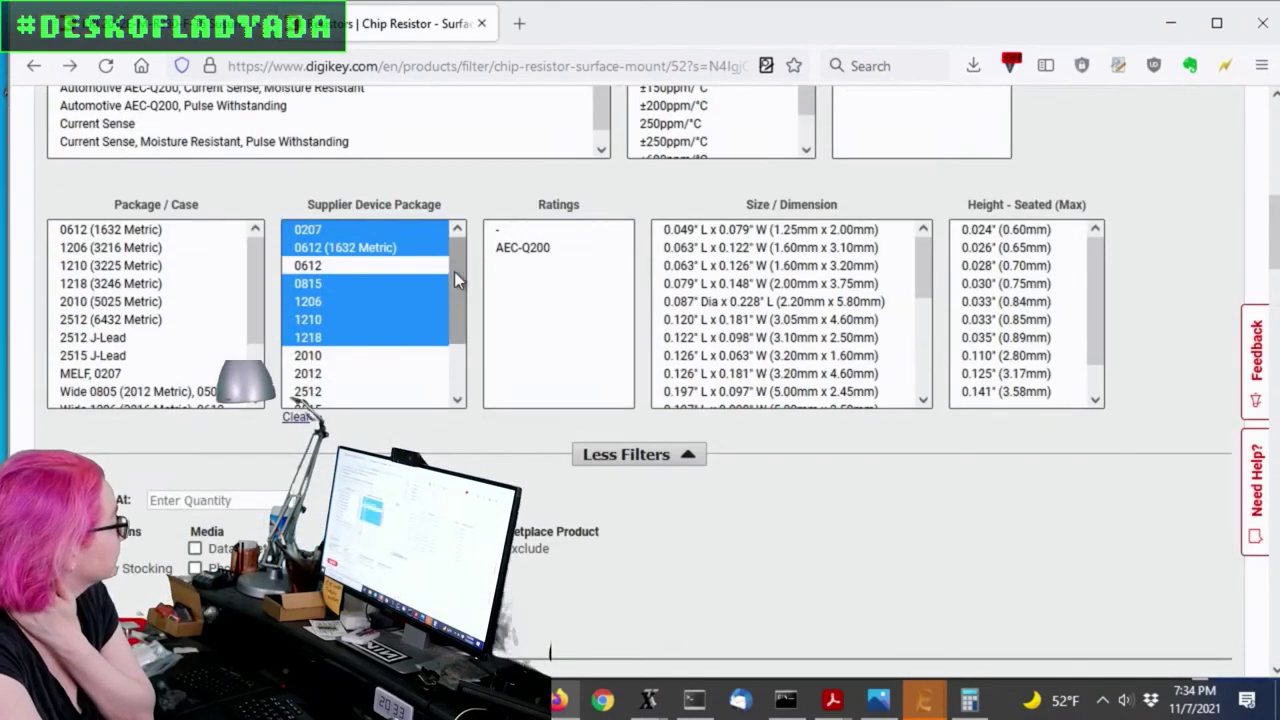
drag(451, 265, 474, 370)
ctrl+click(393, 363)
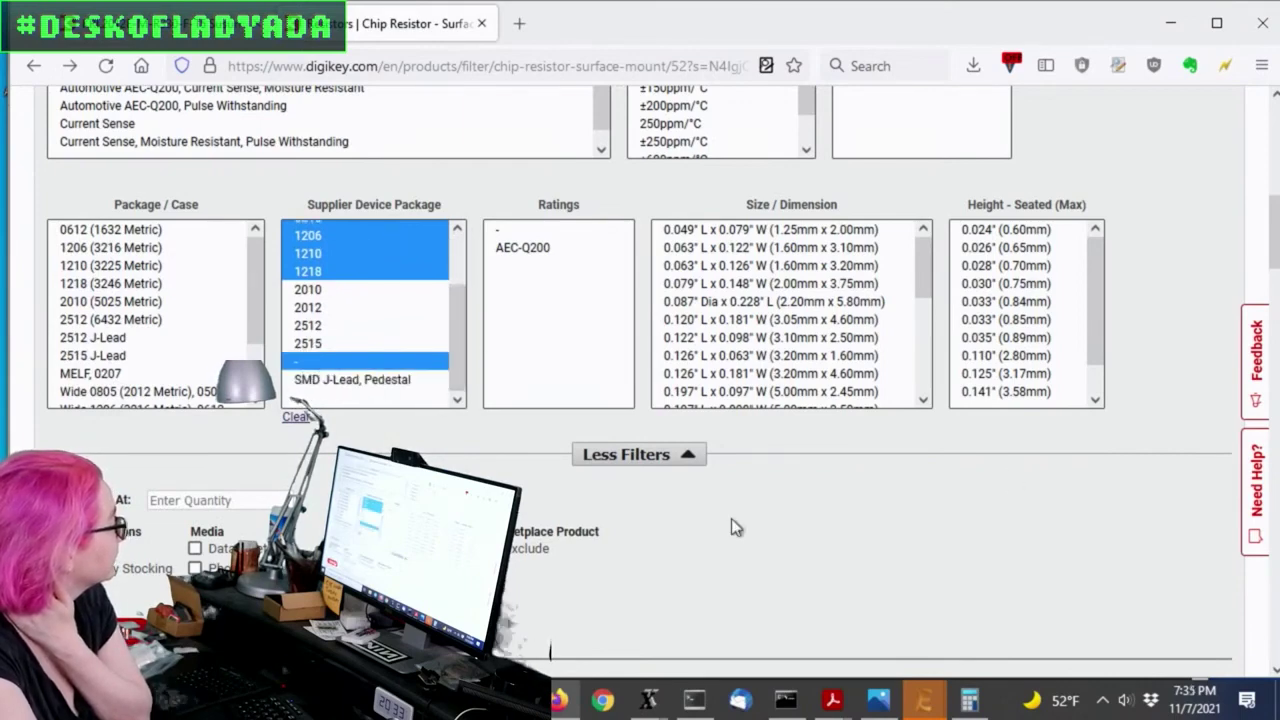
Step: Review the resistor results table under the applied filters
scroll(1020, 440, down, 15)
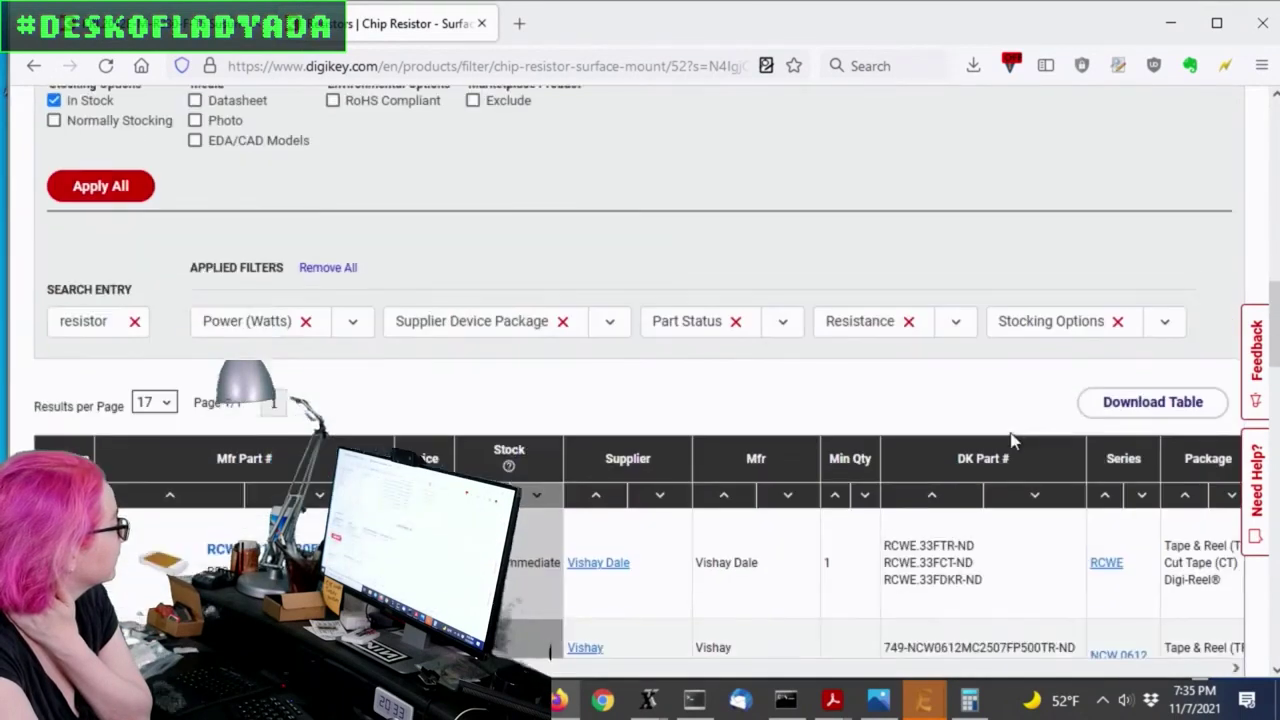
scroll(1016, 438, down, 1)
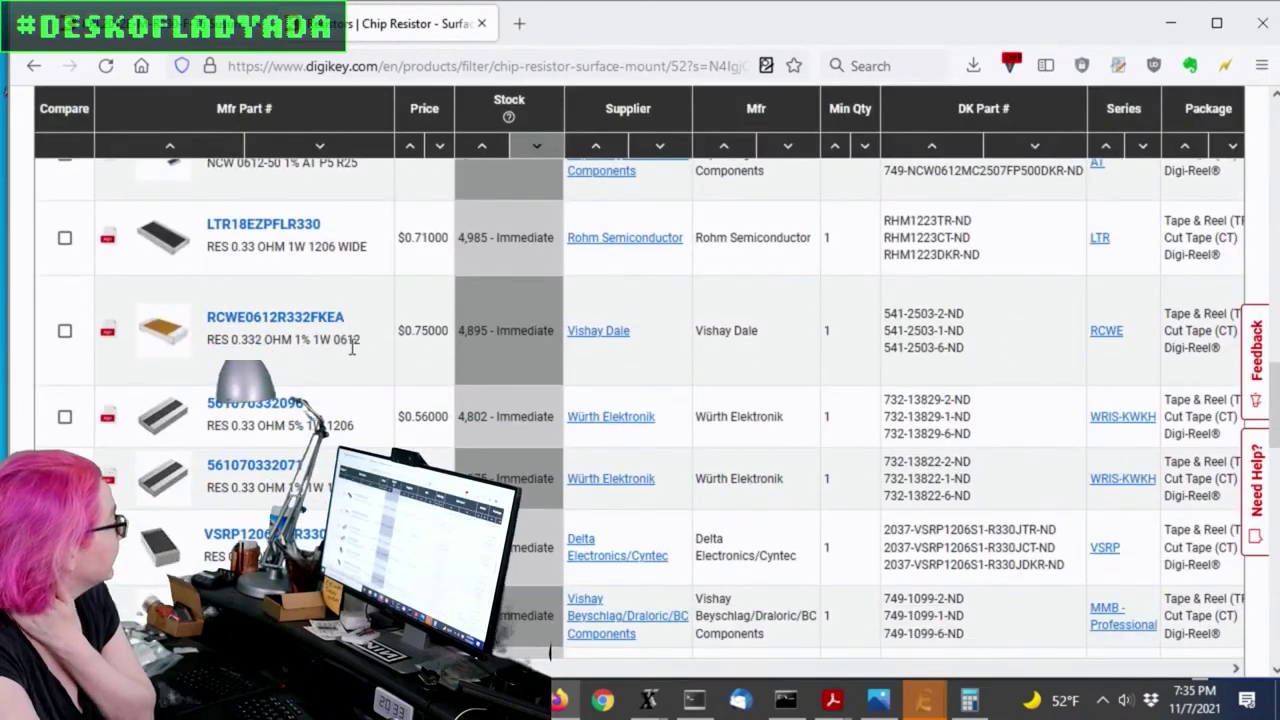
scroll(463, 360, down, 4)
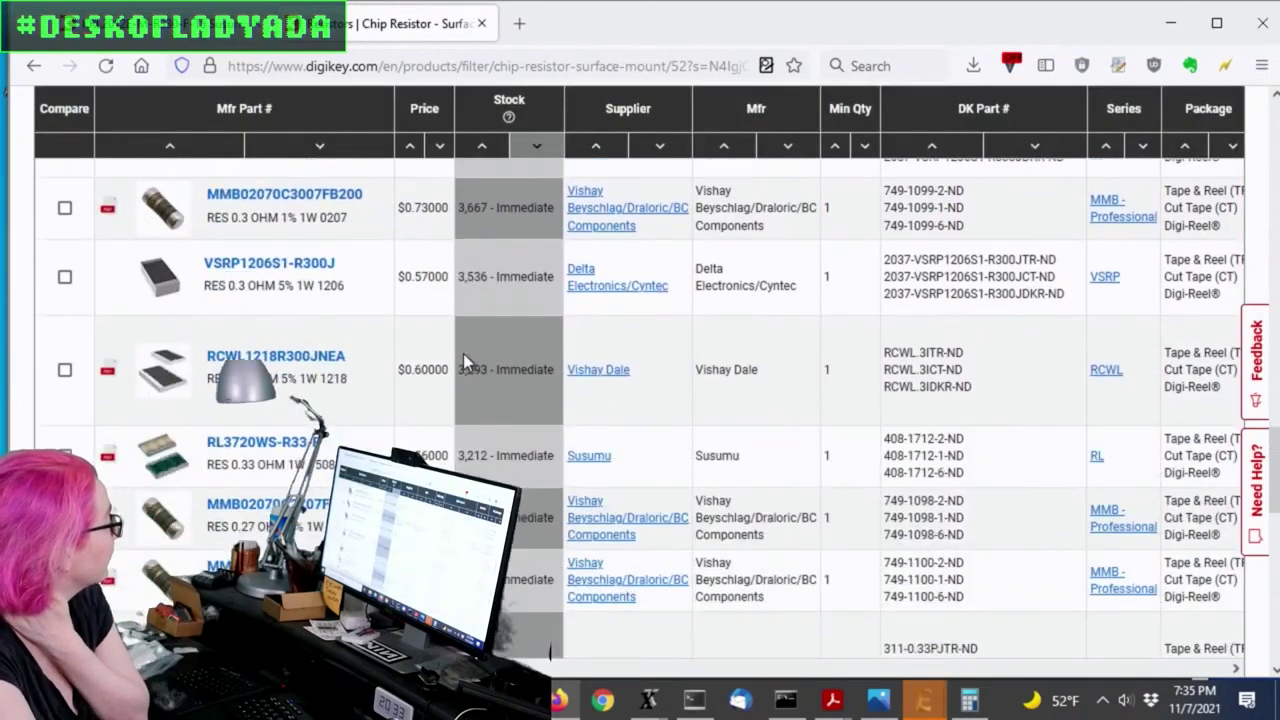
scroll(467, 350, down, 5)
scroll(472, 349, up, 10)
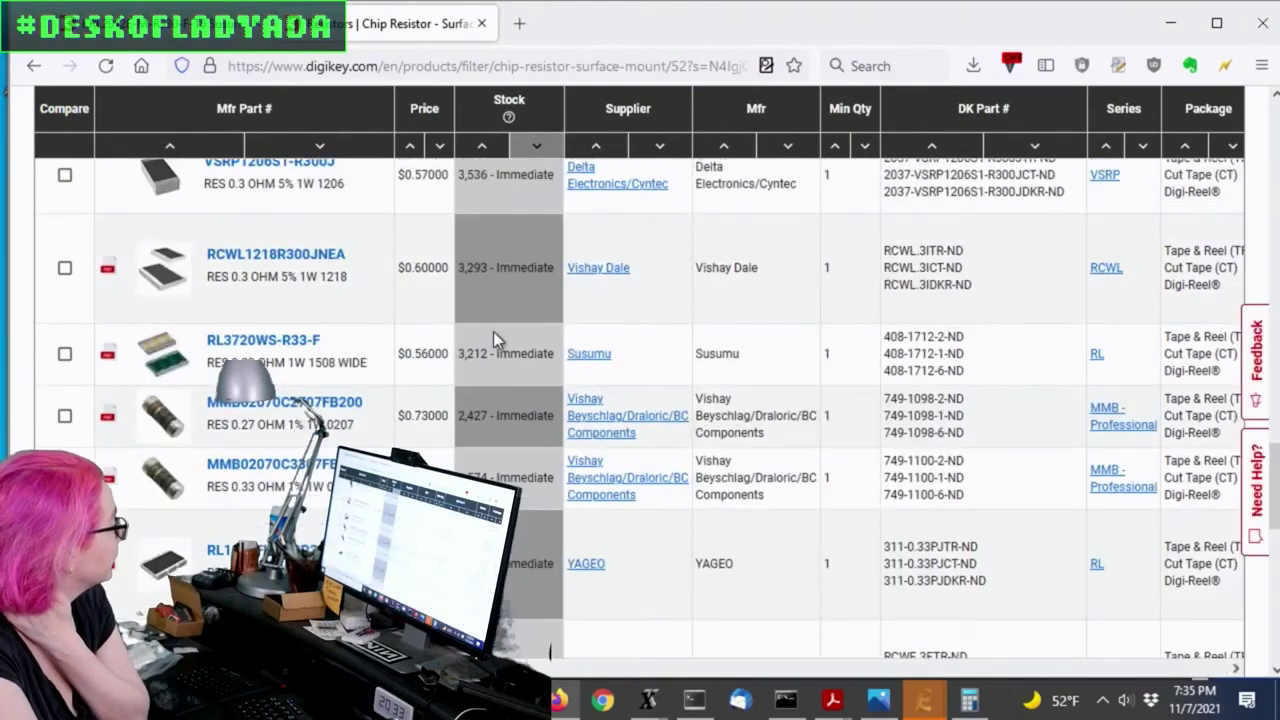
scroll(498, 332, up, 5)
scroll(505, 208, up, 3)
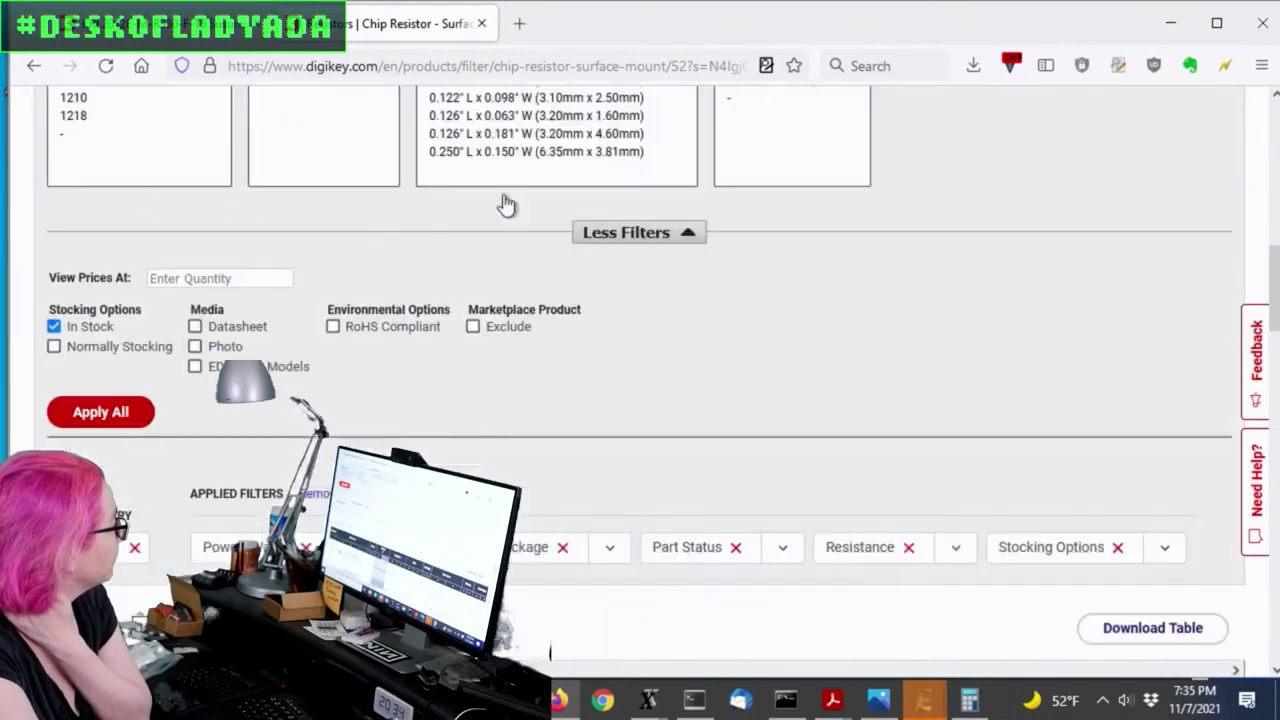
scroll(560, 250, down, 3)
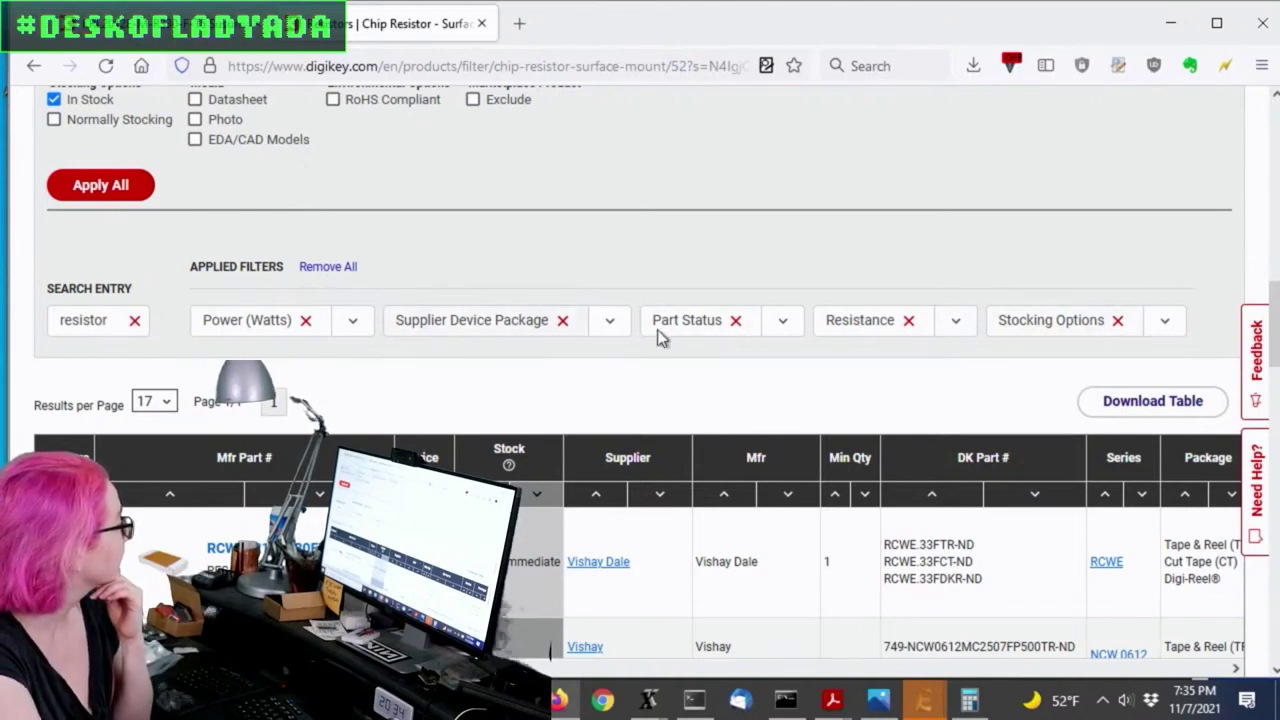
Step: Remove the Supplier Device Package filter from the resistor results
click(563, 321)
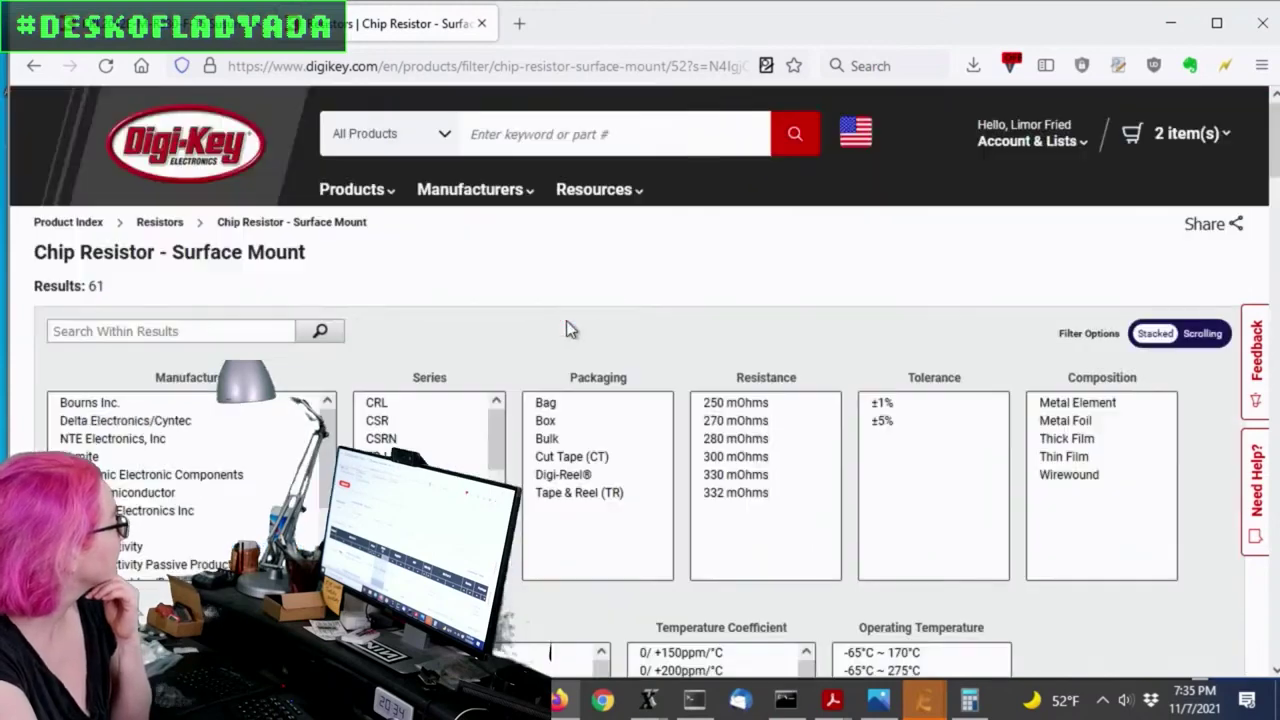
scroll(720, 320, down, 5)
scroll(720, 320, down, 6)
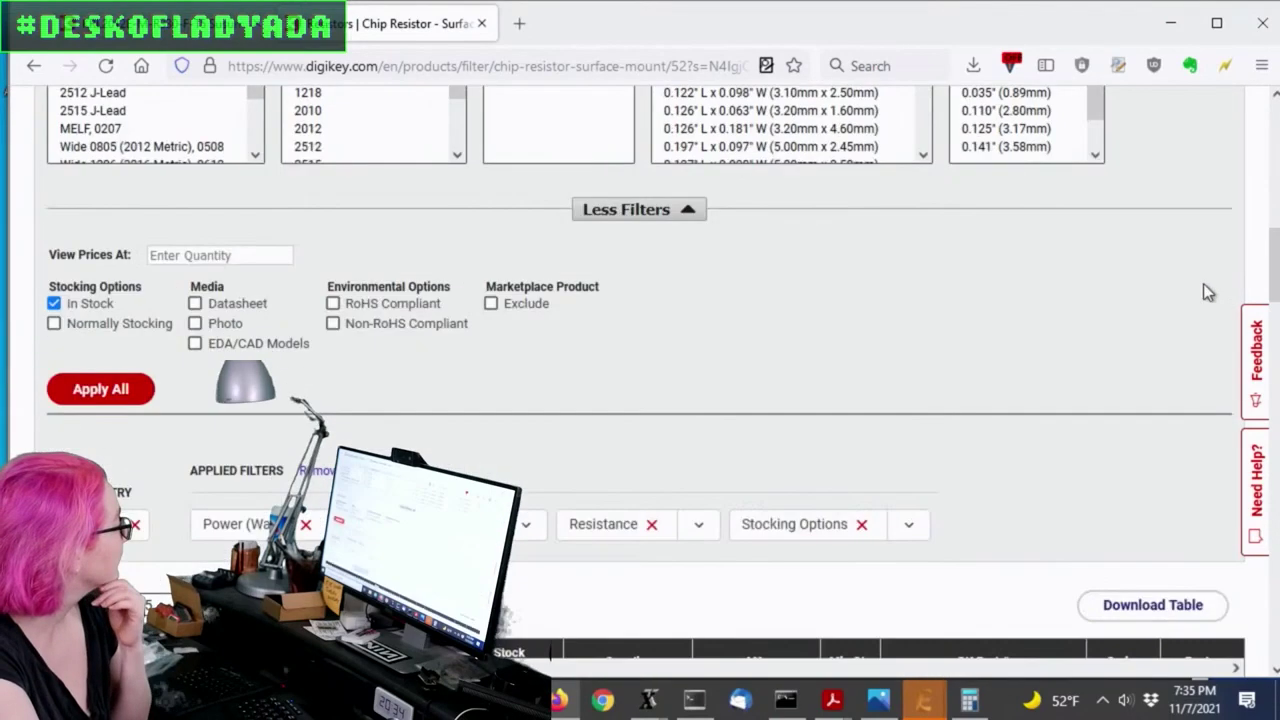
Step: Limit Package / Case to 'Wide 0805 (2012 Metric), 0508'
scroll(626, 302, up, 2)
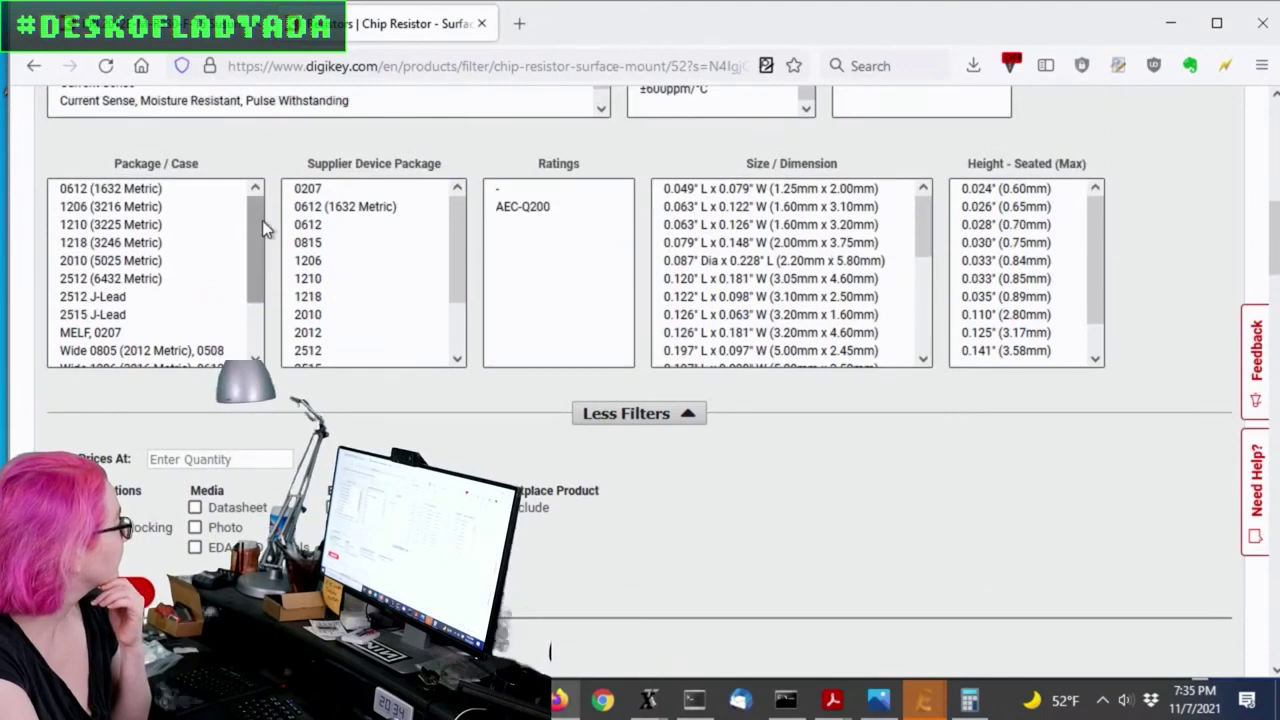
drag(256, 219, 266, 276)
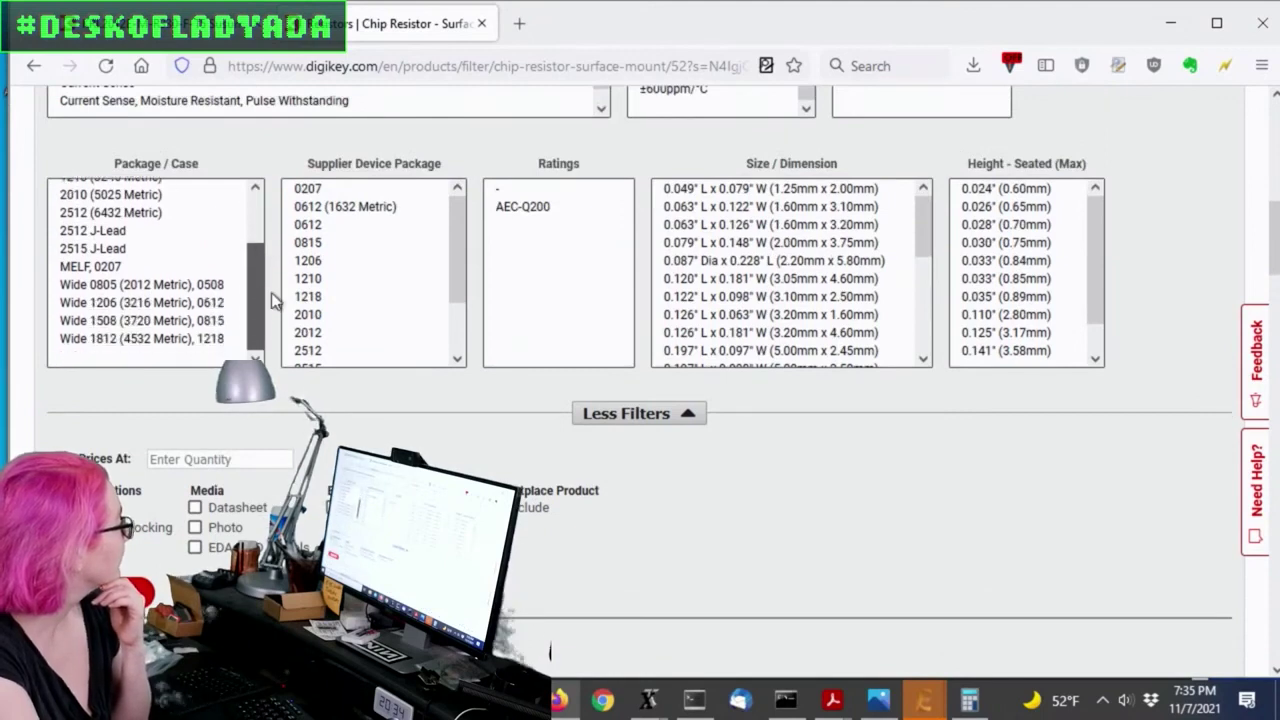
click(200, 284)
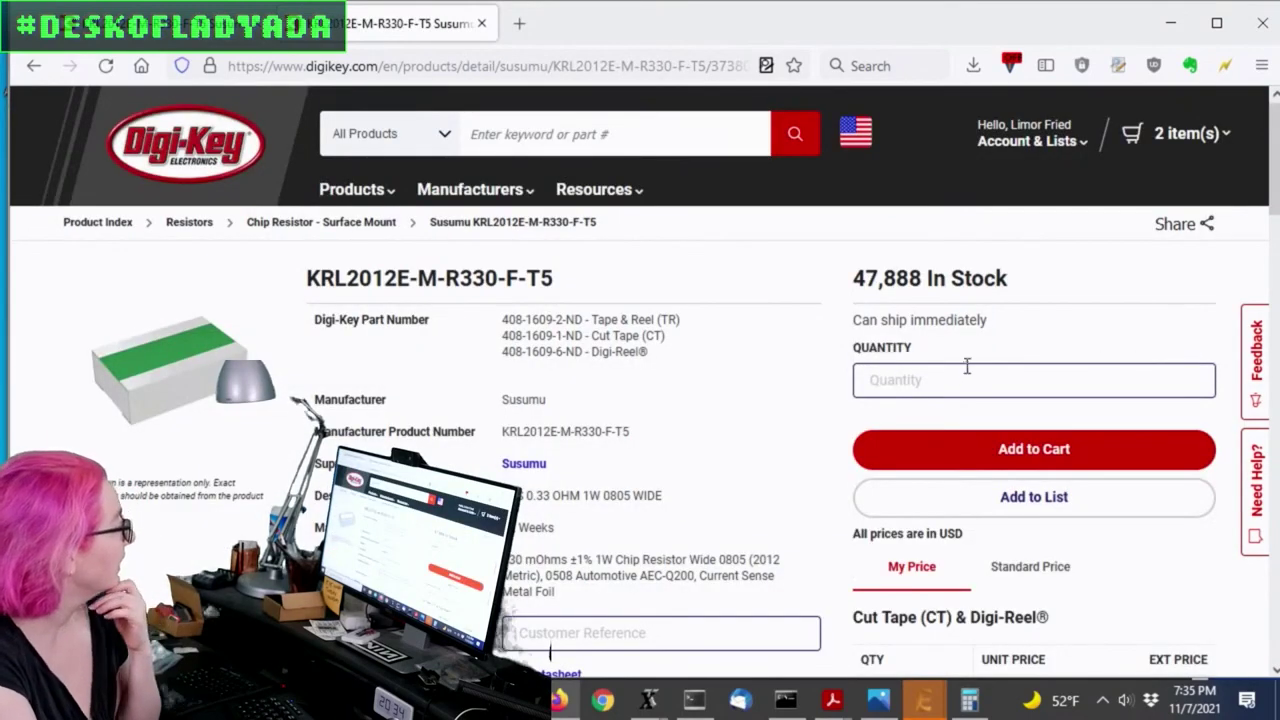
drag(1040, 284, 855, 289)
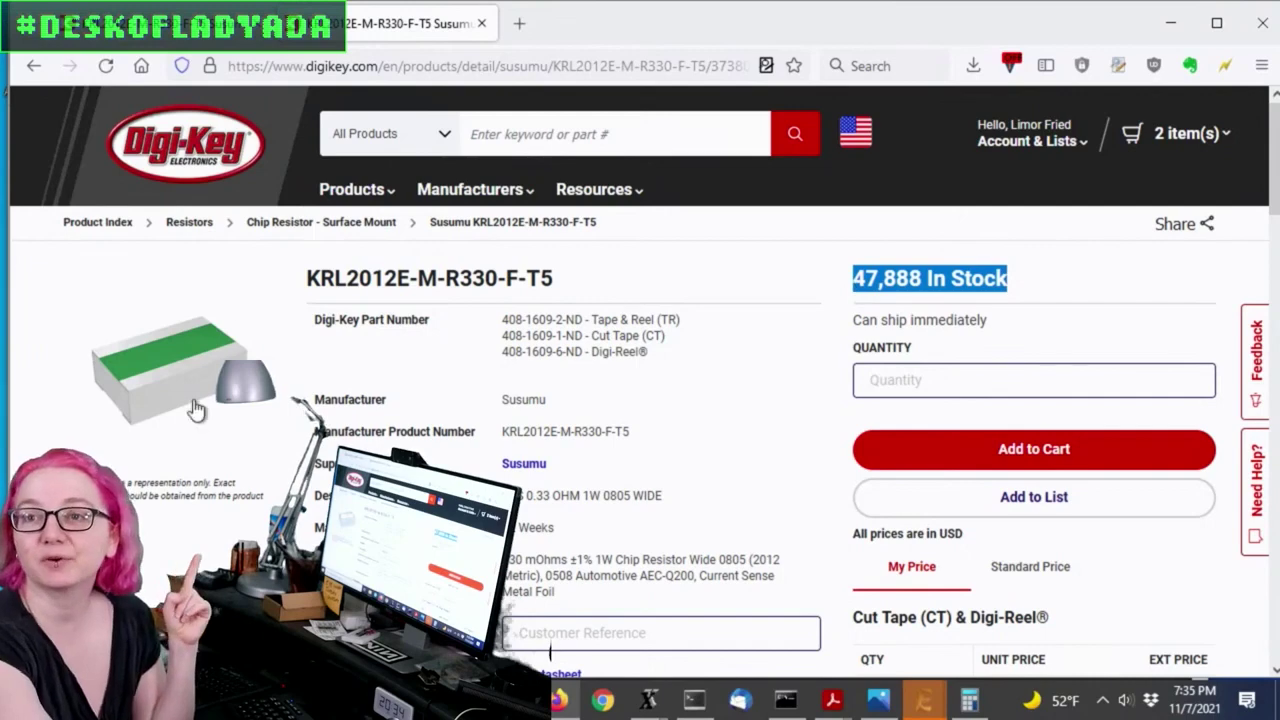
scroll(640, 400, down, 2)
click(160, 234)
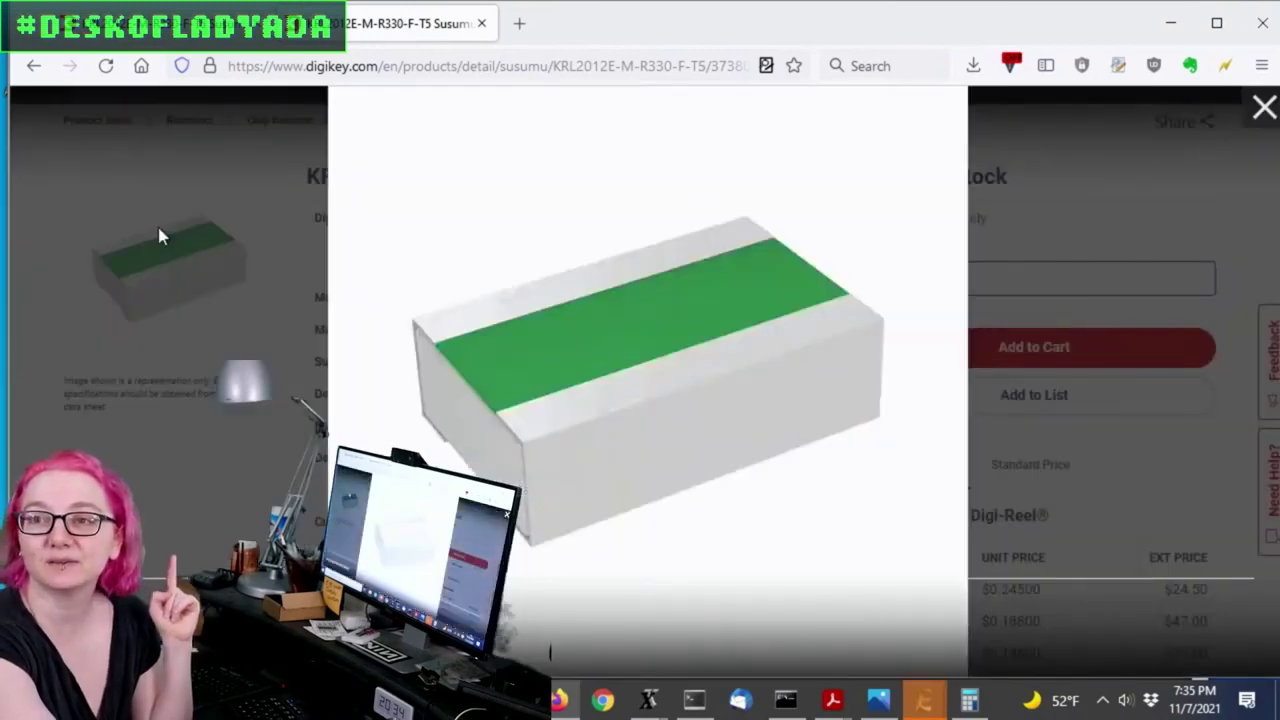
click(1163, 270)
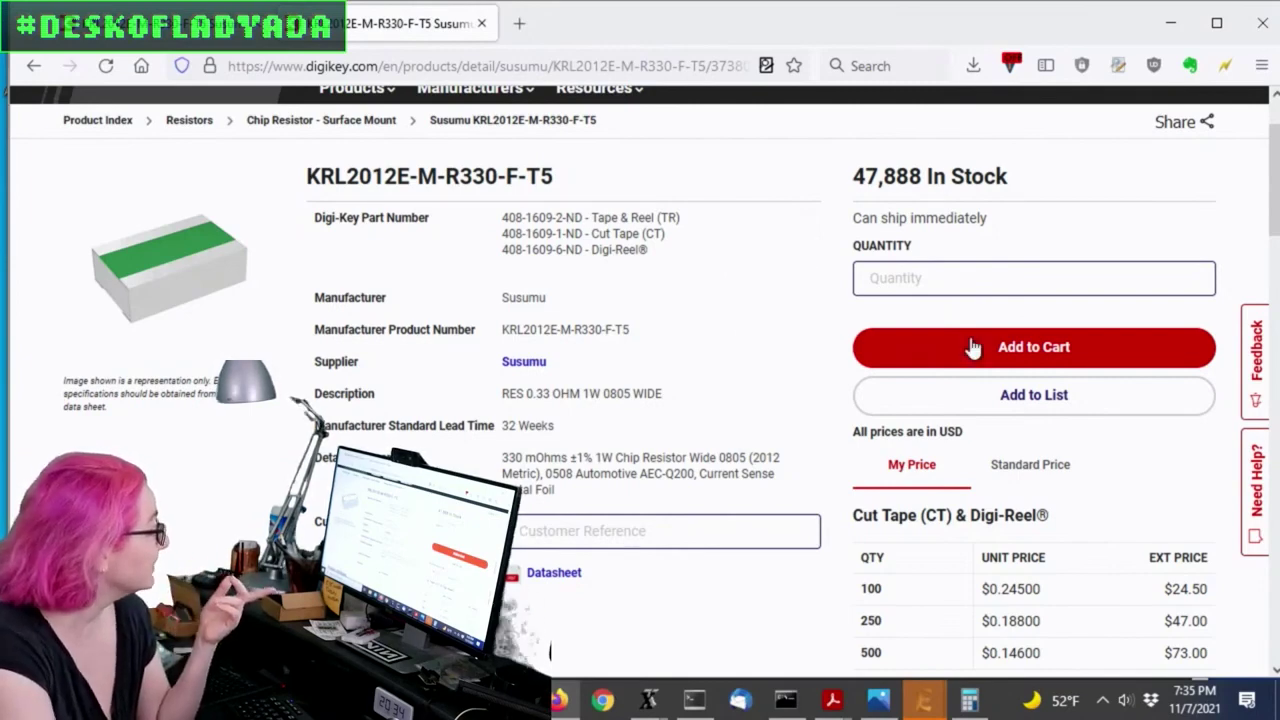
scroll(1000, 342, down, 2)
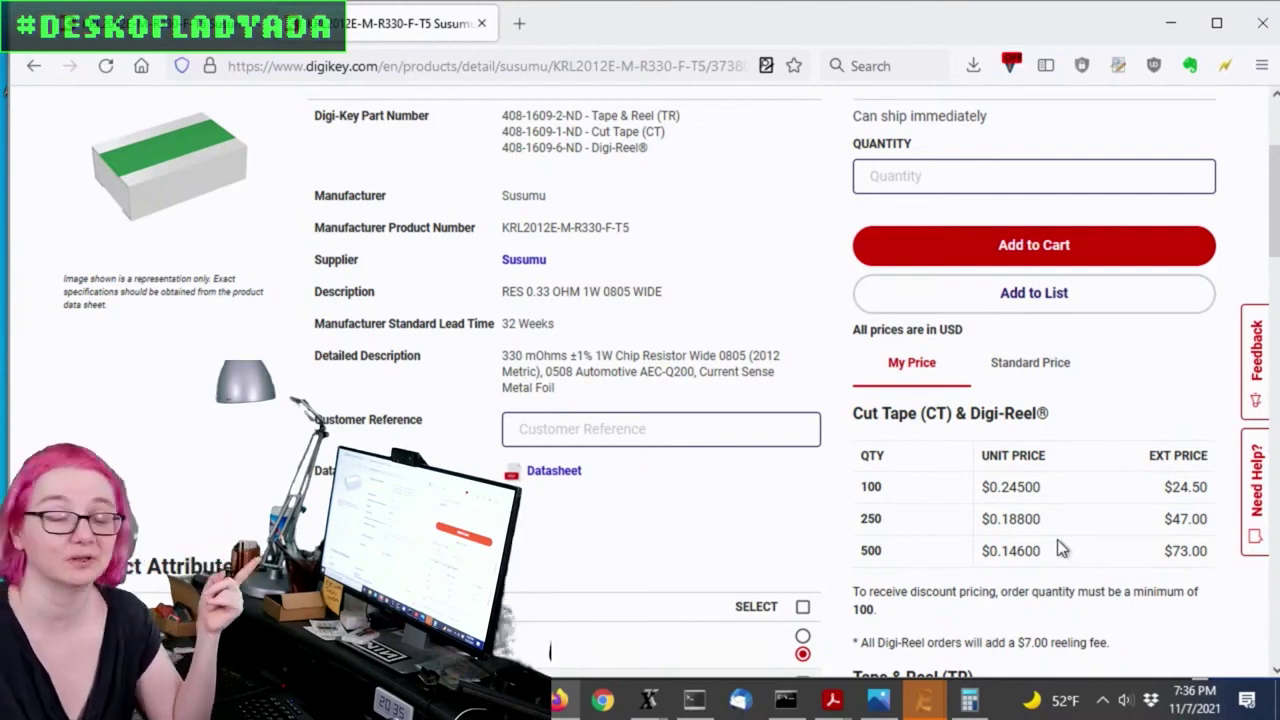
scroll(650, 445, up, 1)
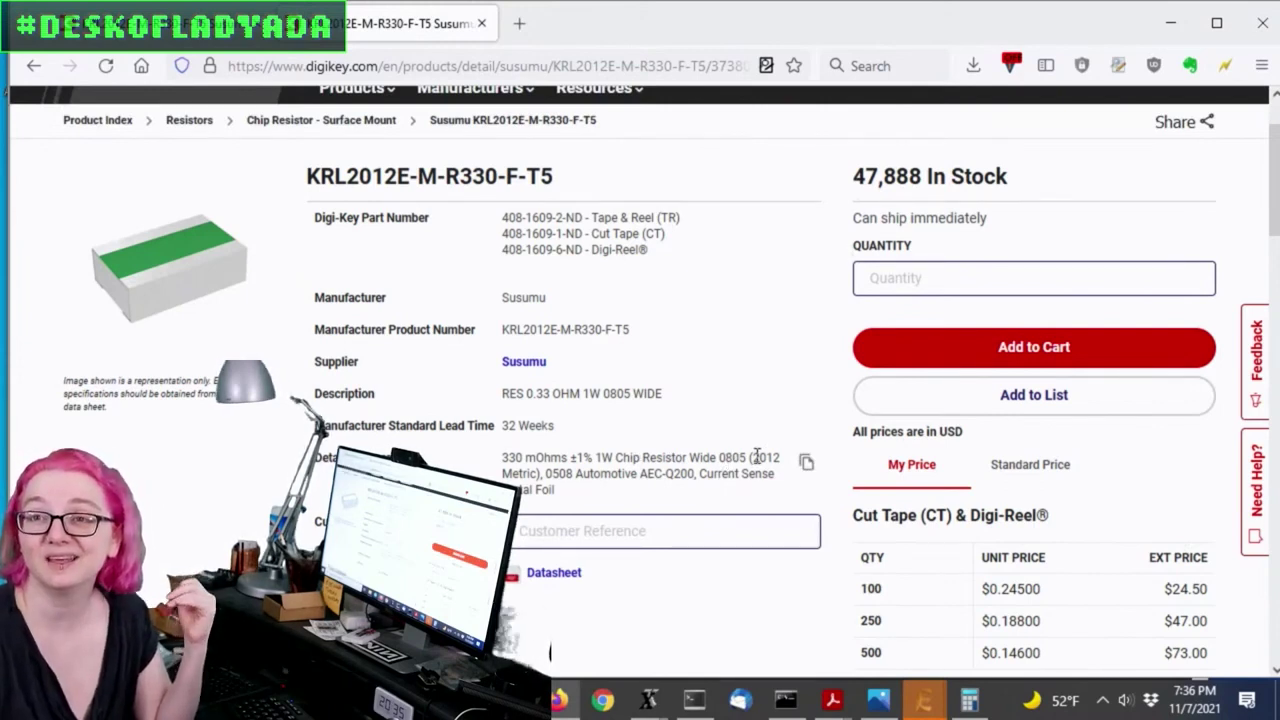
mouse_move(924, 700)
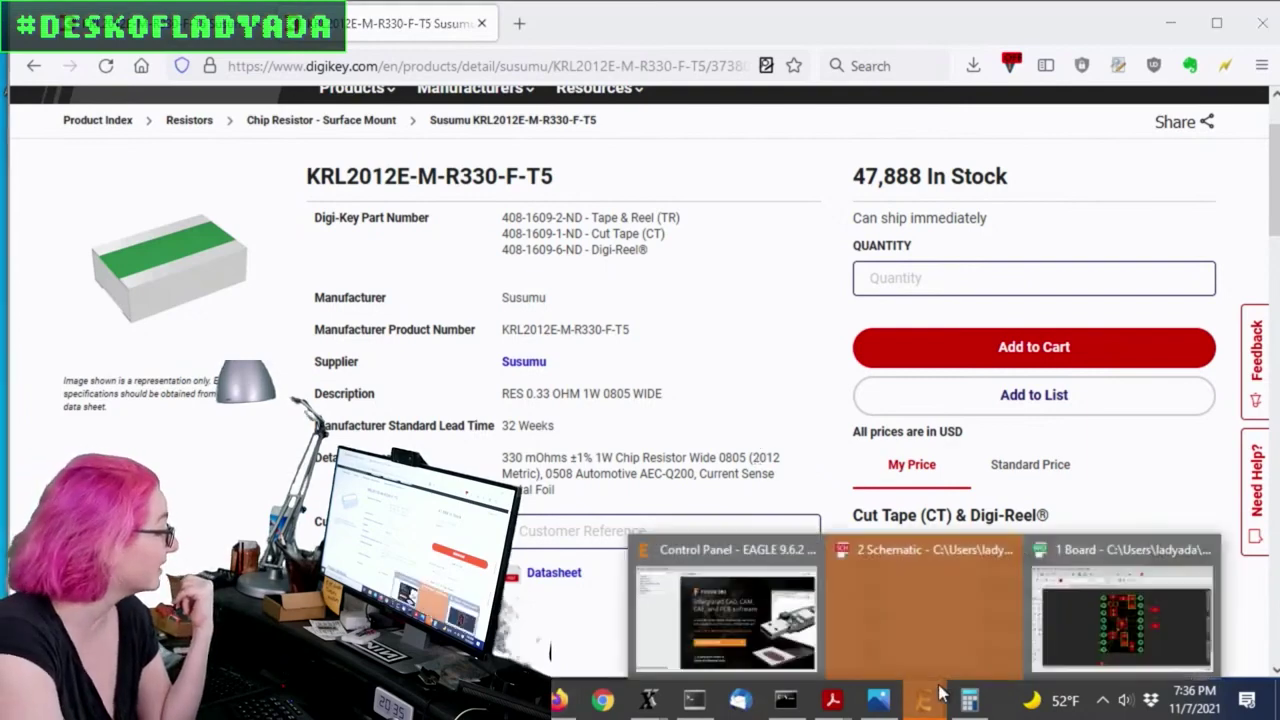
Step: Change R3's package to RESISTOR_0805 and move it onto the STSPIN220 board
click(1110, 628)
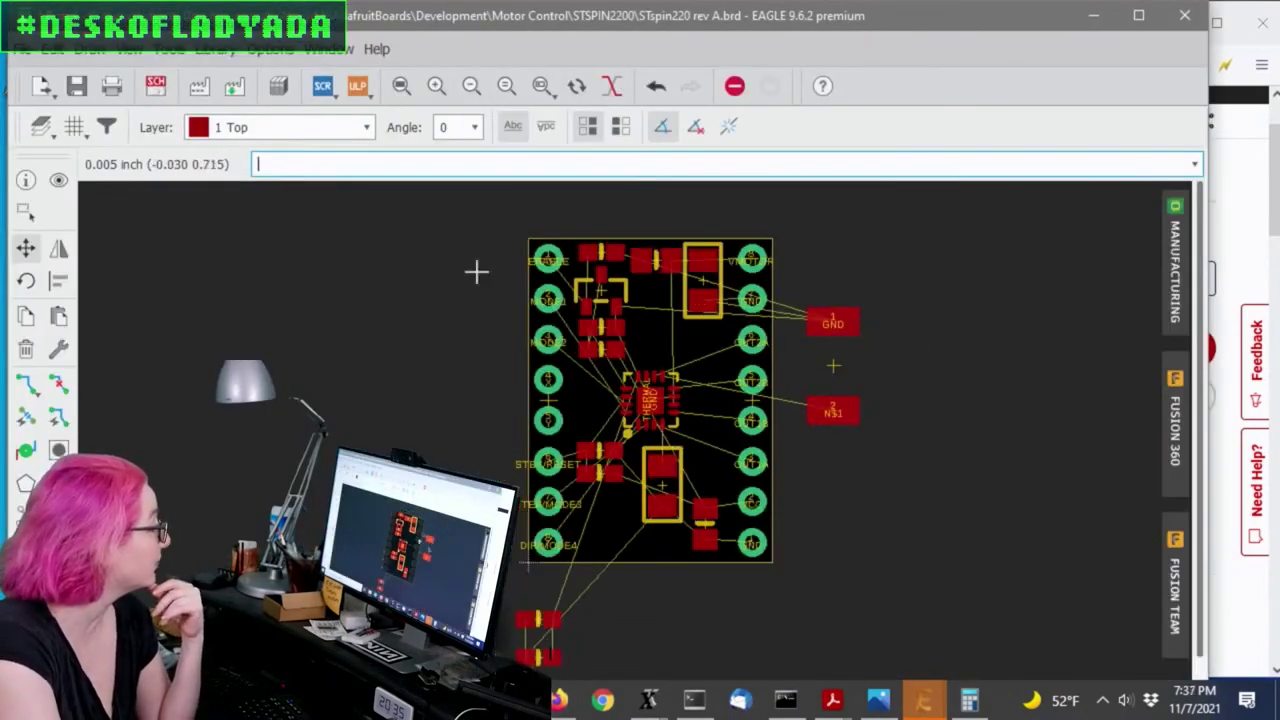
click(57, 348)
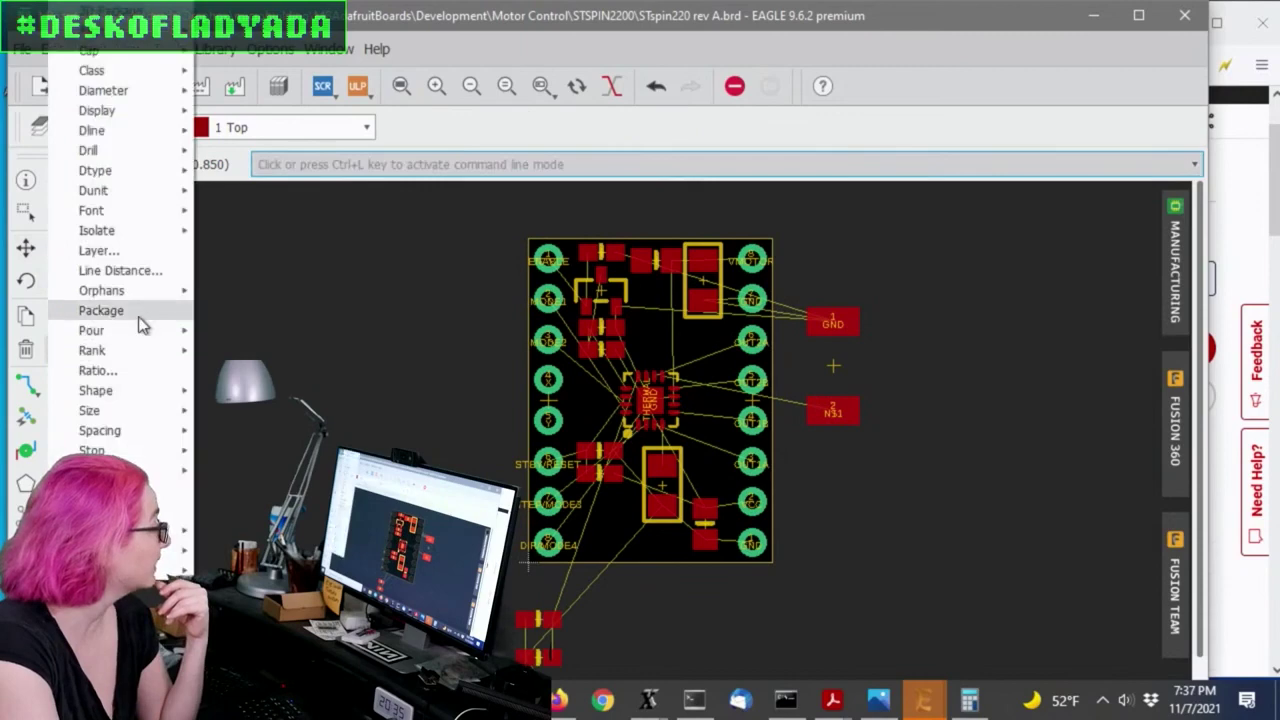
click(140, 310)
click(831, 366)
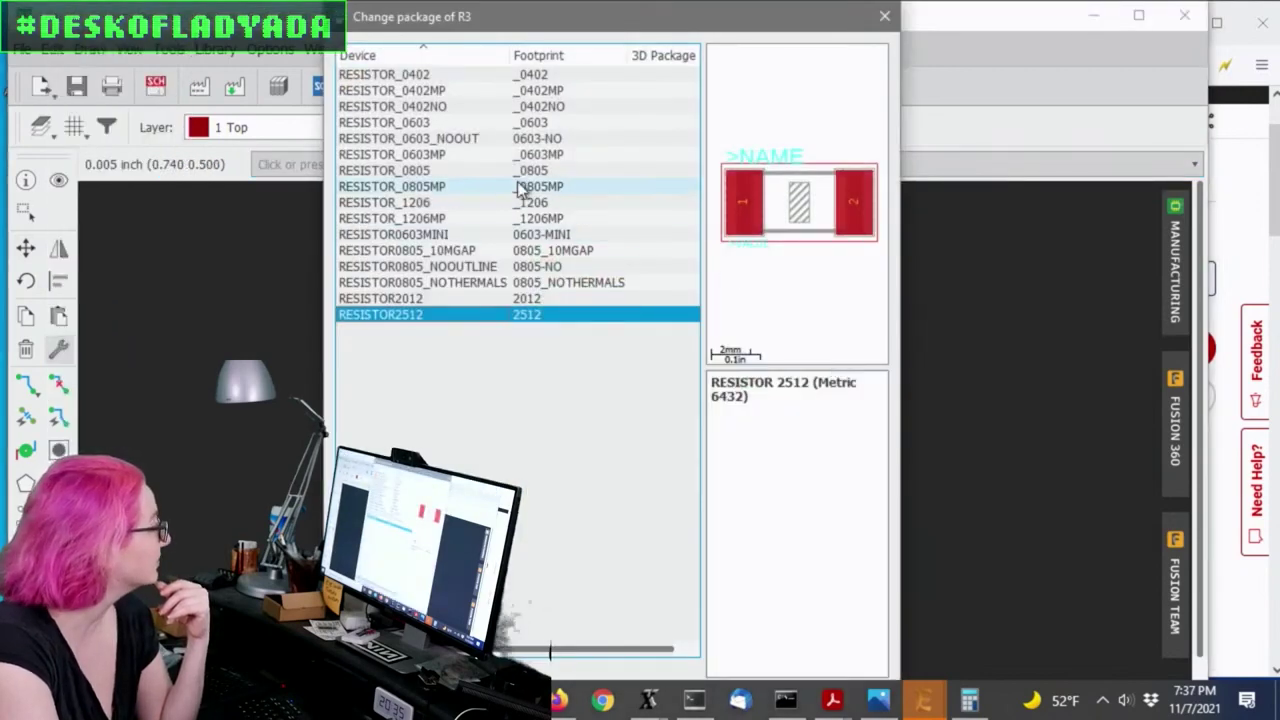
click(490, 172)
double_click(490, 176)
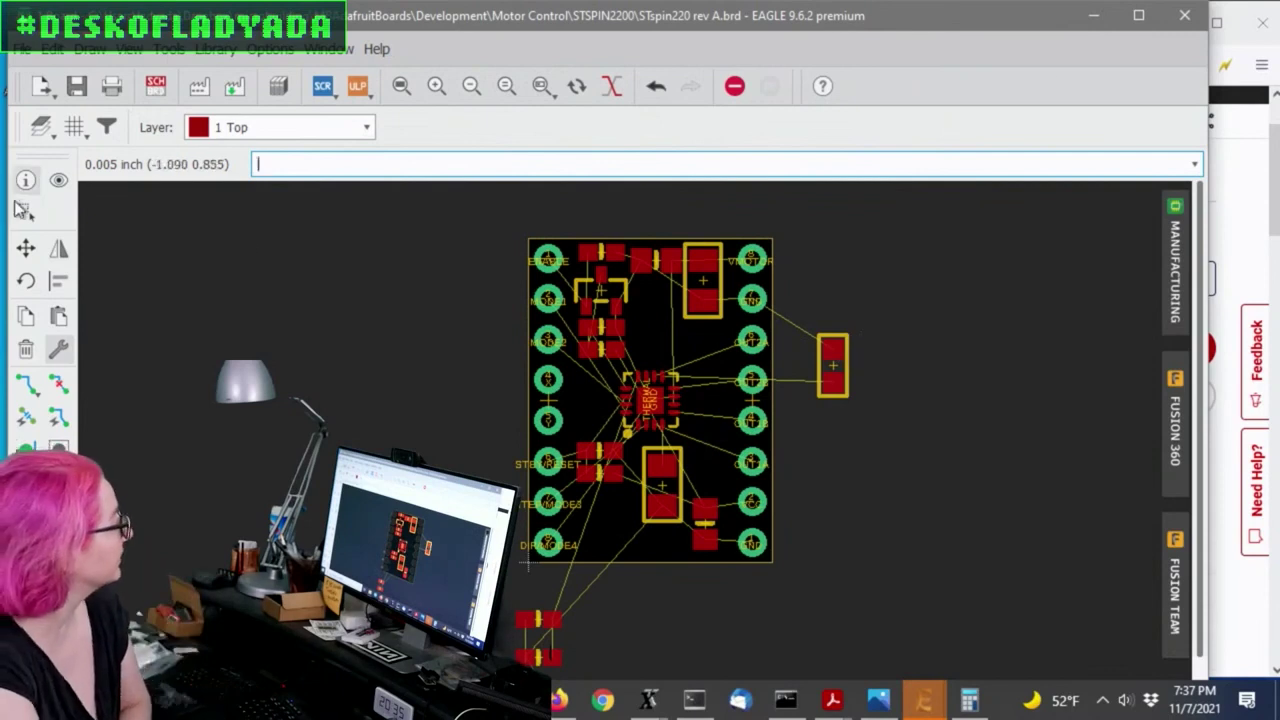
click(26, 248)
click(833, 366)
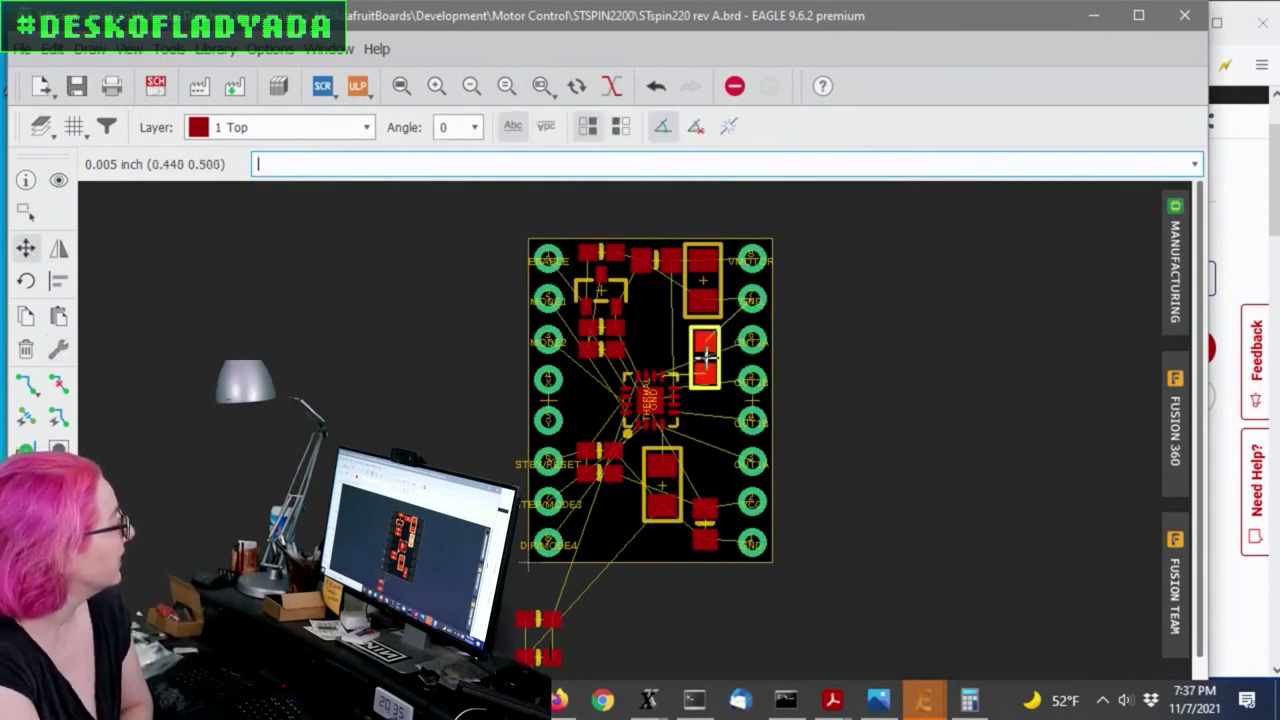